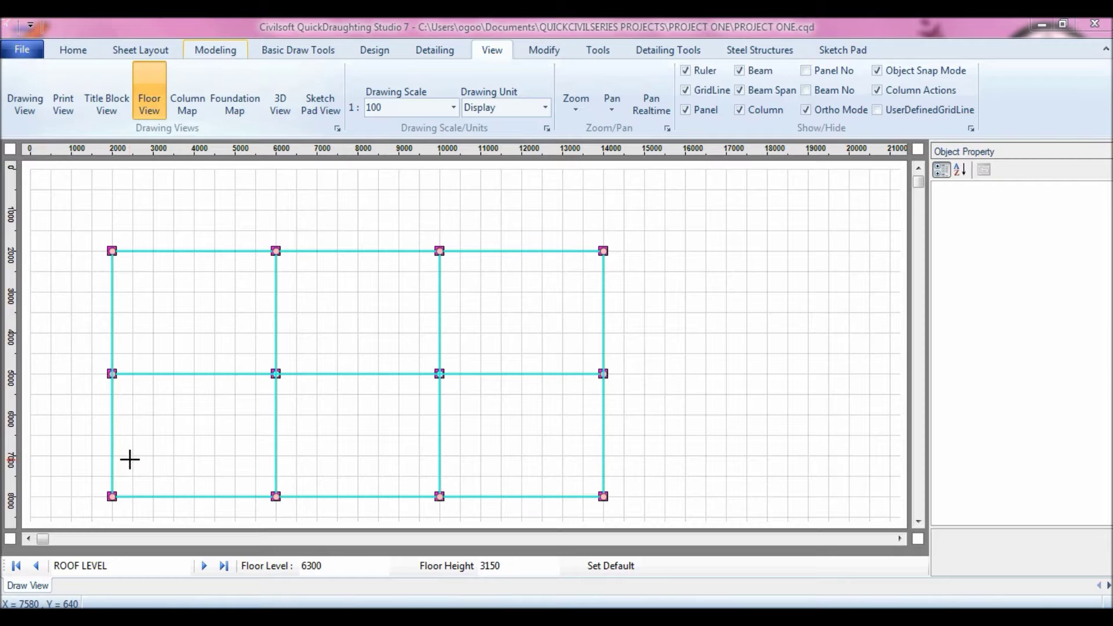
Step: On GROUND FLOOR, create a fresh set of foundations (S/N 1–12) and display the Foundation Map
click(36, 566)
click(36, 566)
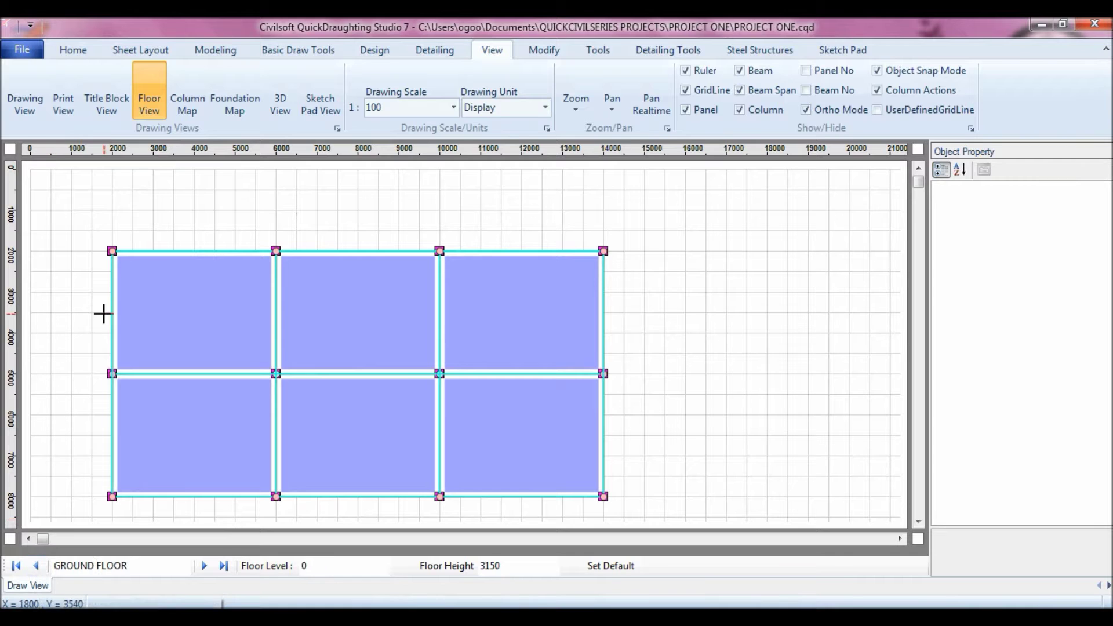
click(224, 54)
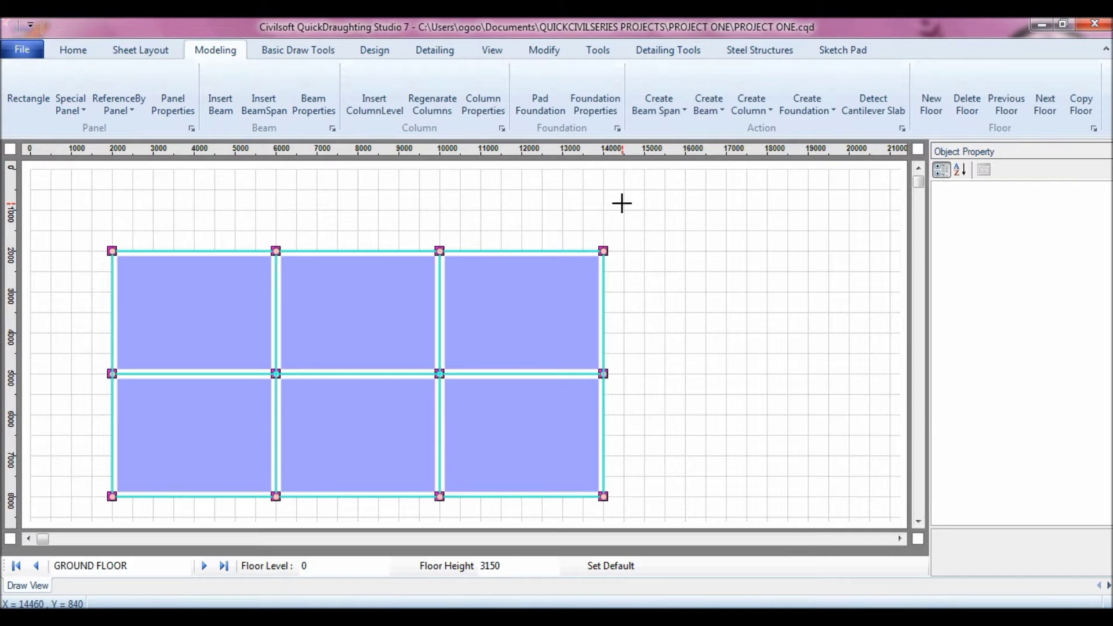
click(811, 115)
click(836, 132)
click(492, 51)
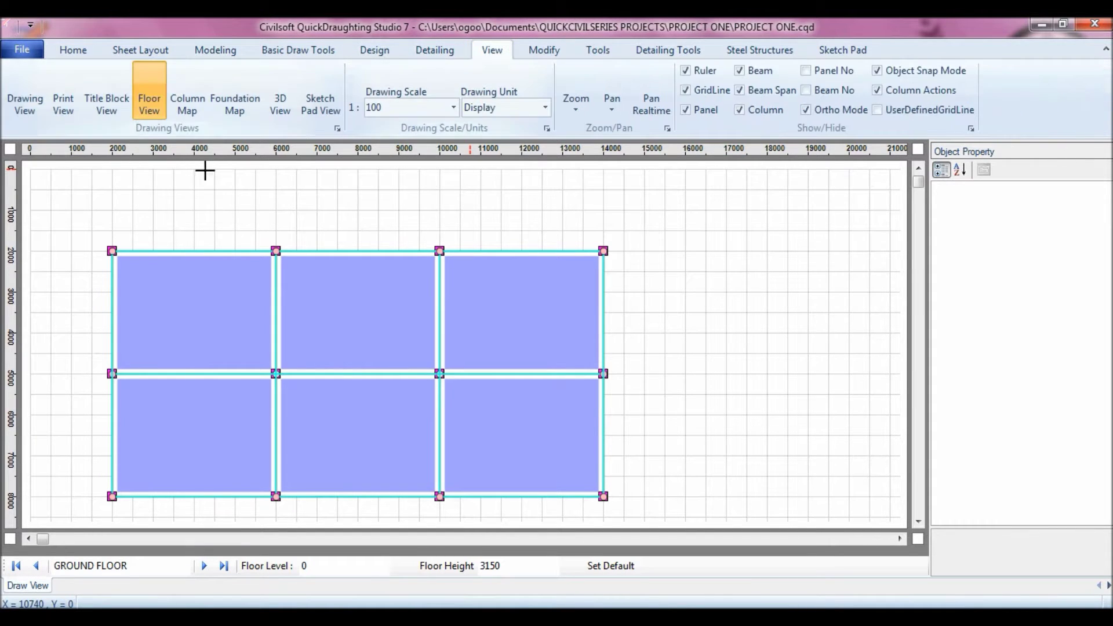
click(231, 110)
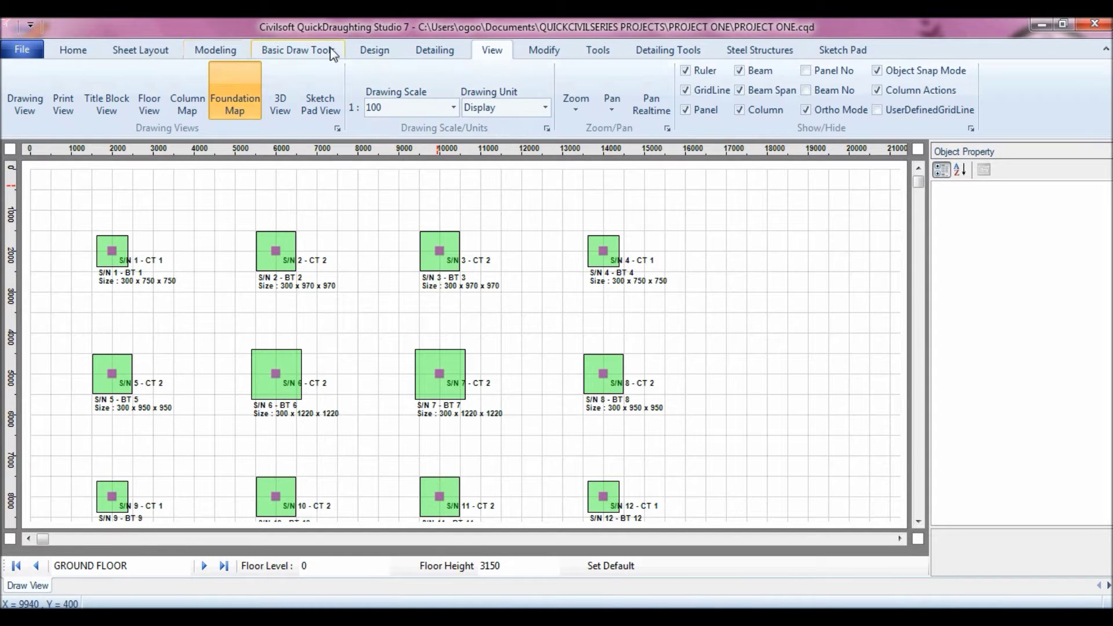
Step: Select footing S/N 1 (BT 1, 300 x 750 x 750) and review its Geometry properties
click(392, 50)
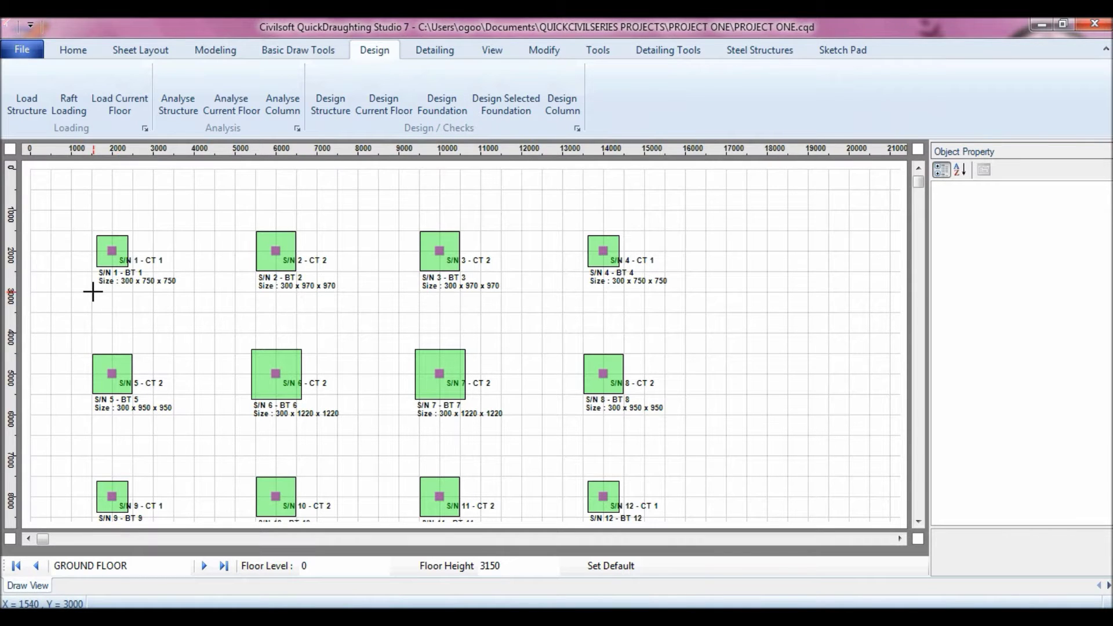
click(105, 241)
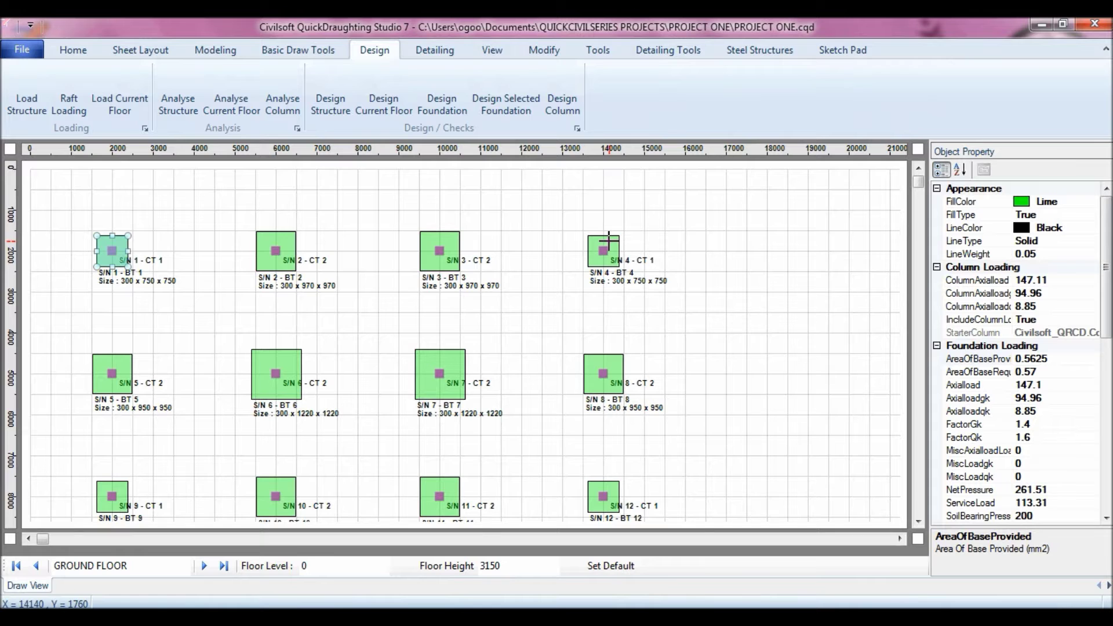
click(608, 239)
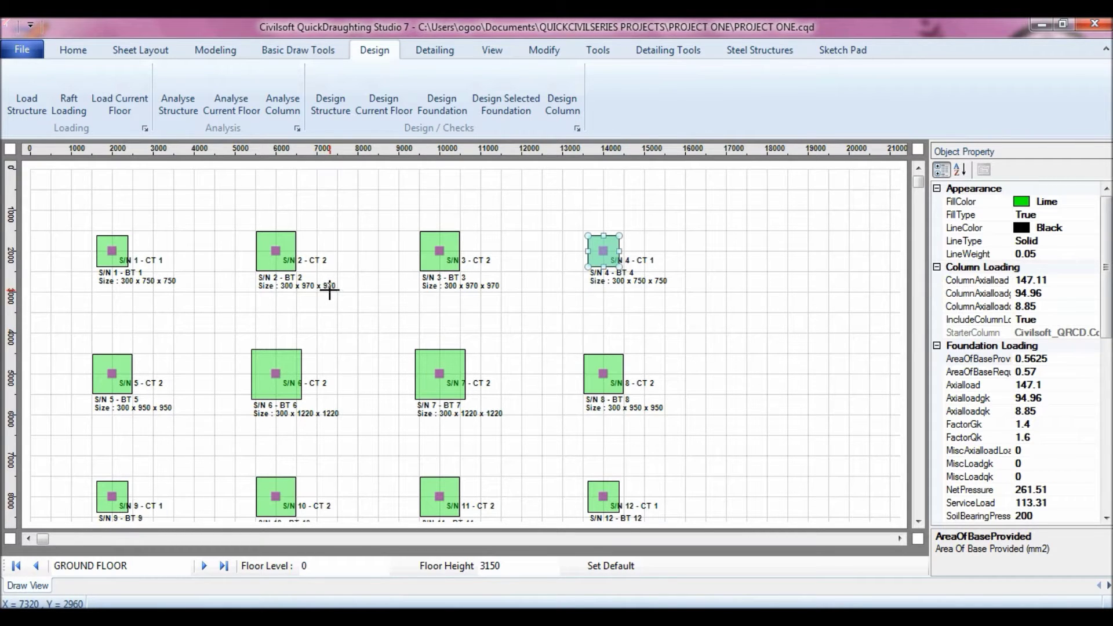
click(115, 240)
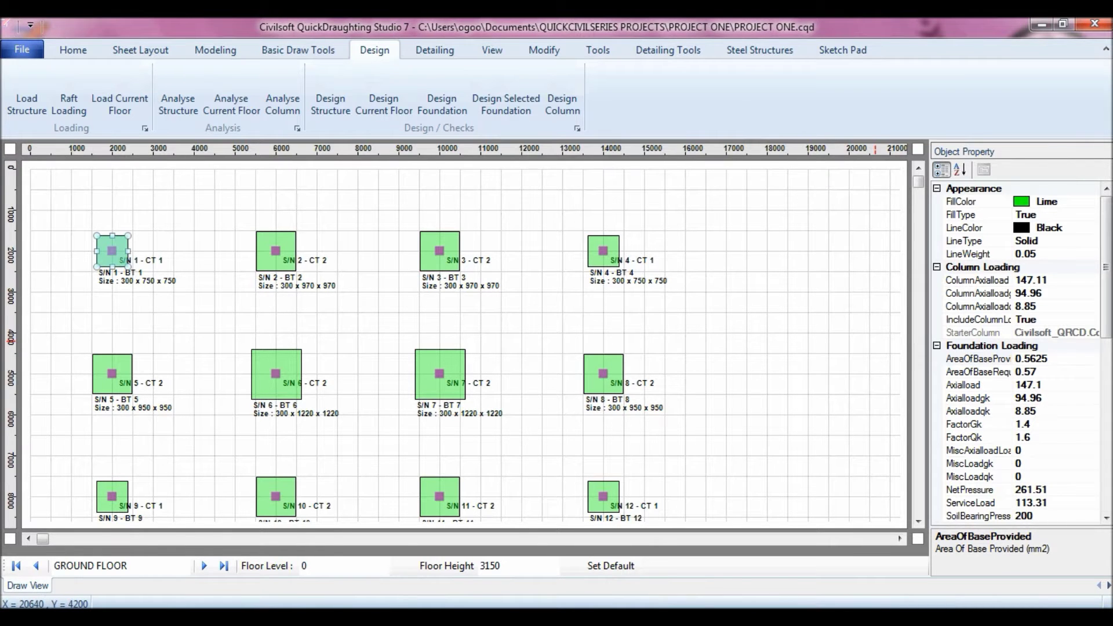
drag(1106, 293, 1108, 326)
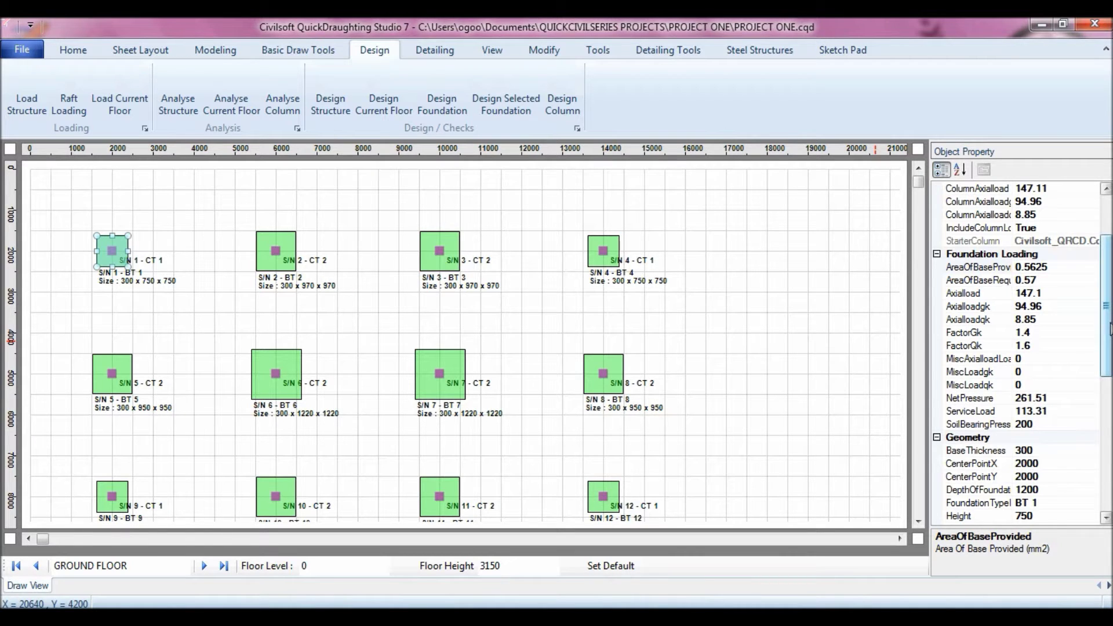
Step: Set footing S/N 1's BaseThickness to 250
drag(1107, 322, 1101, 372)
click(1024, 332)
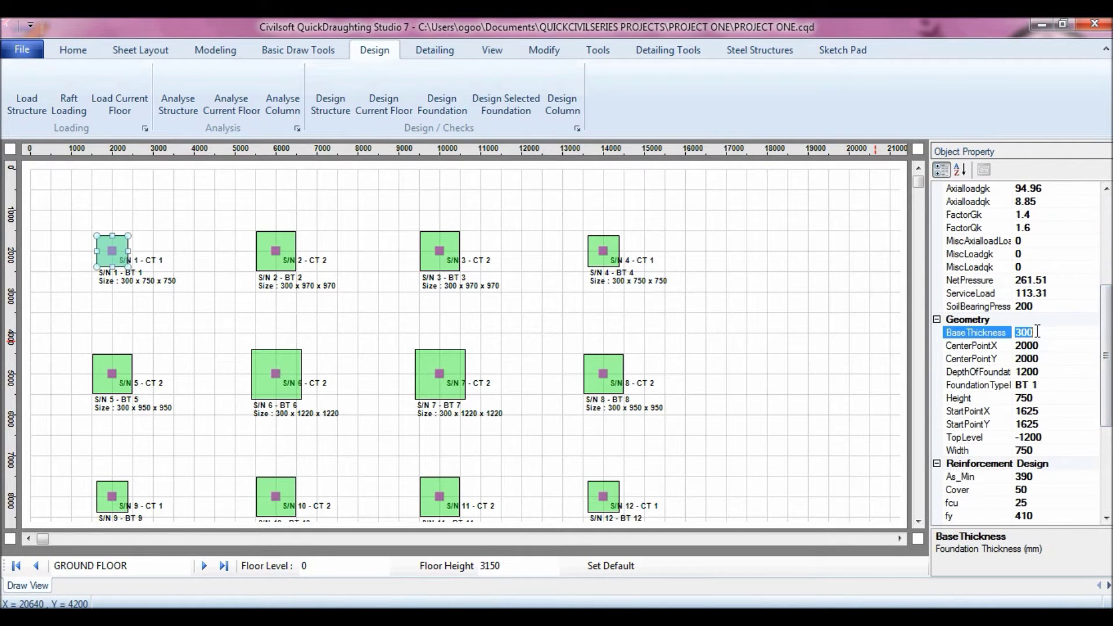
text(250)
drag(1104, 333, 1104, 415)
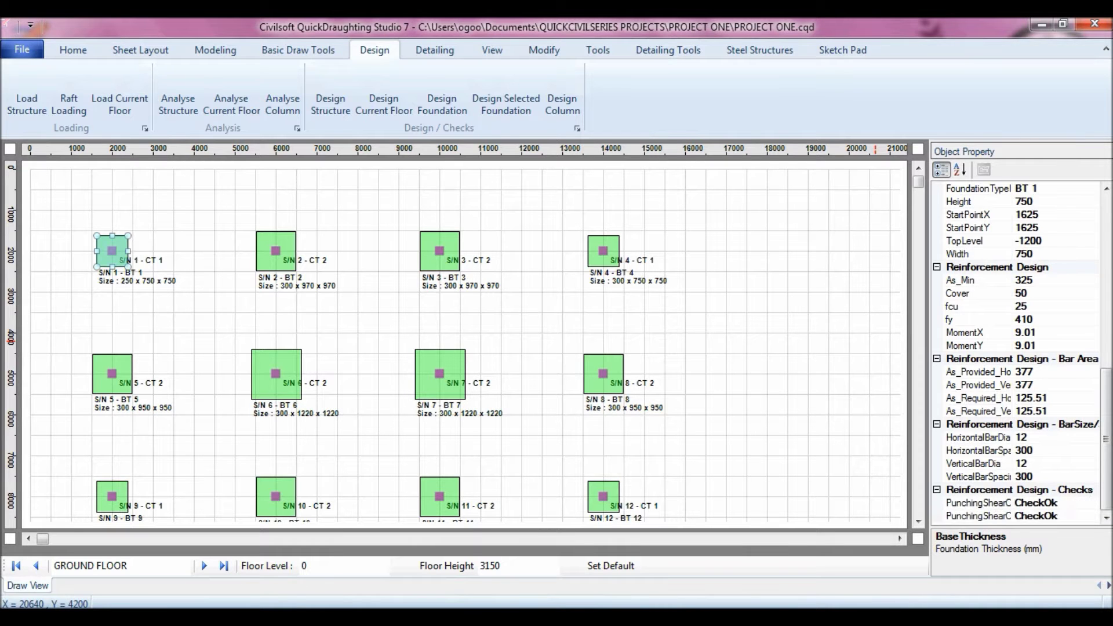
drag(1108, 463, 1108, 364)
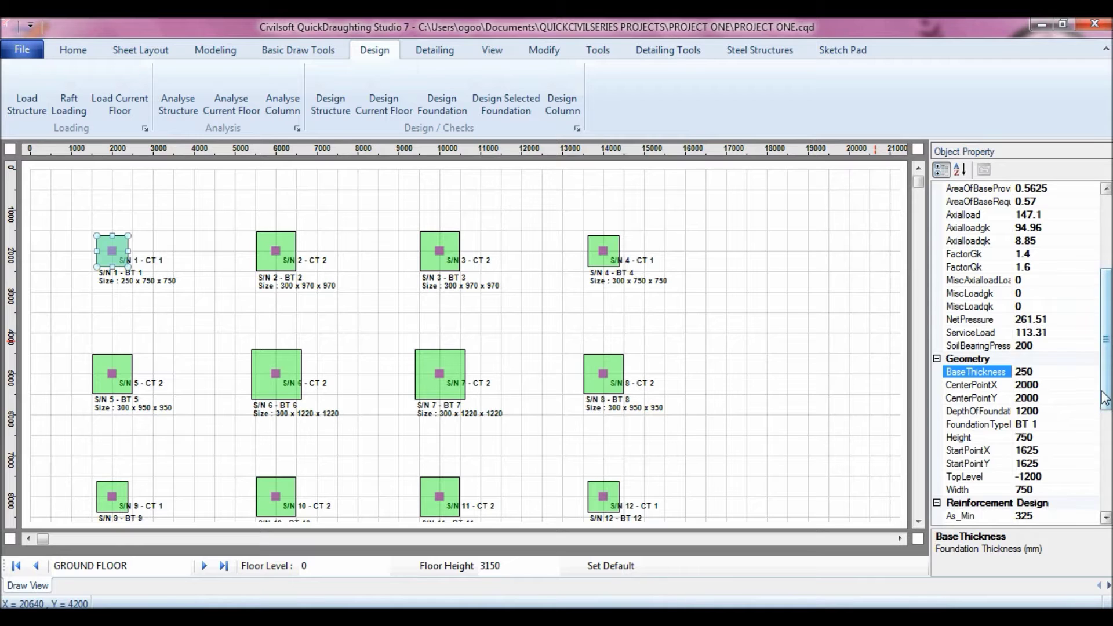
drag(1108, 393, 1108, 415)
Step: Set footing S/N 1's Height and Width to 1000, then deselect it
click(1053, 386)
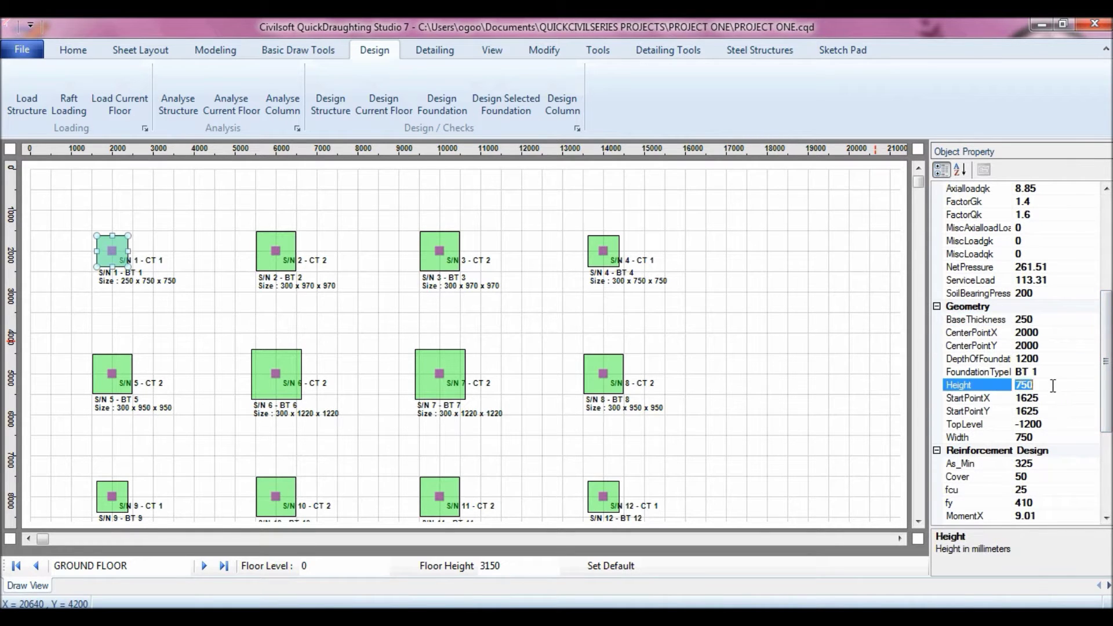
text(1000)
click(1034, 439)
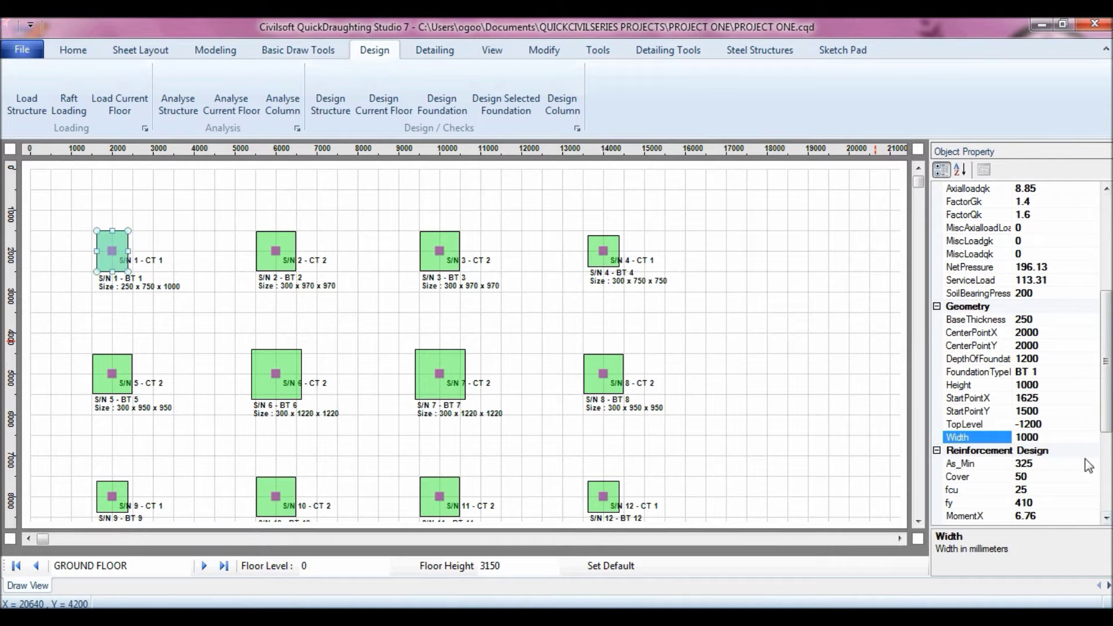
click(1049, 358)
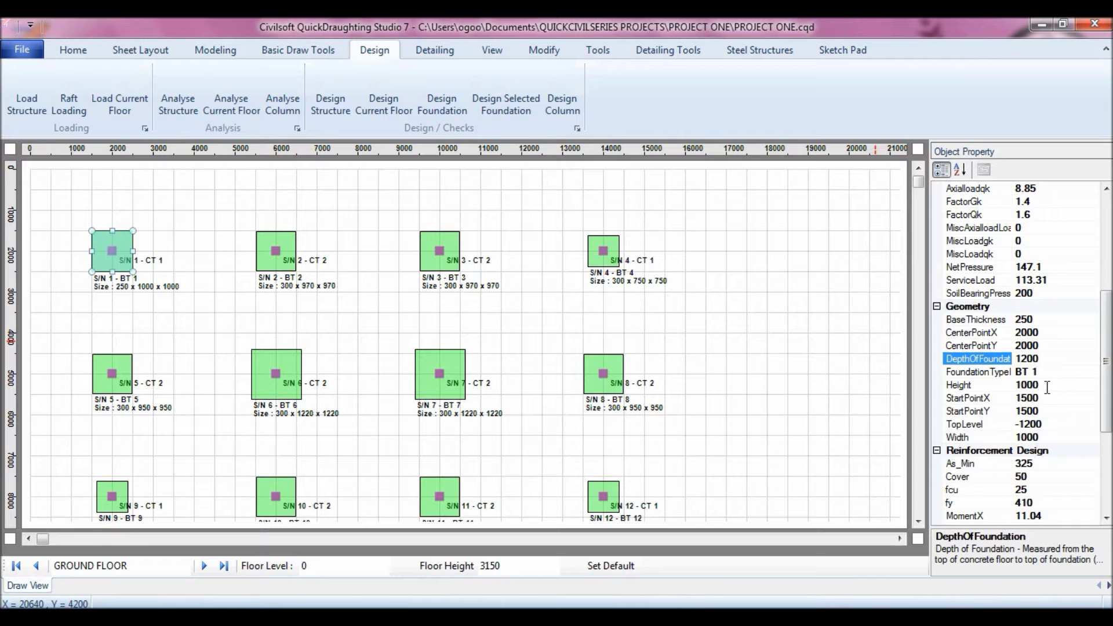
click(1047, 386)
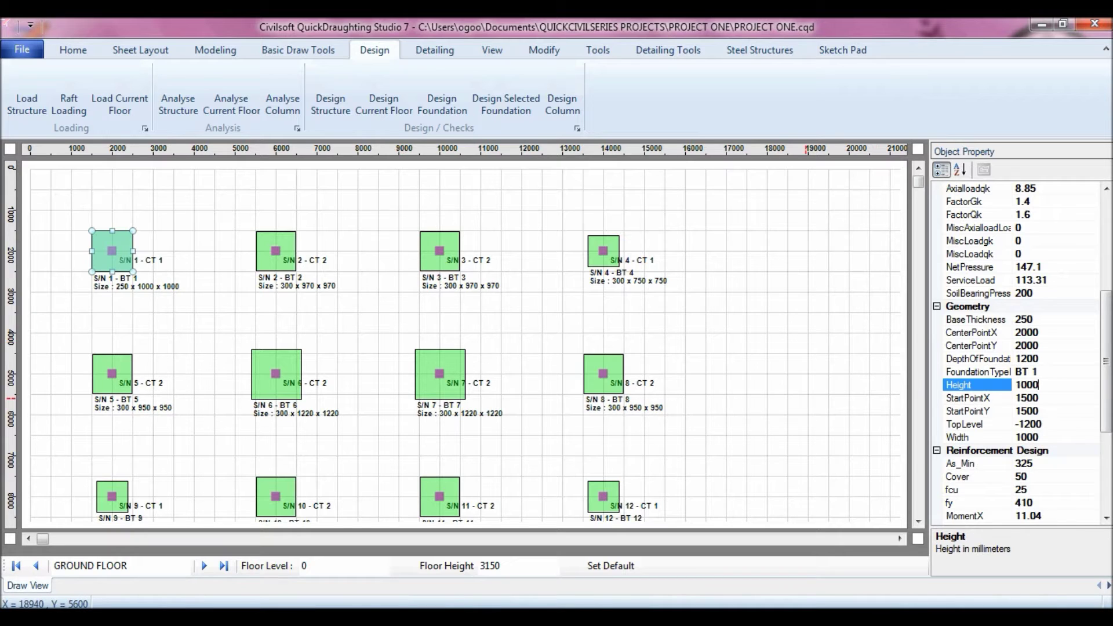
drag(1108, 342, 1104, 436)
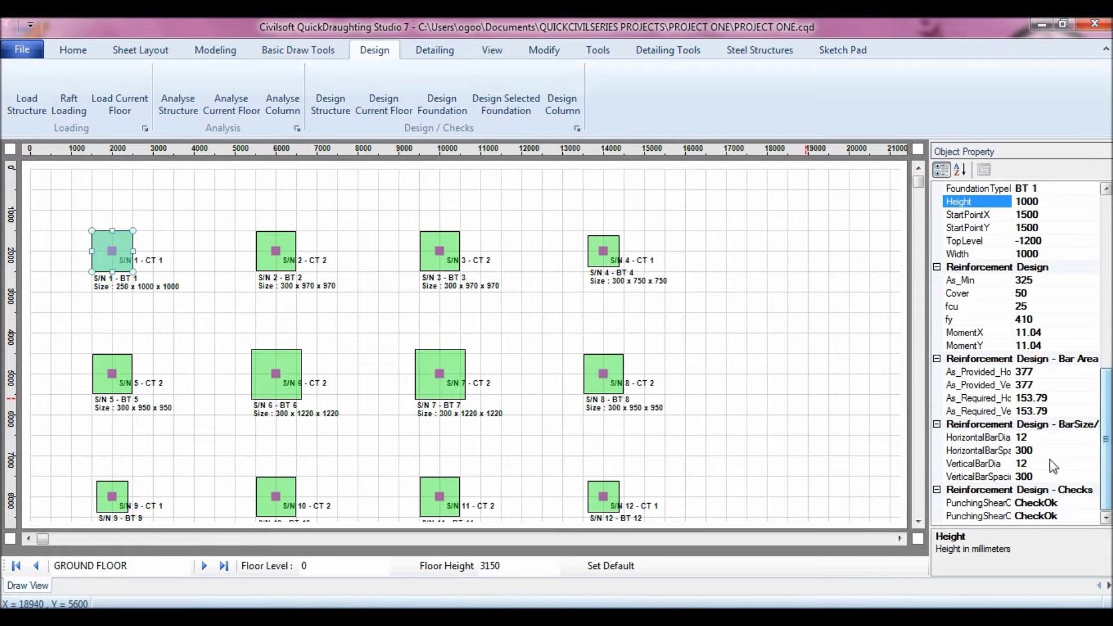
click(979, 450)
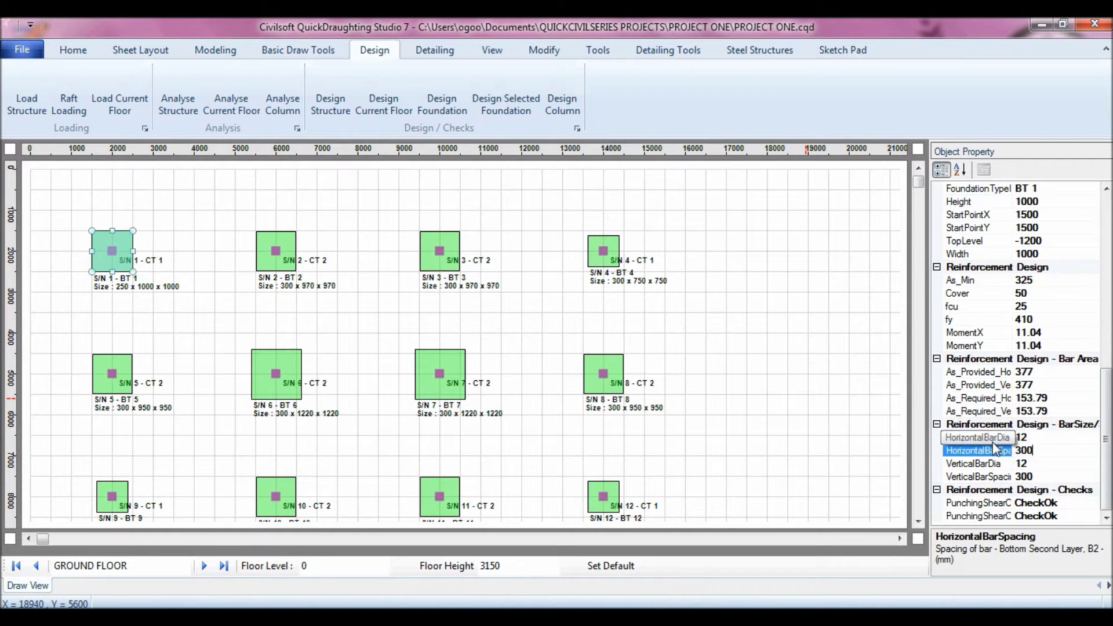
click(184, 219)
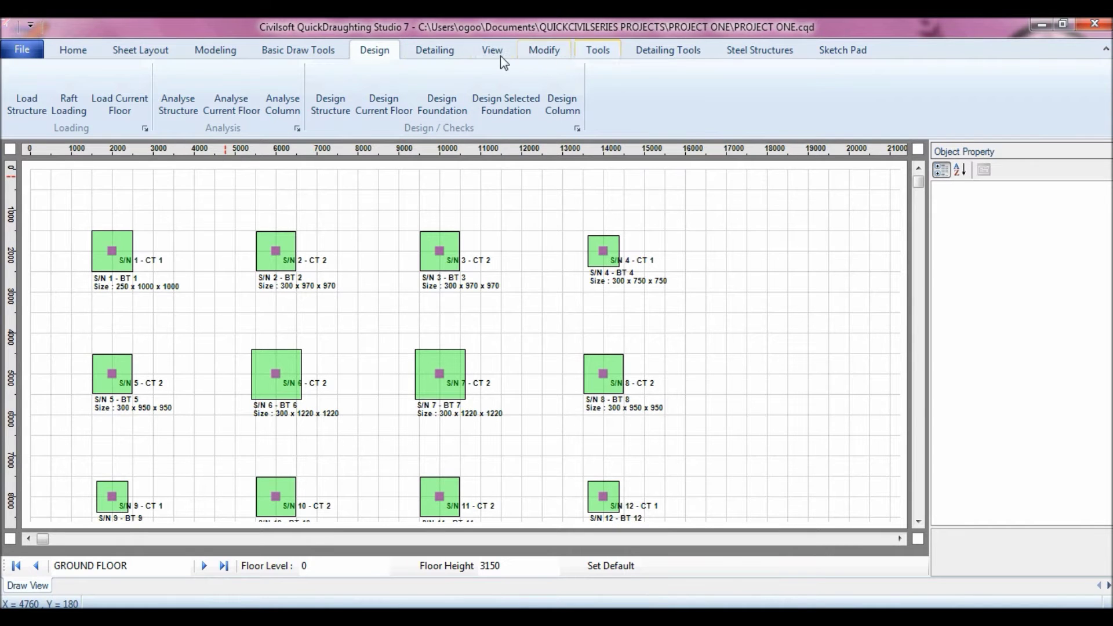
Step: Match footing S/N 1's BT 1 properties onto footings S/N 2–5 and 8–12
click(546, 52)
click(200, 104)
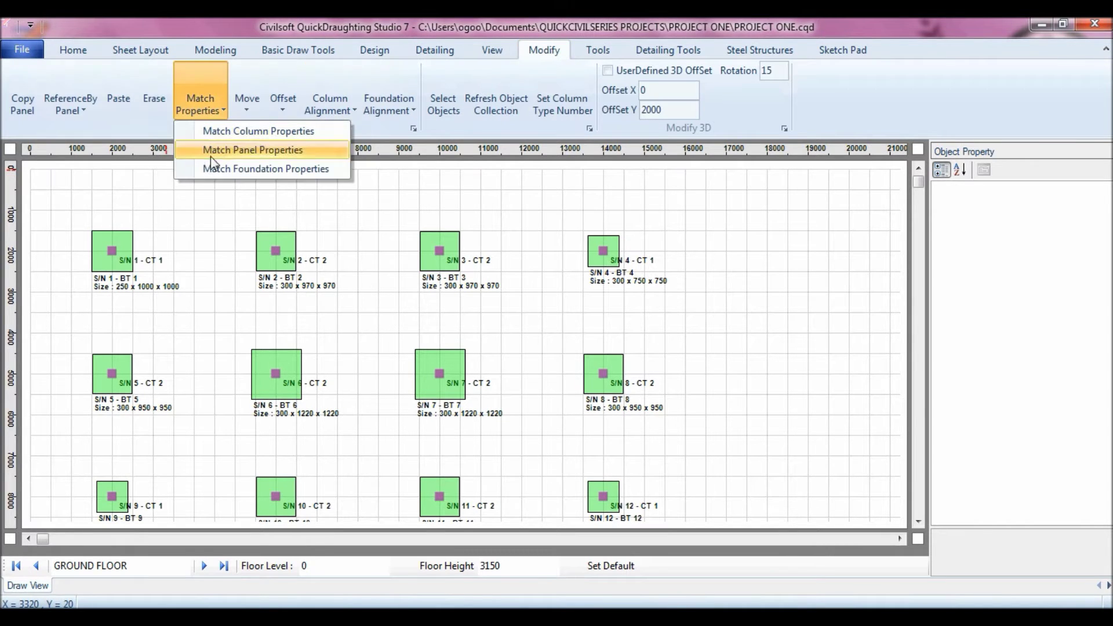
click(265, 169)
click(116, 234)
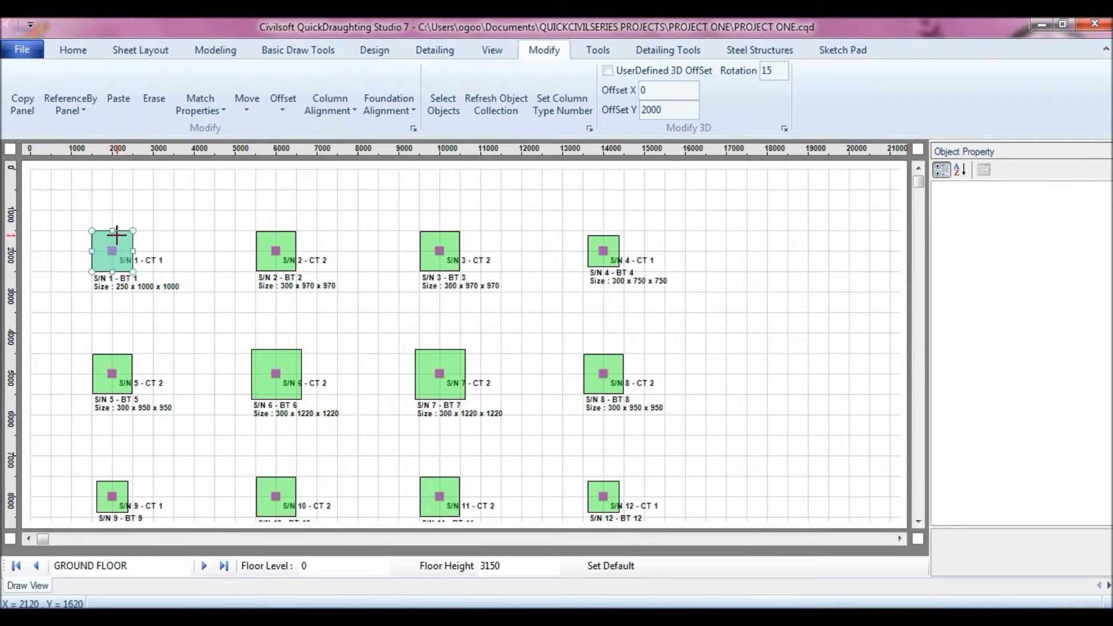
click(286, 238)
click(442, 232)
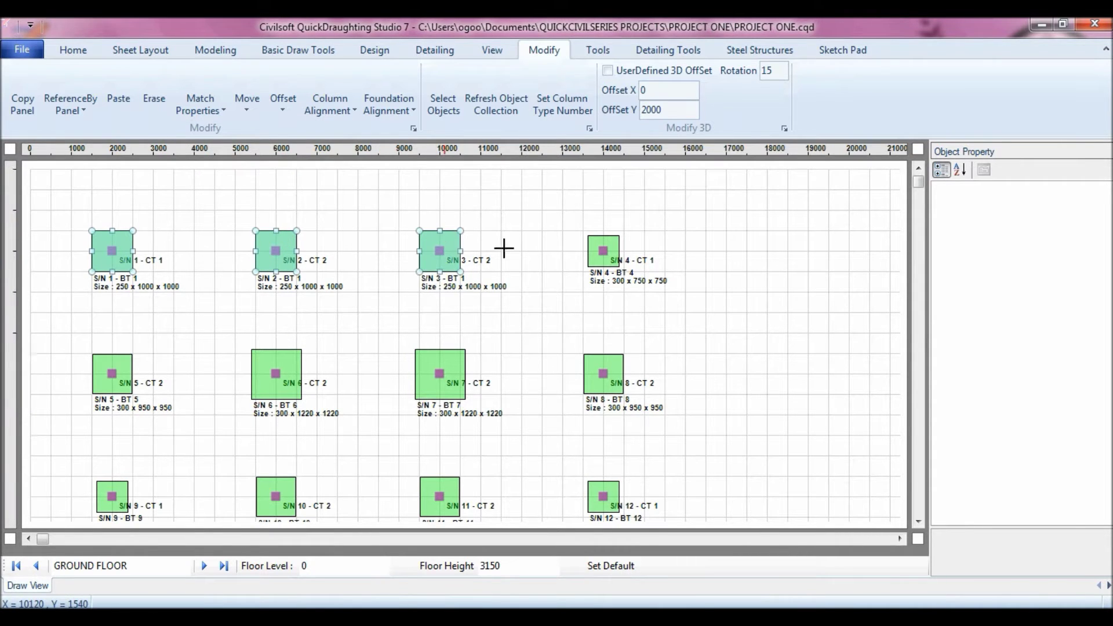
click(599, 242)
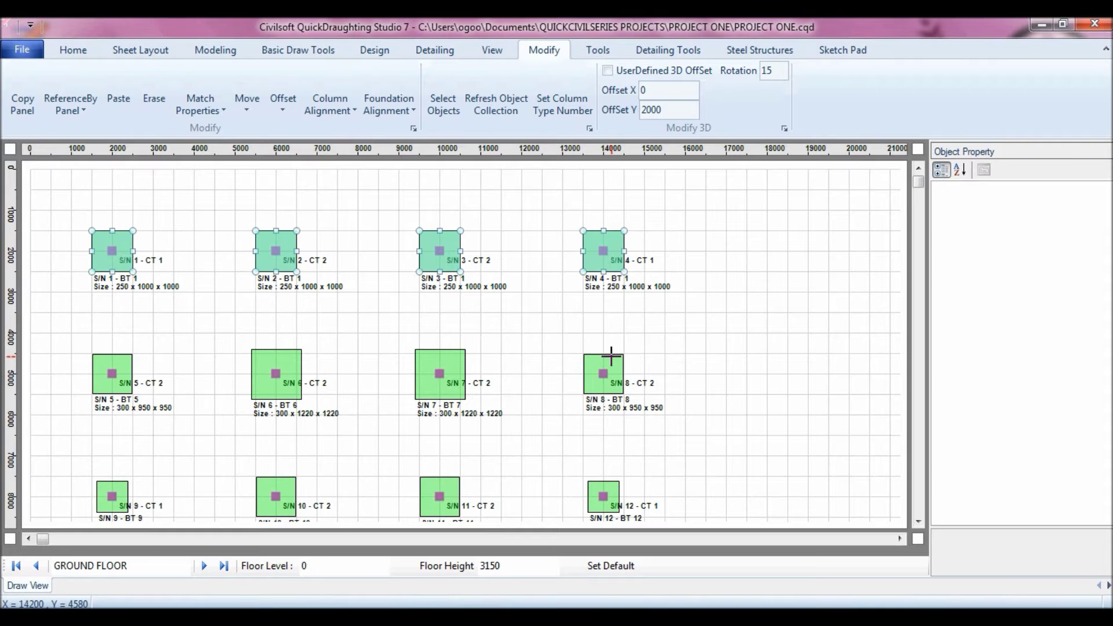
click(611, 356)
click(108, 362)
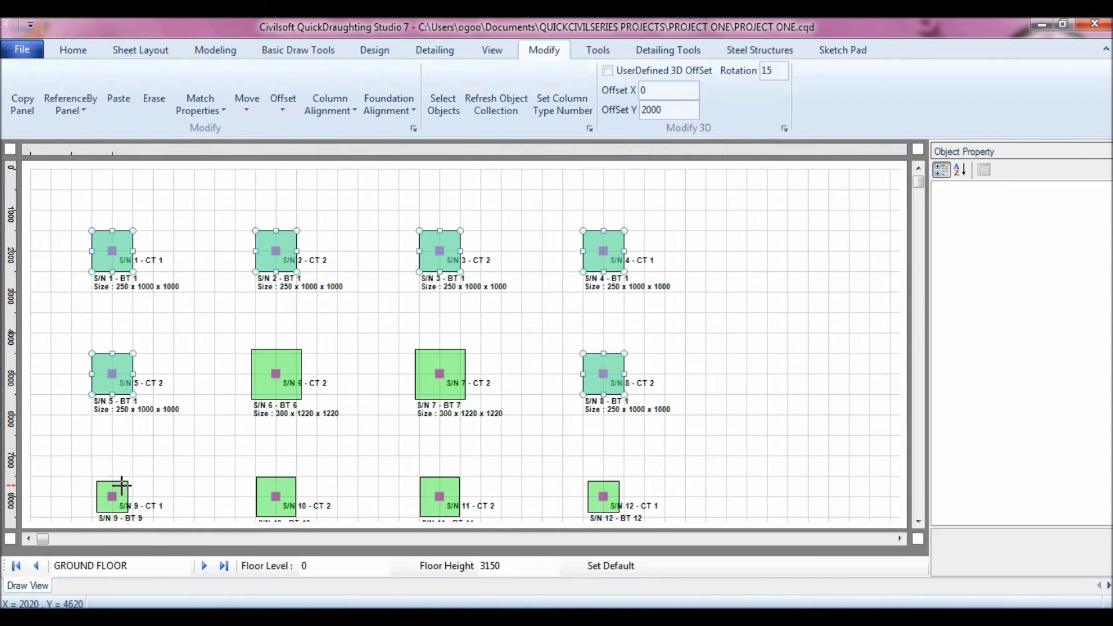
click(113, 490)
click(266, 488)
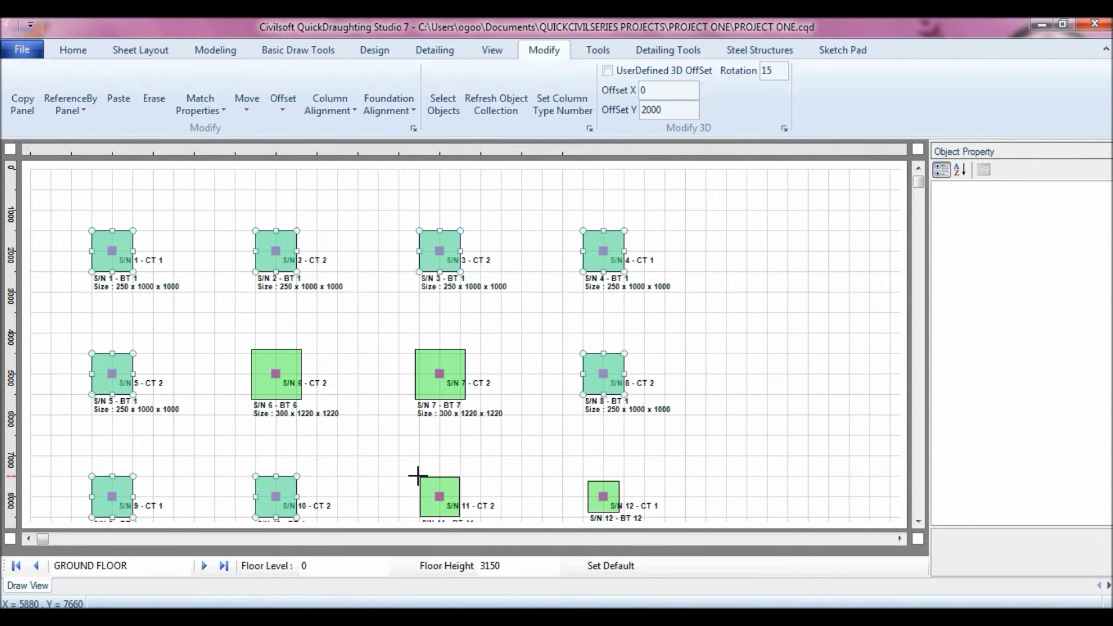
click(427, 486)
click(598, 490)
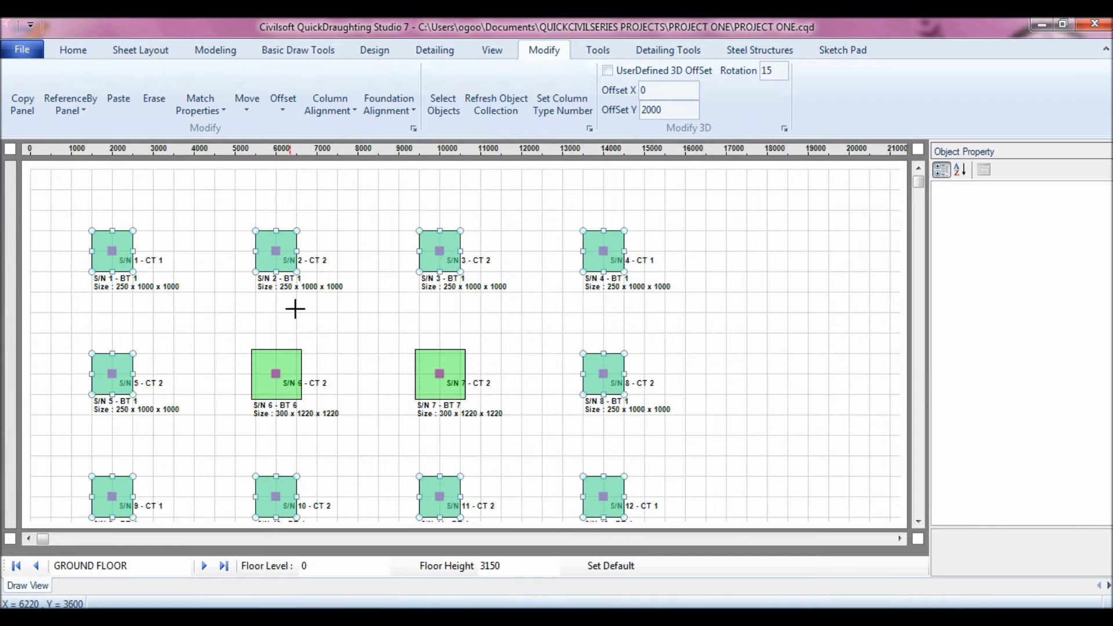
key(Escape)
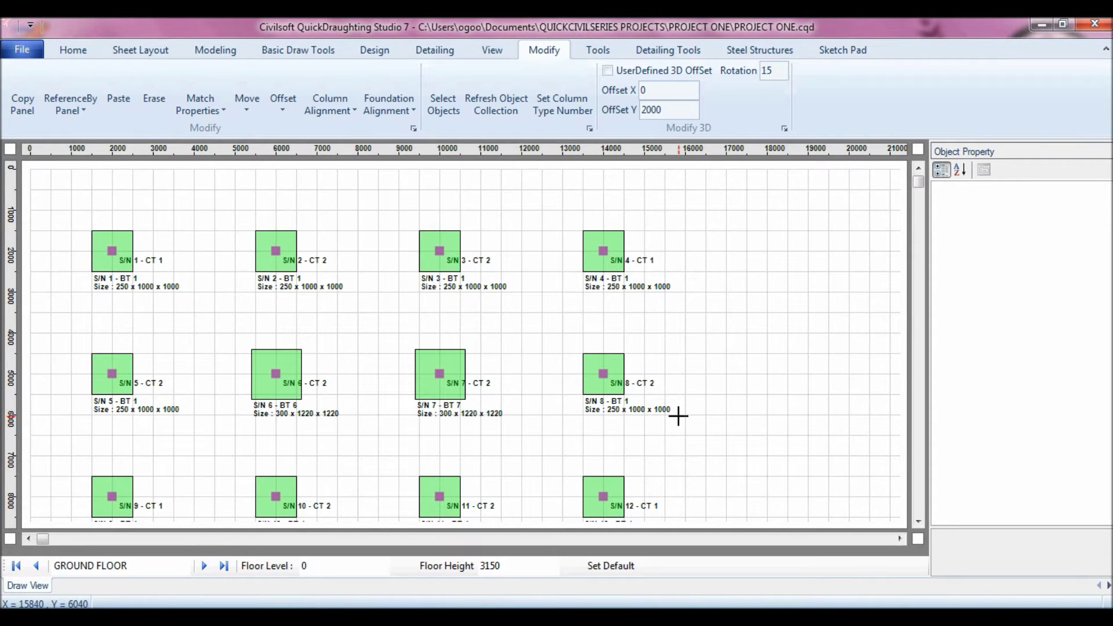
Step: Select footing S/N 6 and set its Height to 1300
click(918, 522)
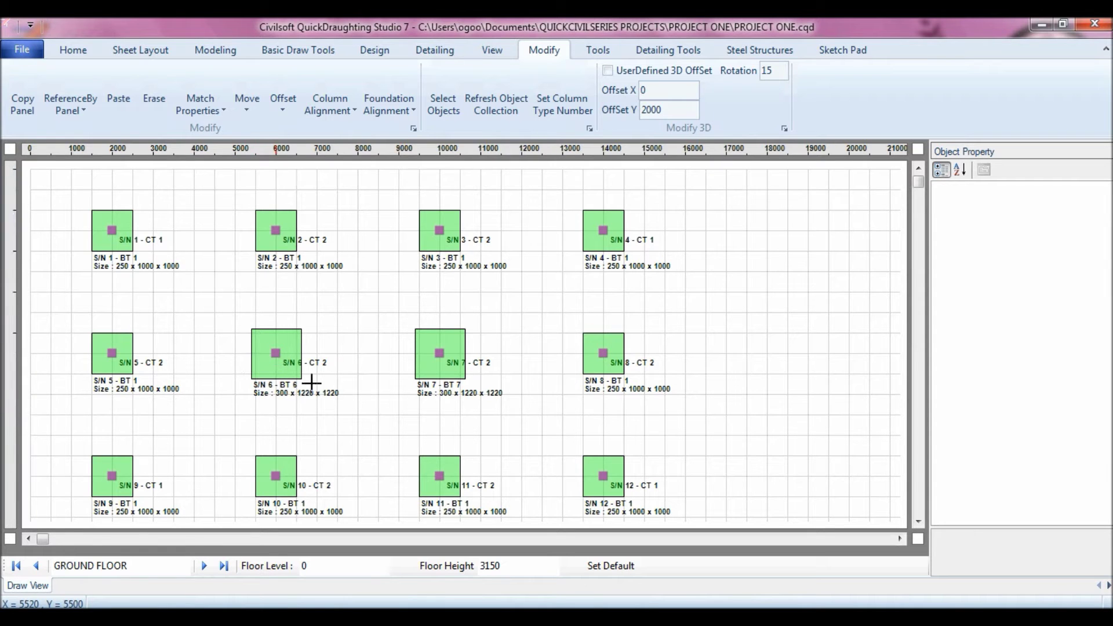
click(259, 352)
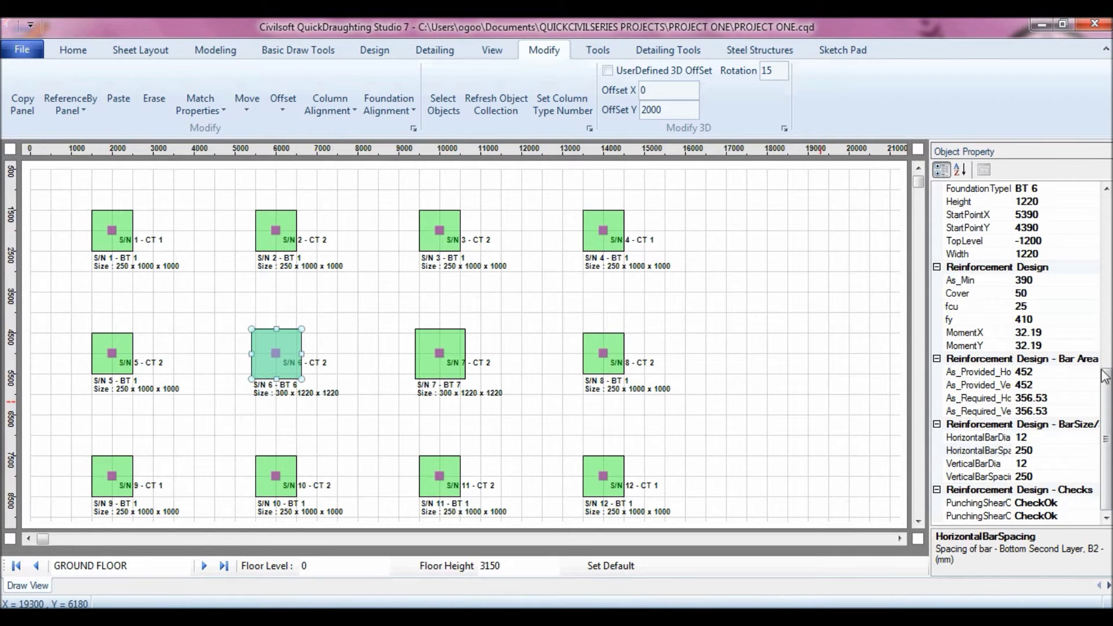
drag(1105, 439, 1106, 368)
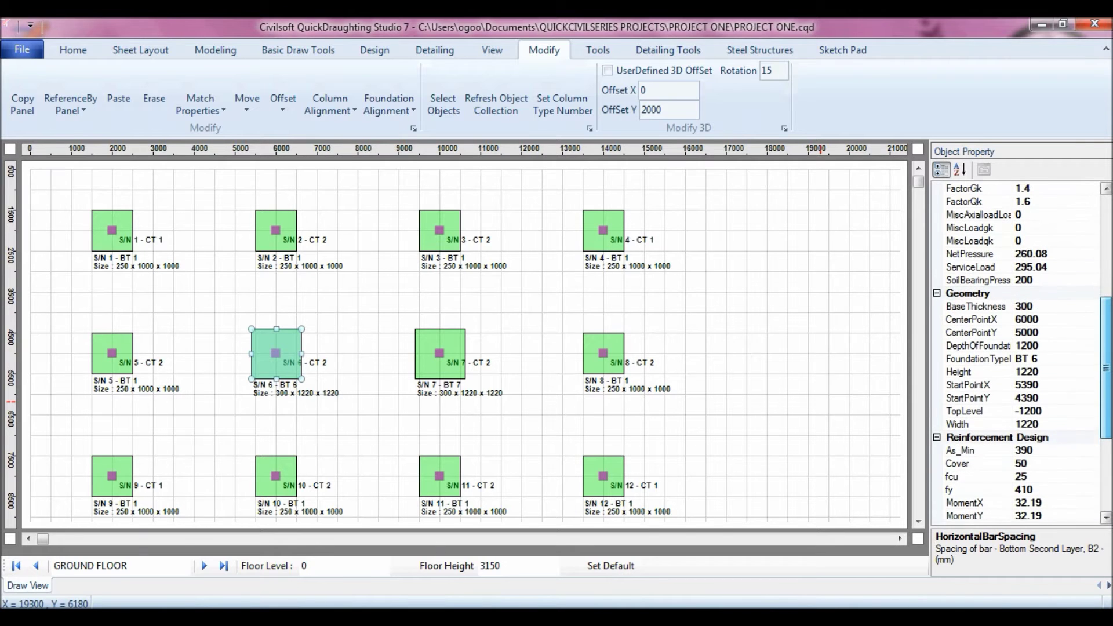
click(1047, 346)
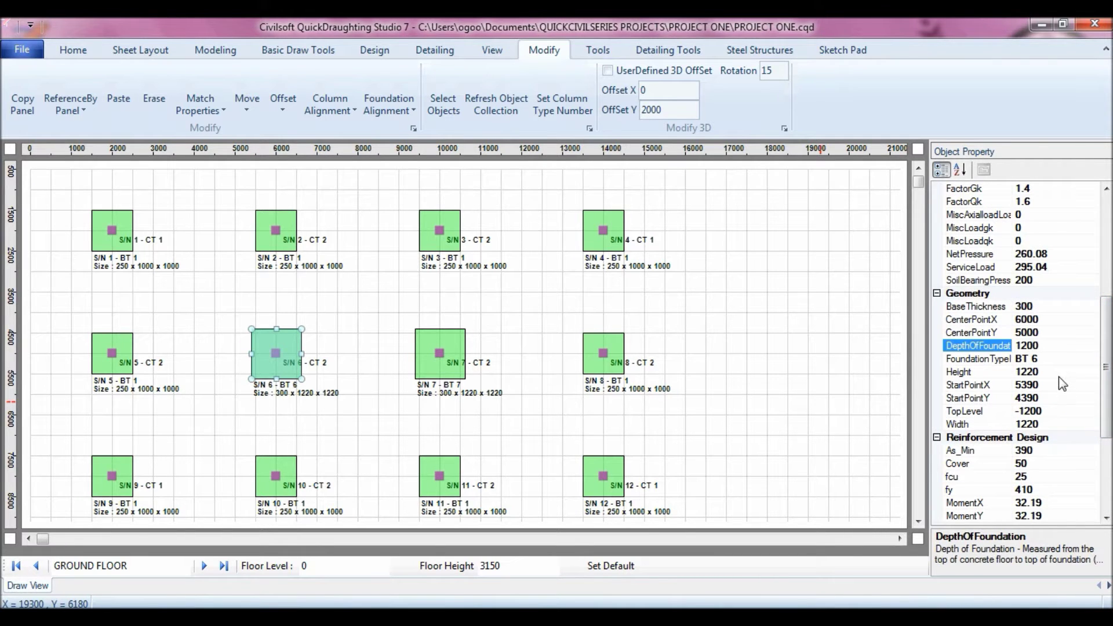
click(1060, 372)
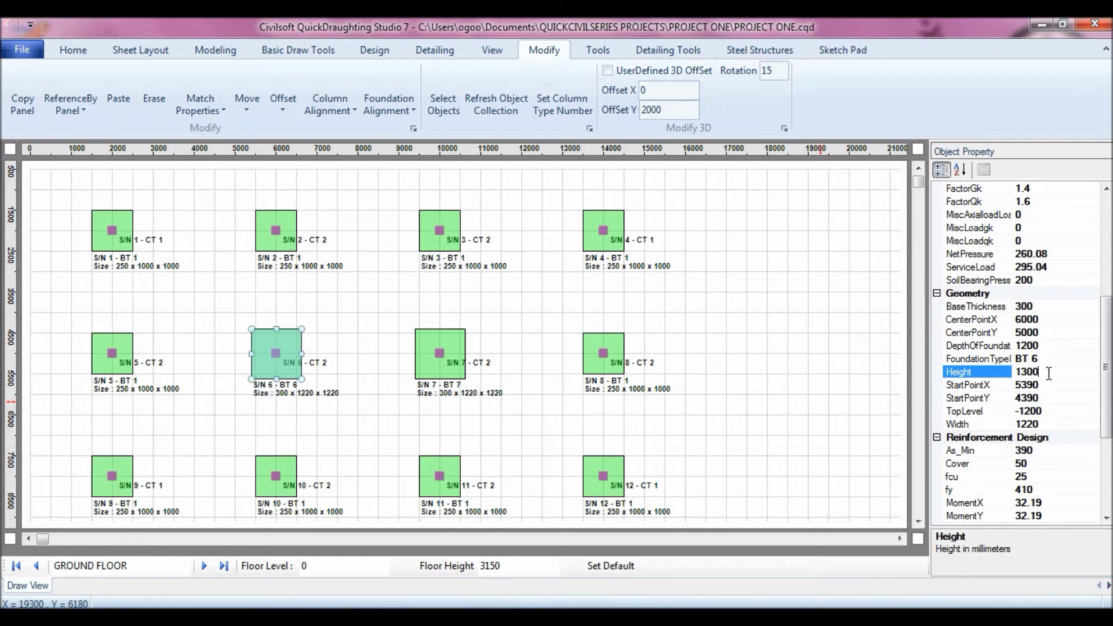
double_click(1049, 373)
key(ctrl+c)
right_click(1028, 377)
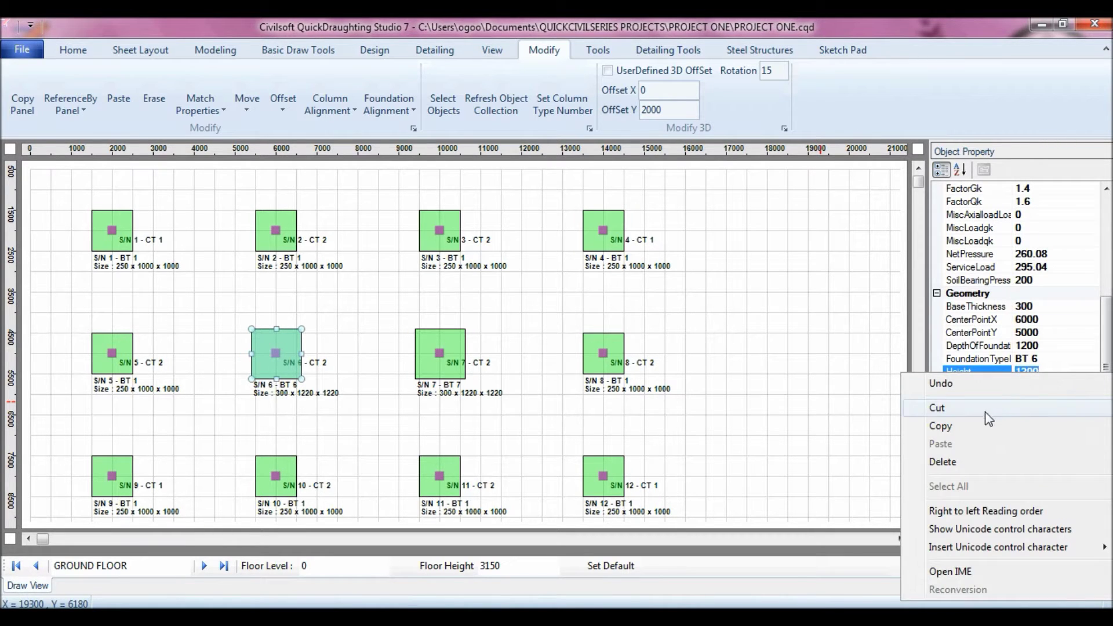
click(984, 427)
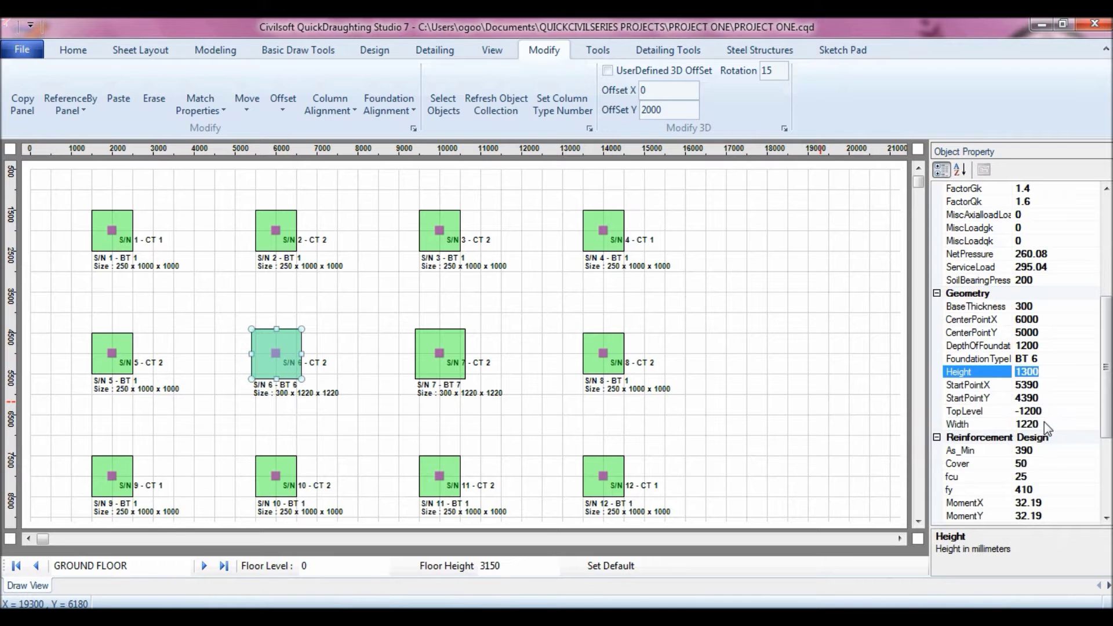
Step: Set footing S/N 6's Width to 1300 by pasting the copied value
click(1027, 423)
click(1026, 423)
right_click(1028, 424)
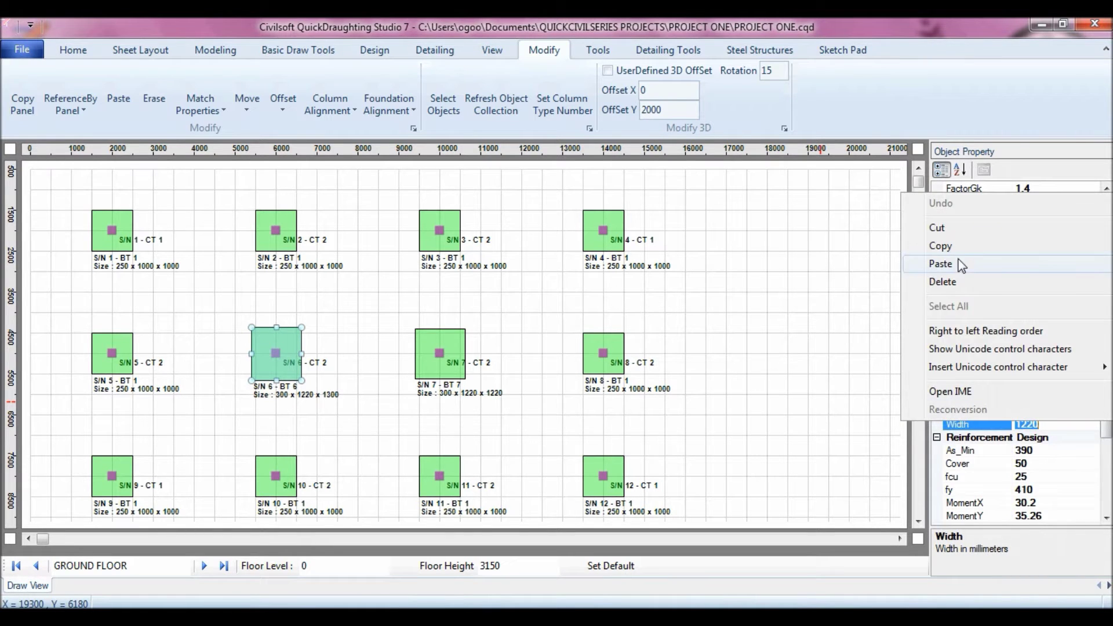
click(959, 265)
click(1047, 372)
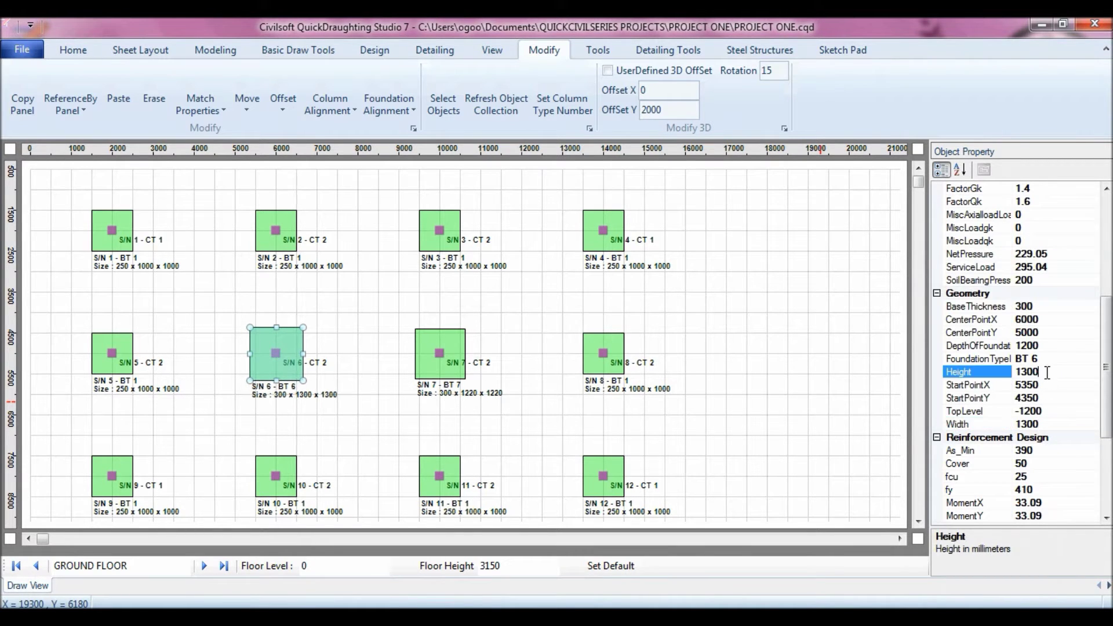
Step: Change footing S/N 6's FoundationType to BT 2
key(Up)
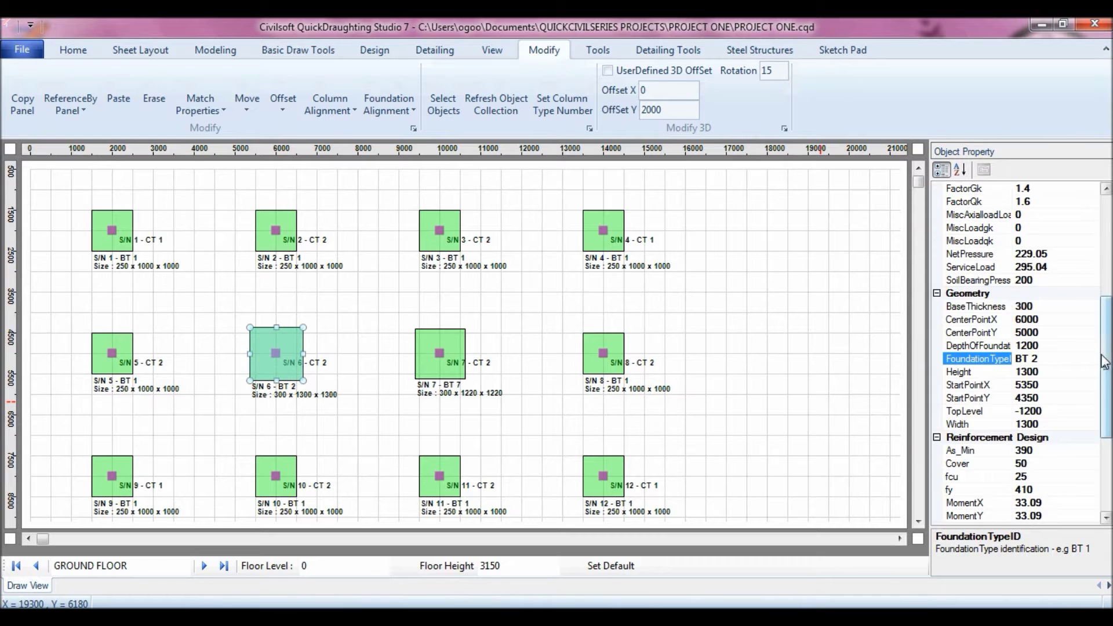
drag(1105, 367, 1105, 439)
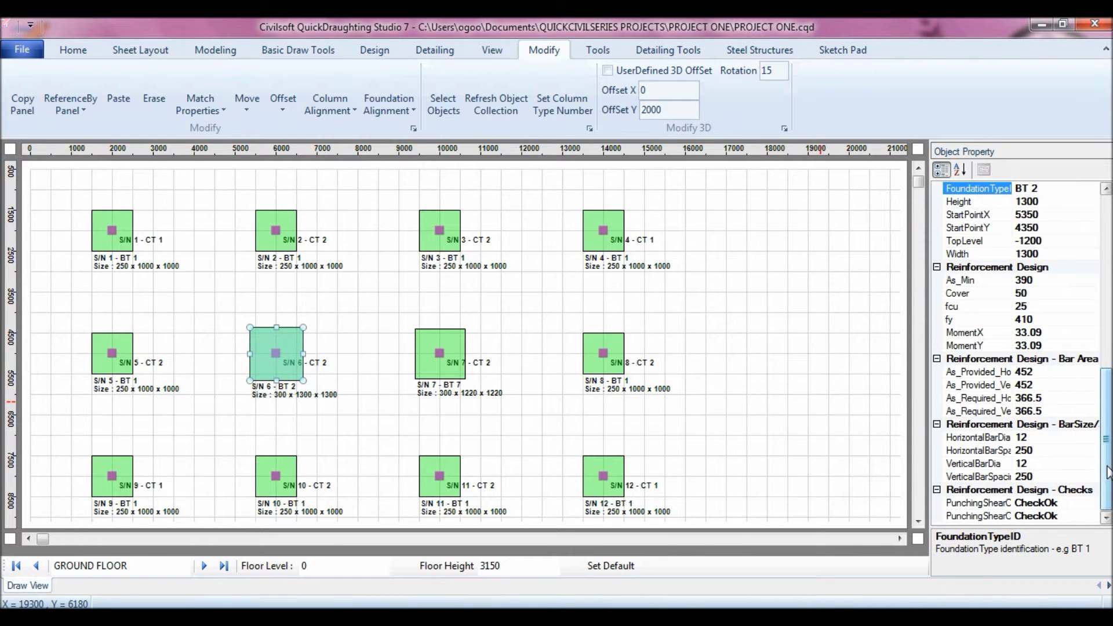
click(1041, 450)
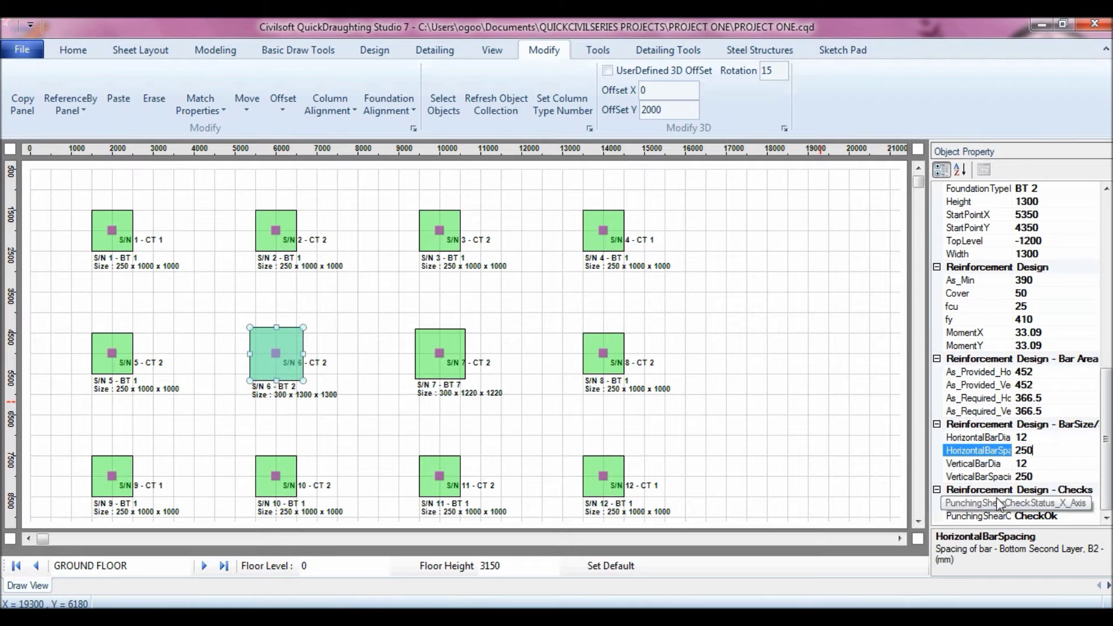
drag(1104, 460, 1104, 354)
click(1045, 328)
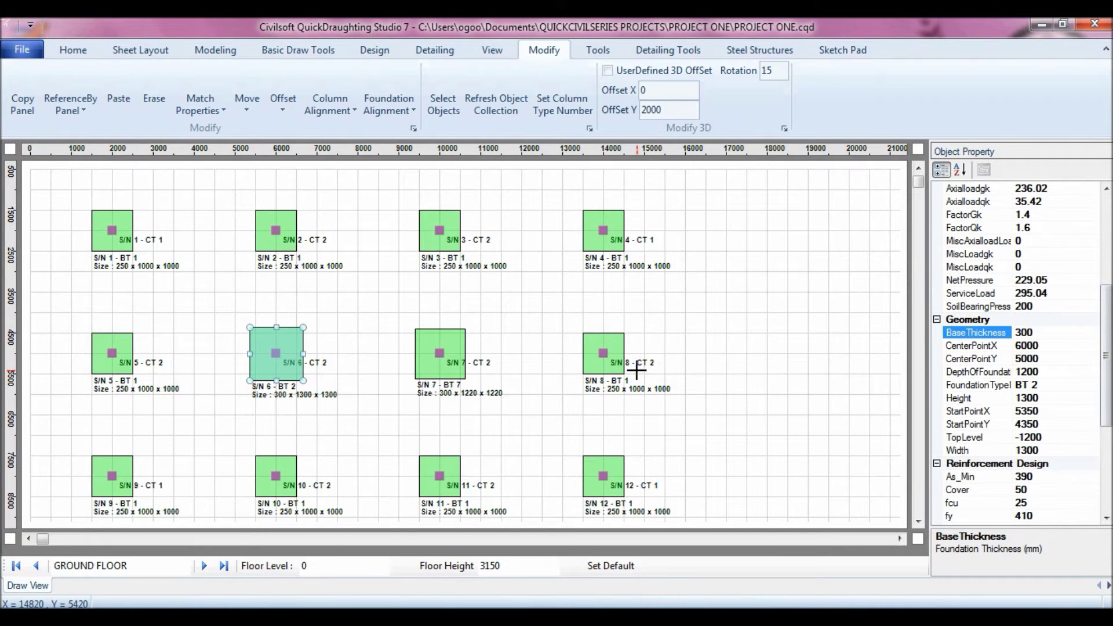
Step: Copy footing S/N 6's BT 2 properties (300 x 1300 x 1300) onto footing S/N 7
click(344, 302)
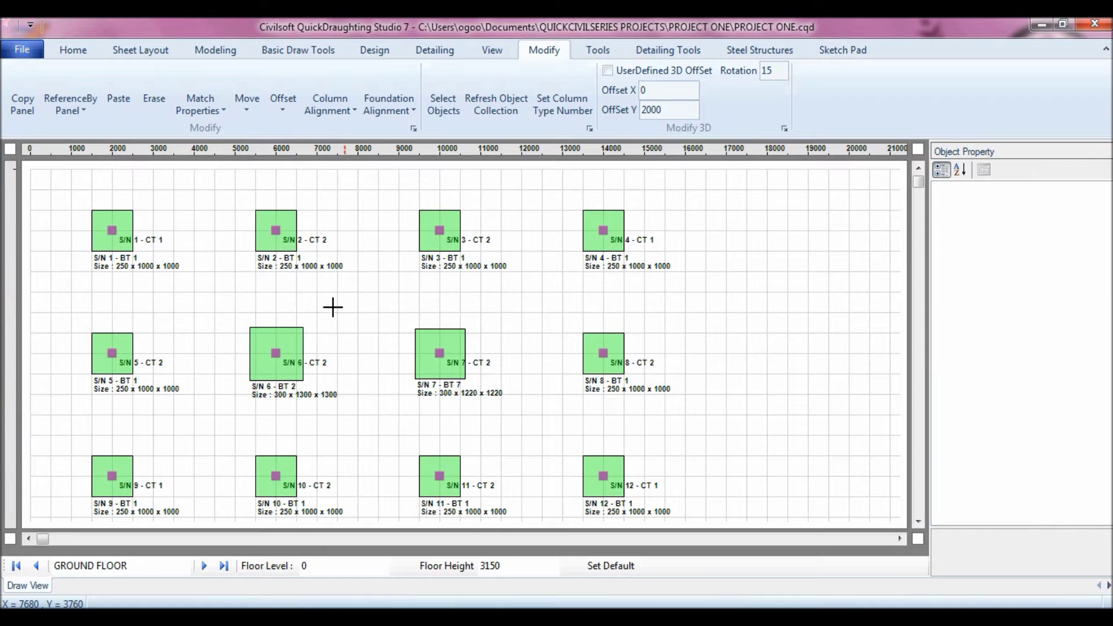
click(203, 104)
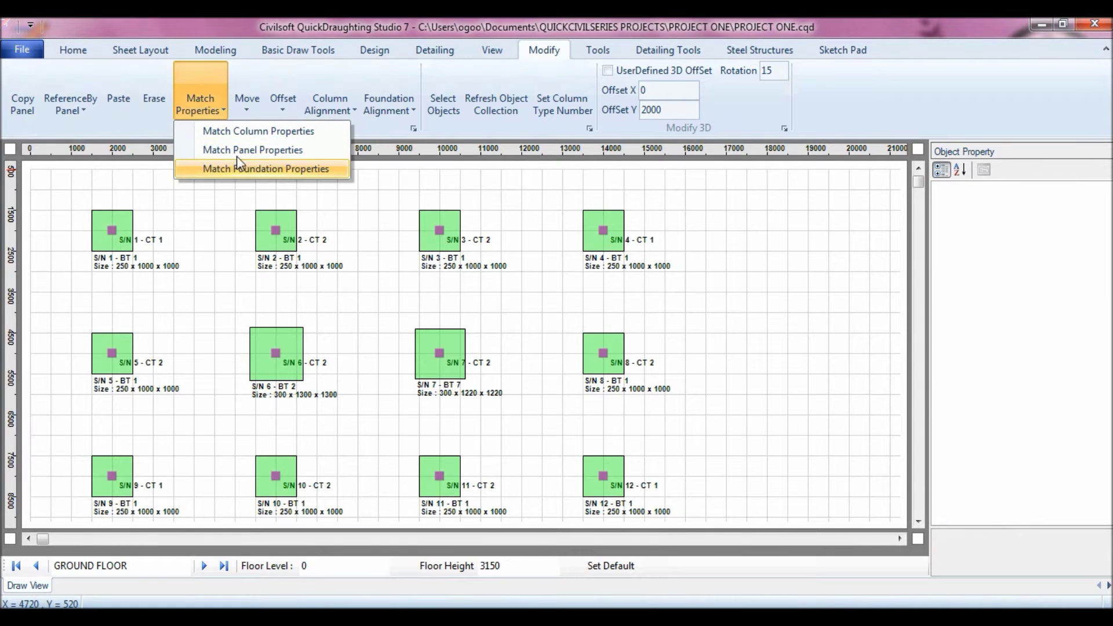
click(241, 173)
click(269, 342)
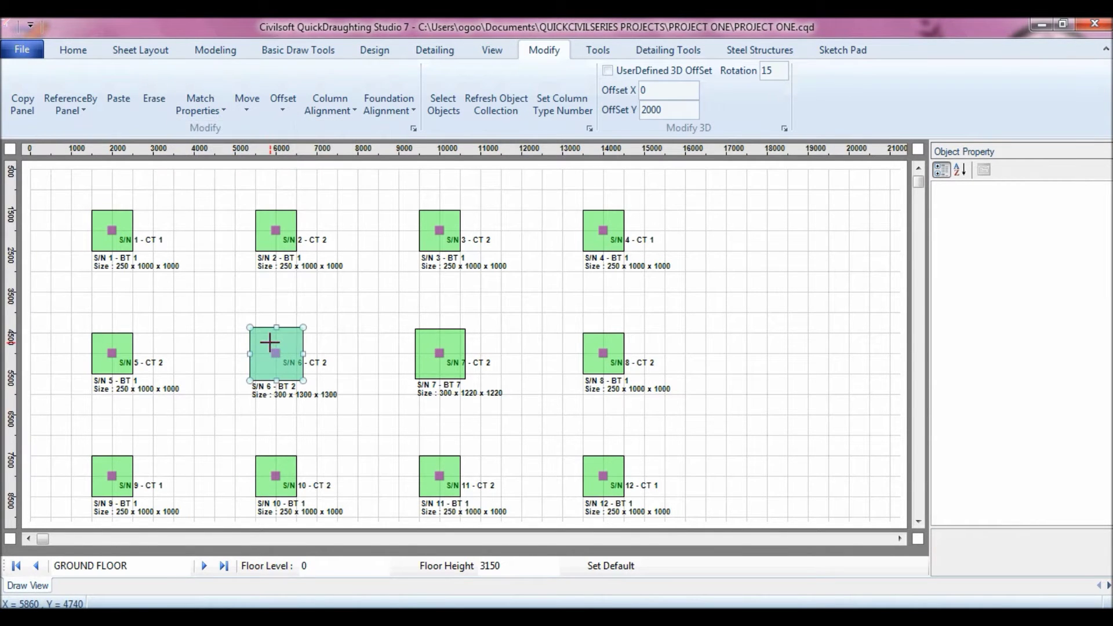
click(450, 330)
key(Escape)
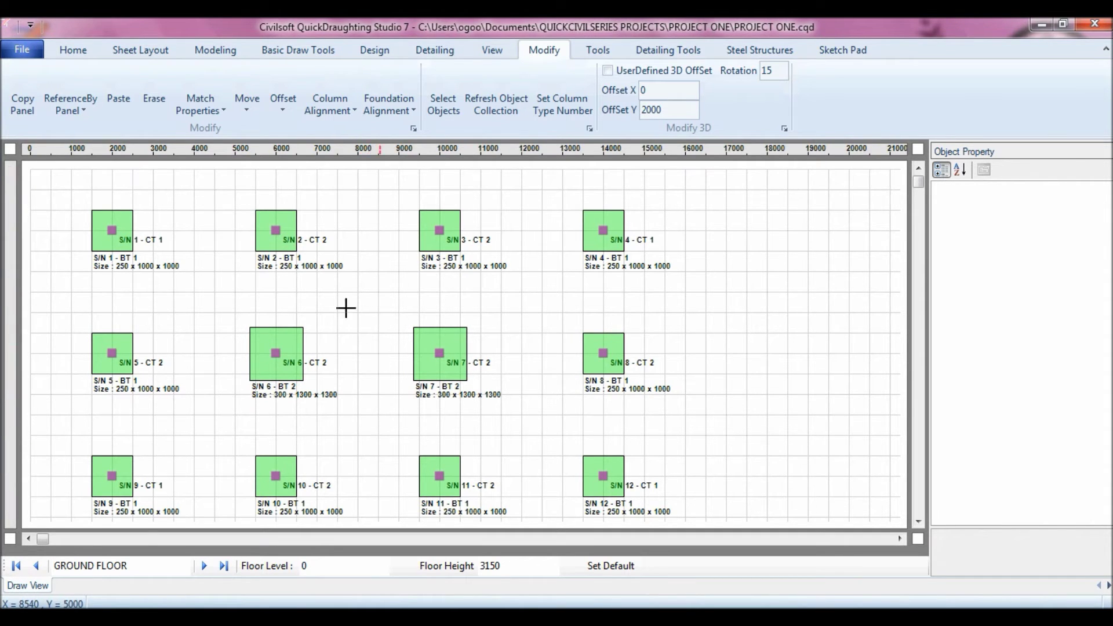
Step: Generate pad foundation details for Foundation 1 (BT 1) and Foundation 6 (BT 2)
click(442, 53)
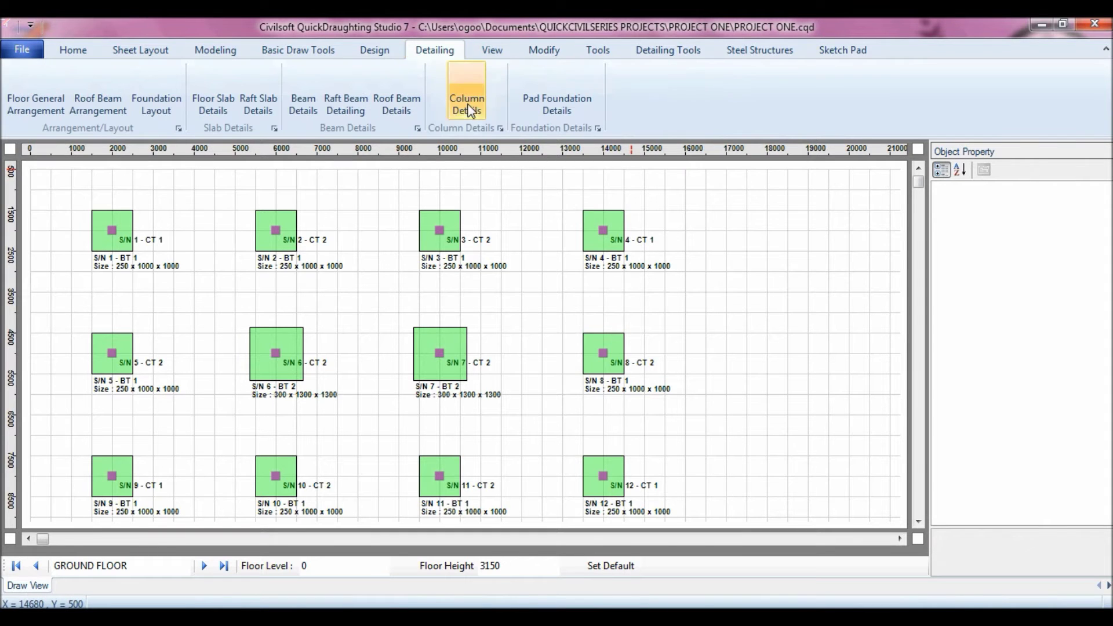
click(555, 109)
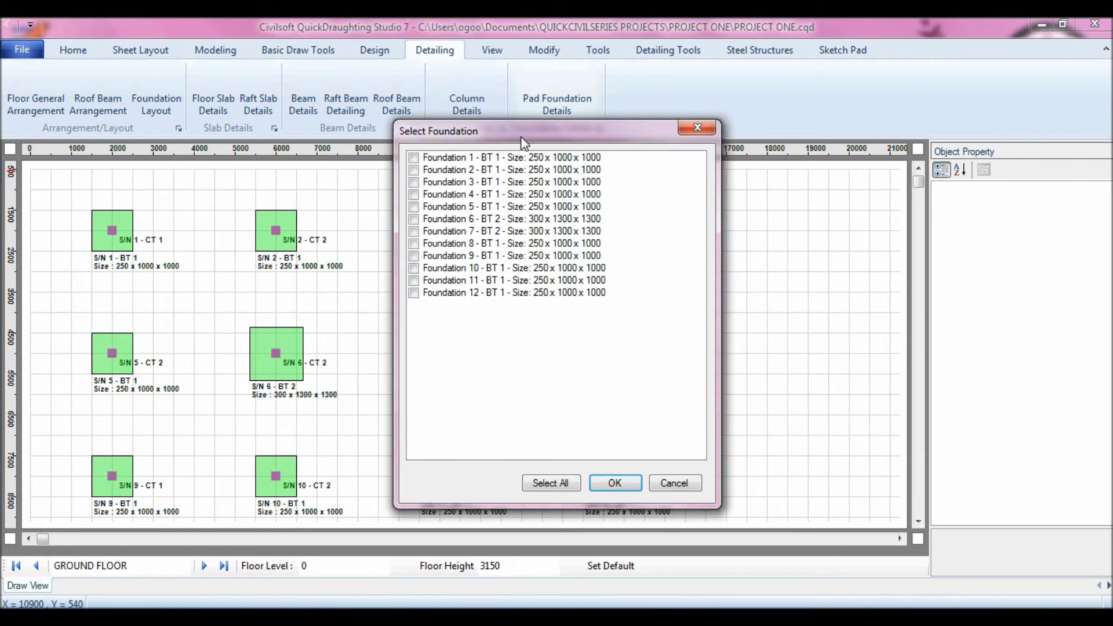
drag(528, 136, 802, 89)
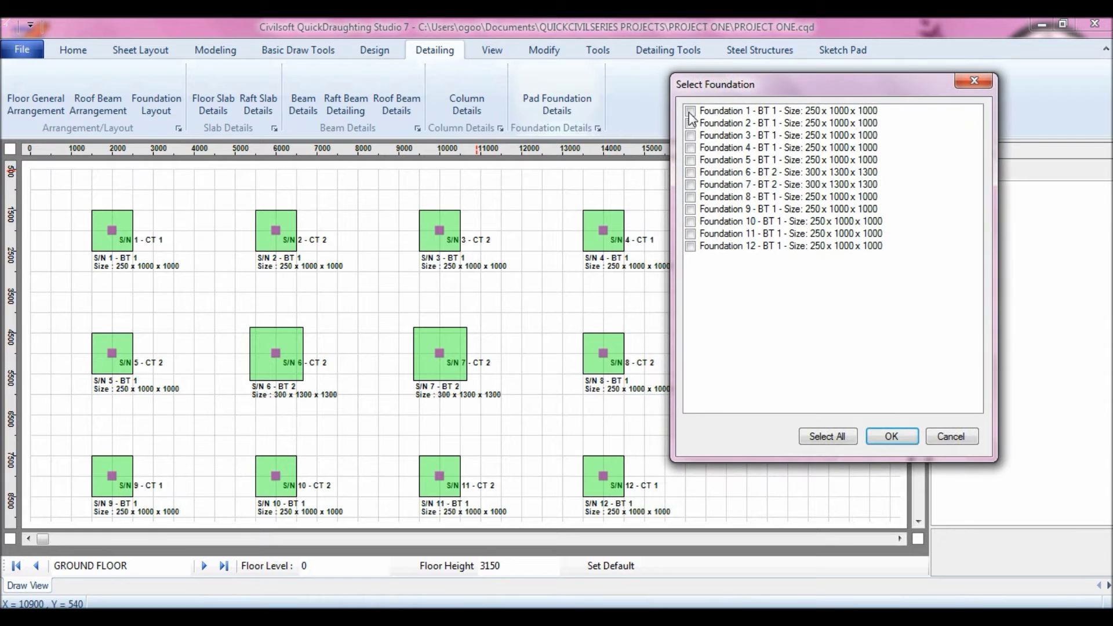
click(691, 112)
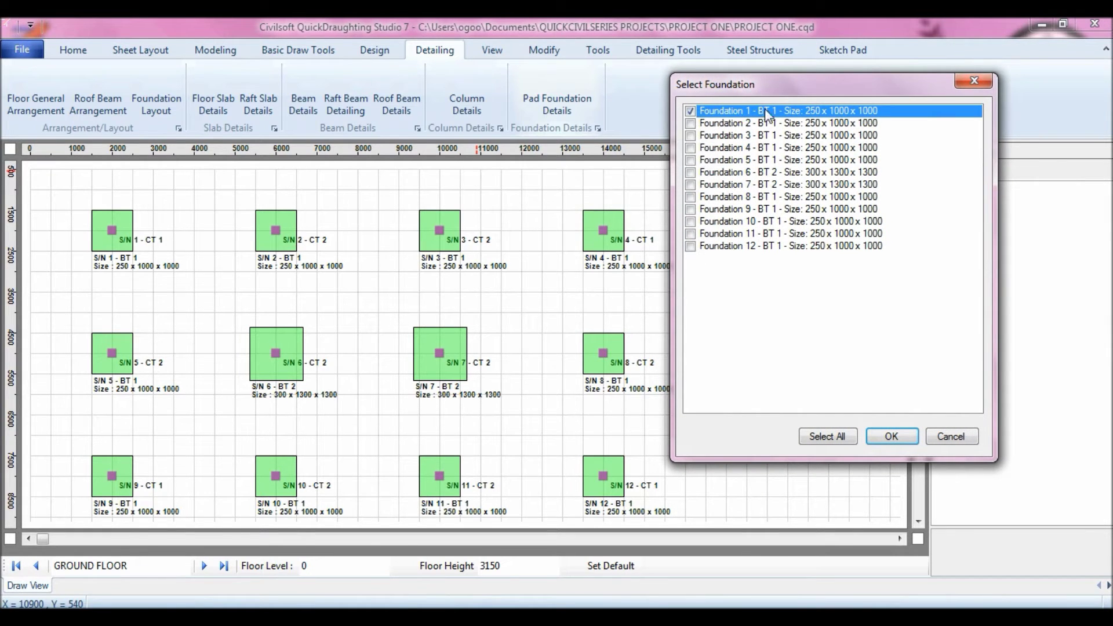
click(691, 175)
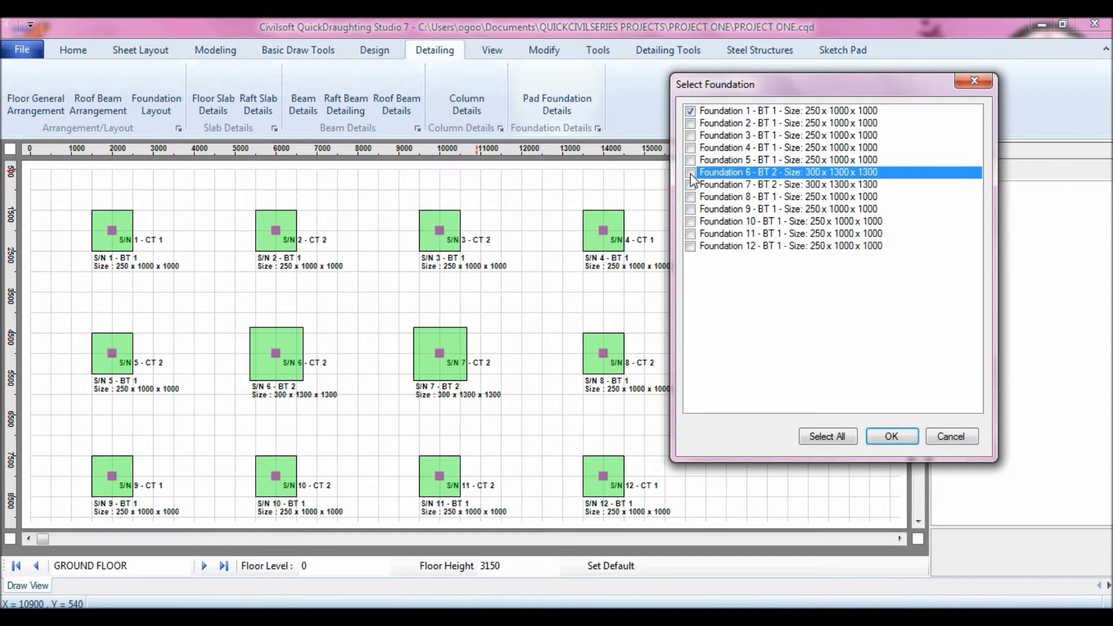
click(893, 436)
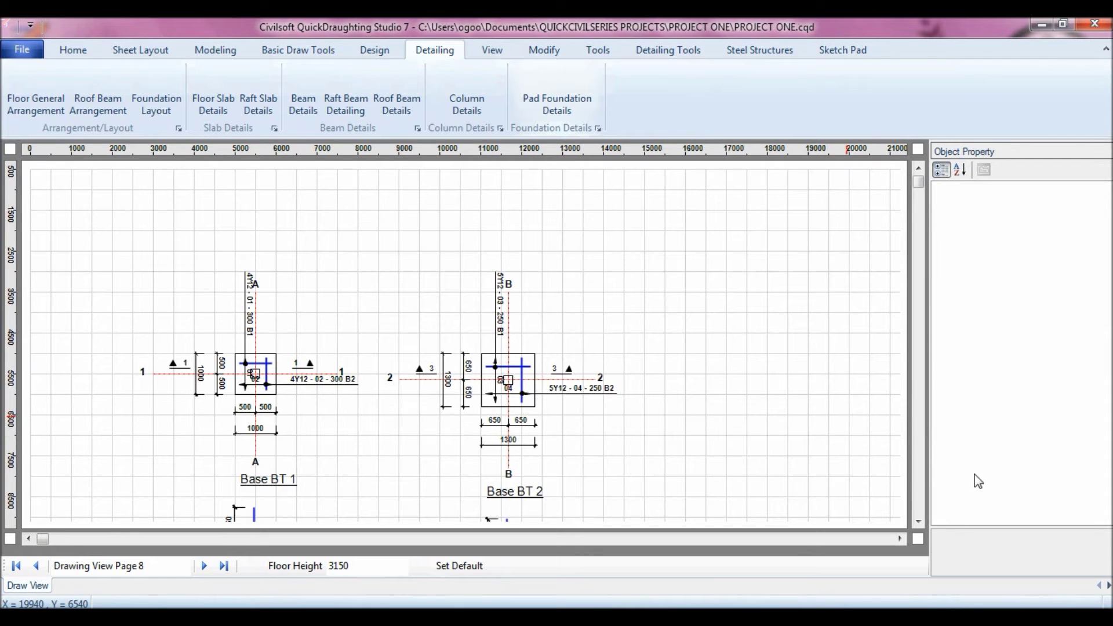
Step: Scroll through the Base BT 1 and BT 2 section drawings and back to the top
click(918, 522)
click(918, 521)
click(918, 521)
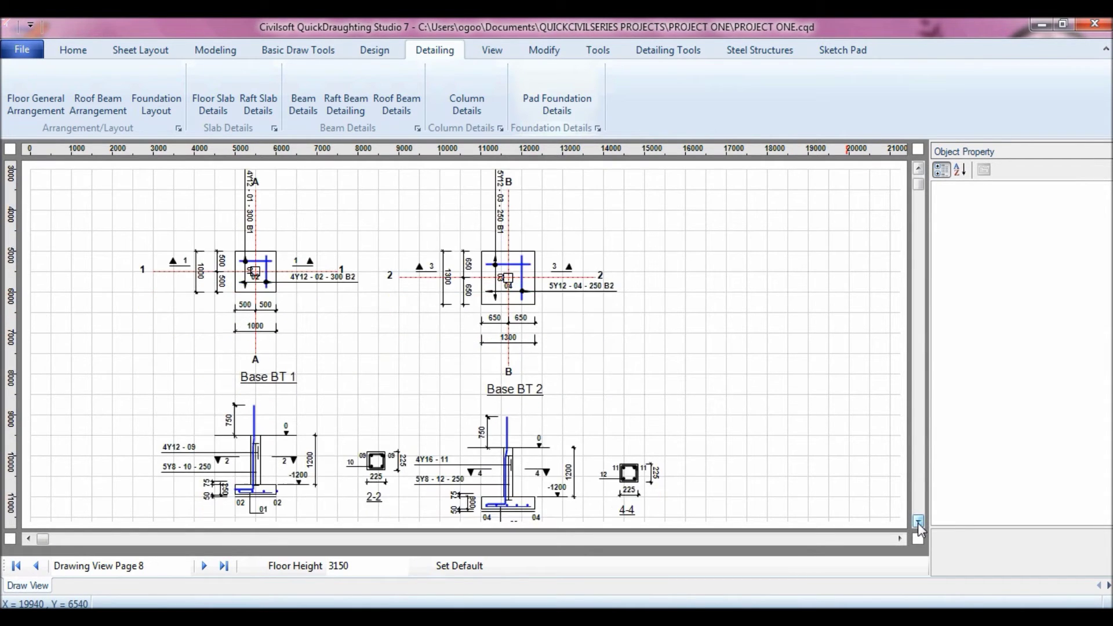
click(918, 521)
click(918, 522)
click(918, 522)
click(918, 522)
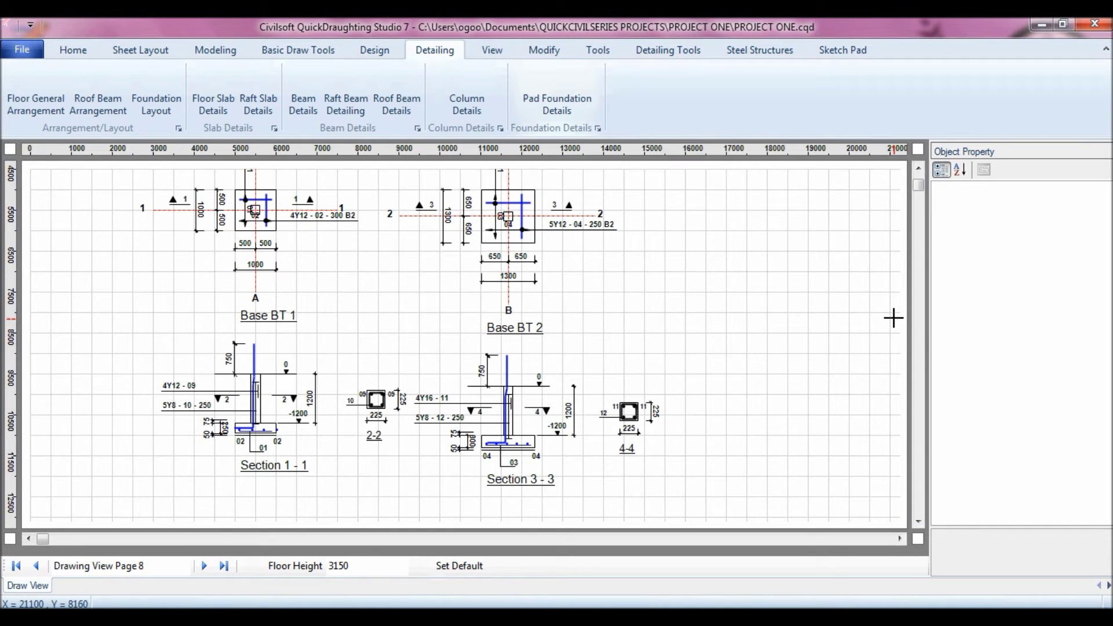
click(918, 170)
click(918, 170)
click(918, 169)
click(919, 169)
click(919, 169)
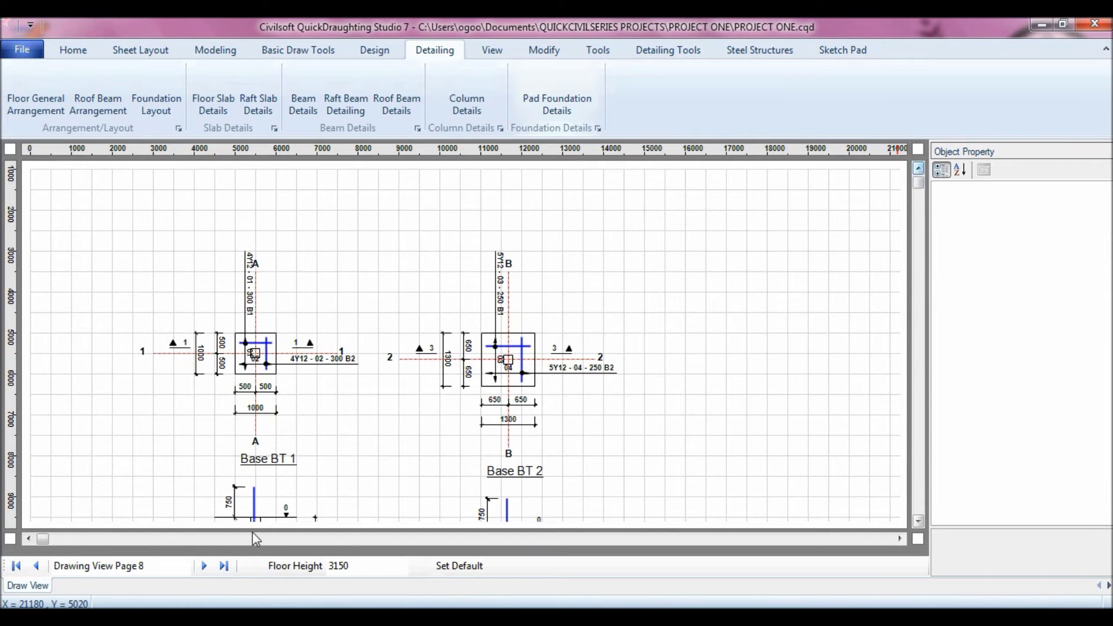
Step: Rename 'Drawing View Page 8' to 'FOUNDATION DETAILS'
click(148, 566)
drag(147, 565, 53, 565)
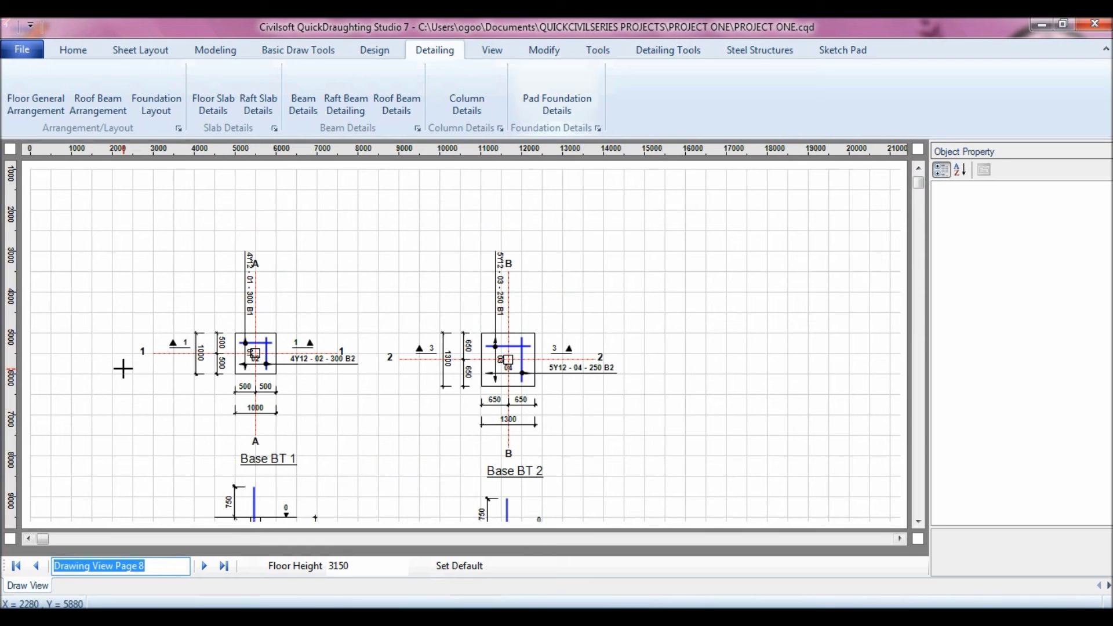
text(B)
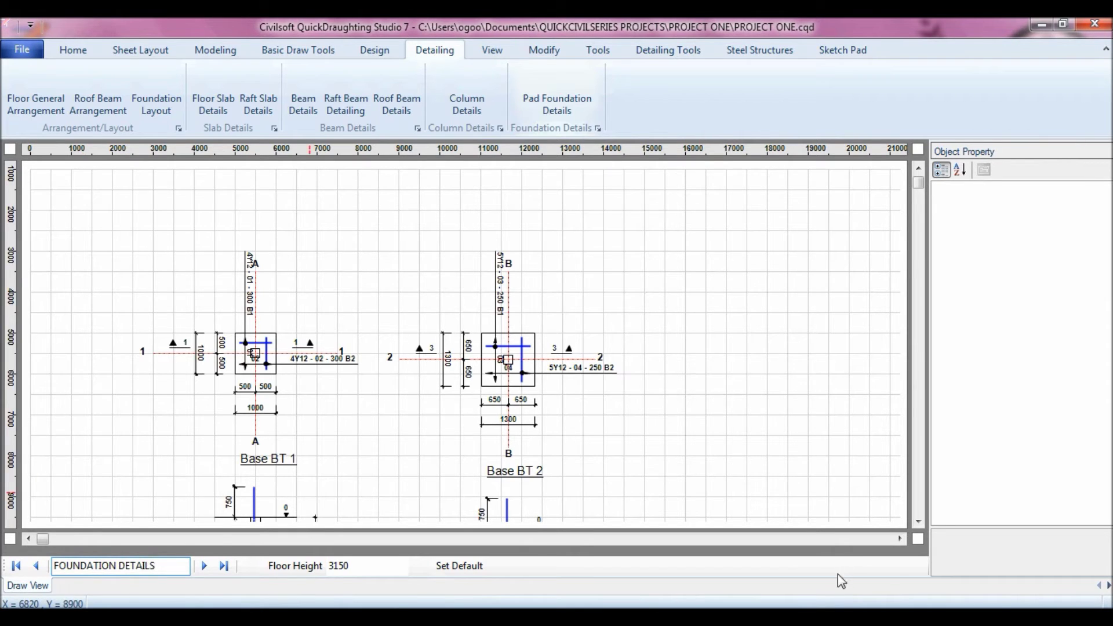
click(918, 521)
scroll(918, 526, down, 5)
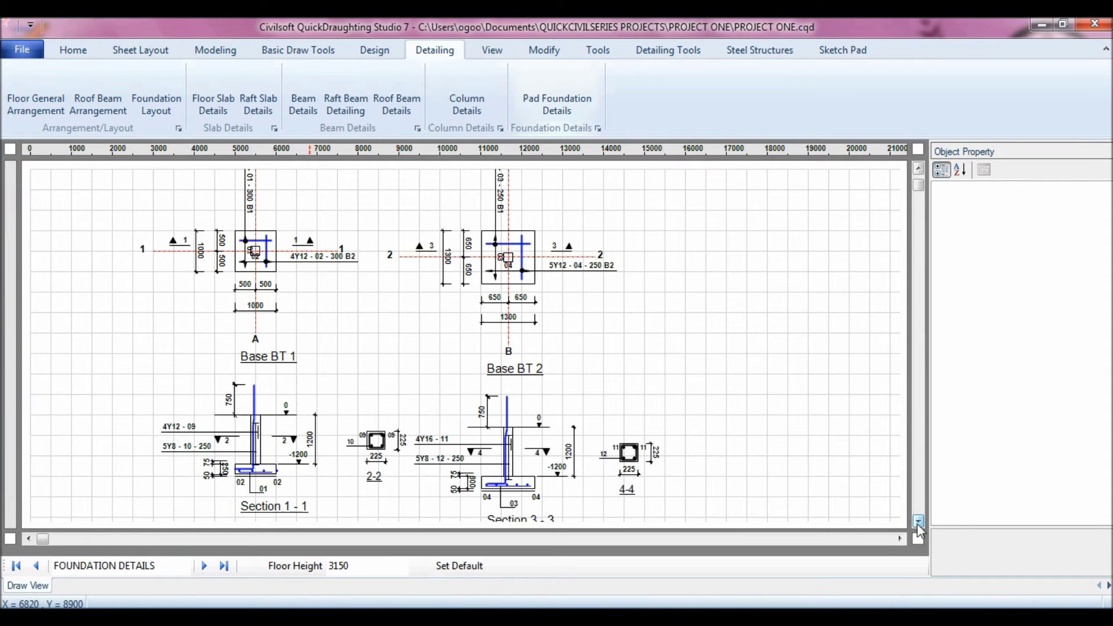
click(491, 50)
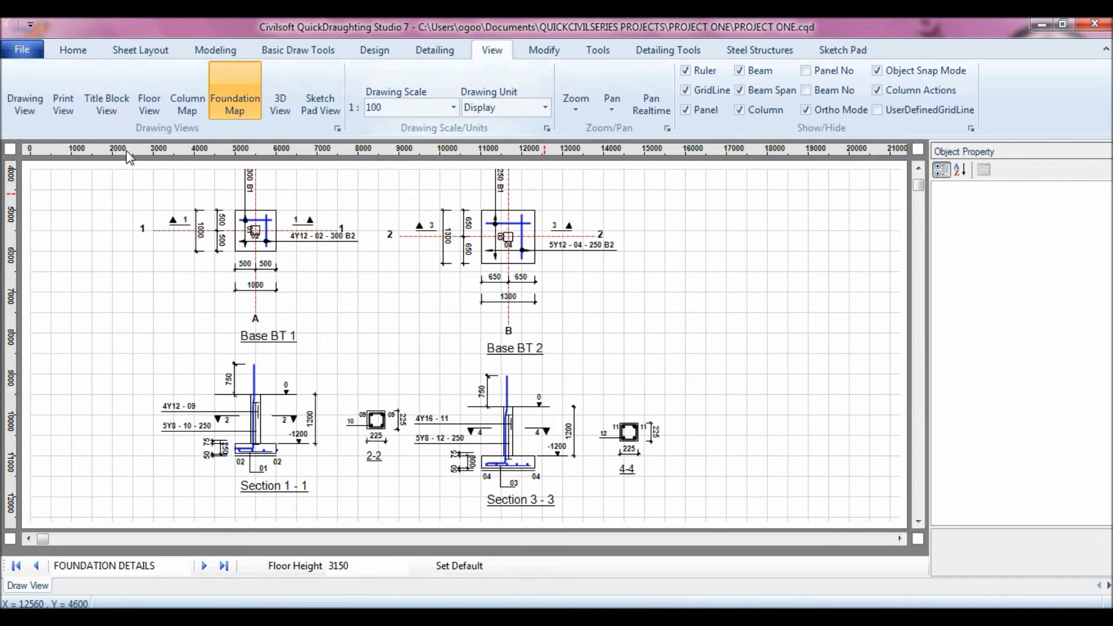
Step: Show the Ground Floor Floor View with all six slab panels visible
click(150, 110)
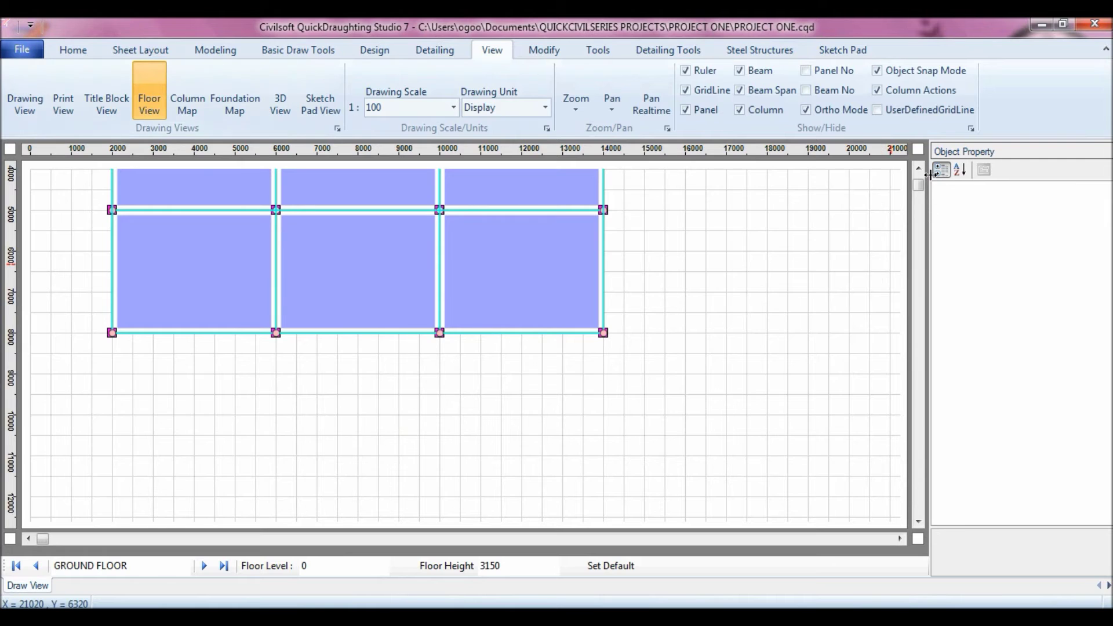
scroll(923, 168, up, 3)
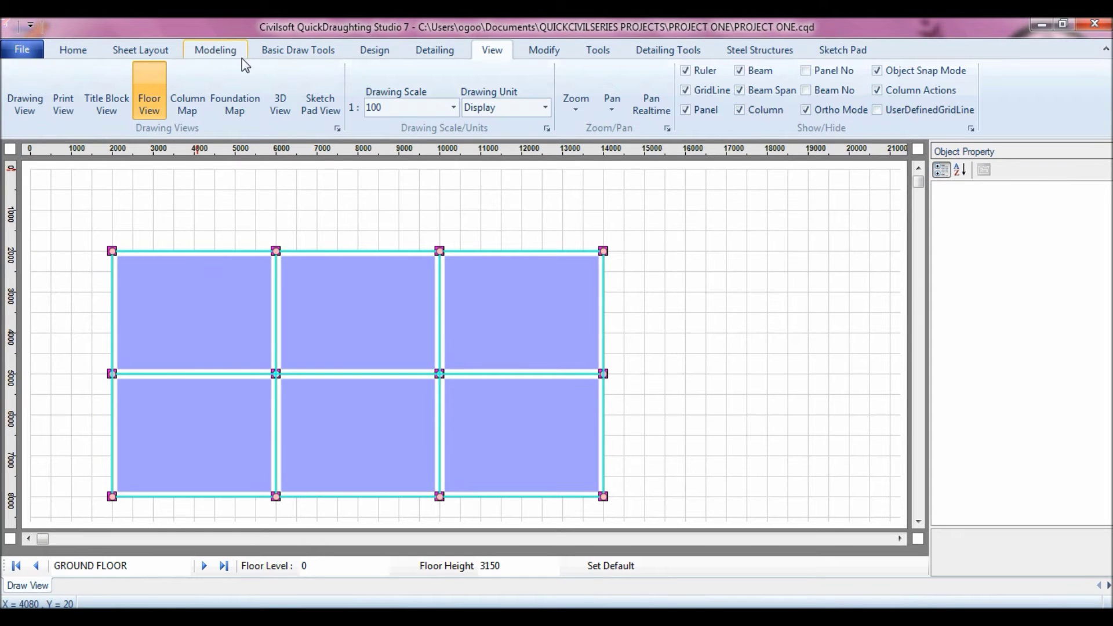
Step: Generate the Foundation Layout page and review the footings on grids A–D and 1–3
click(436, 49)
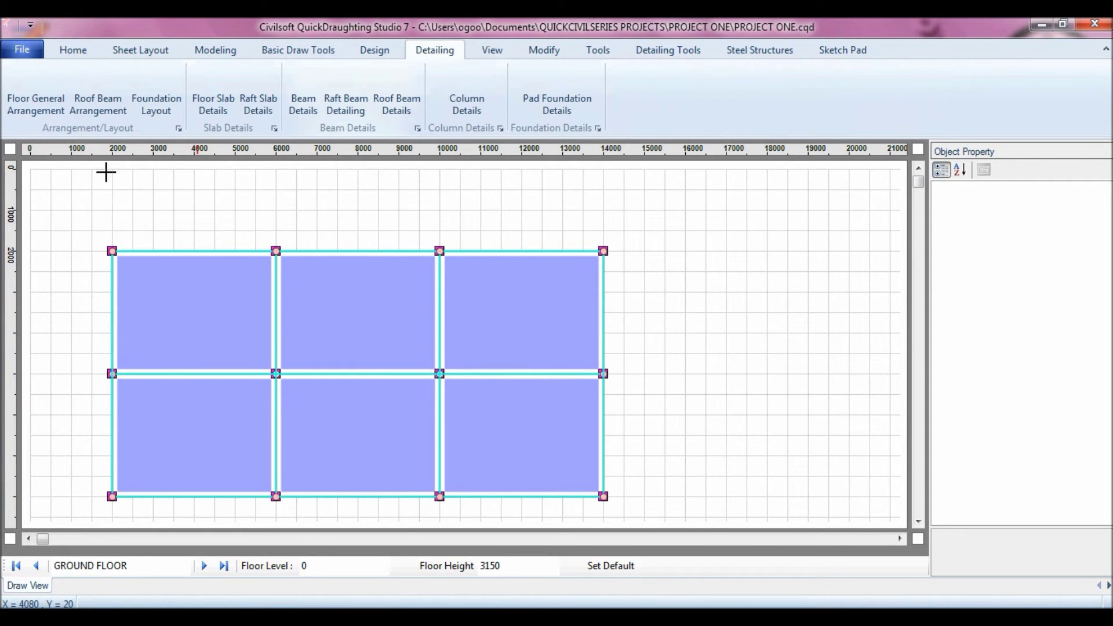
click(158, 110)
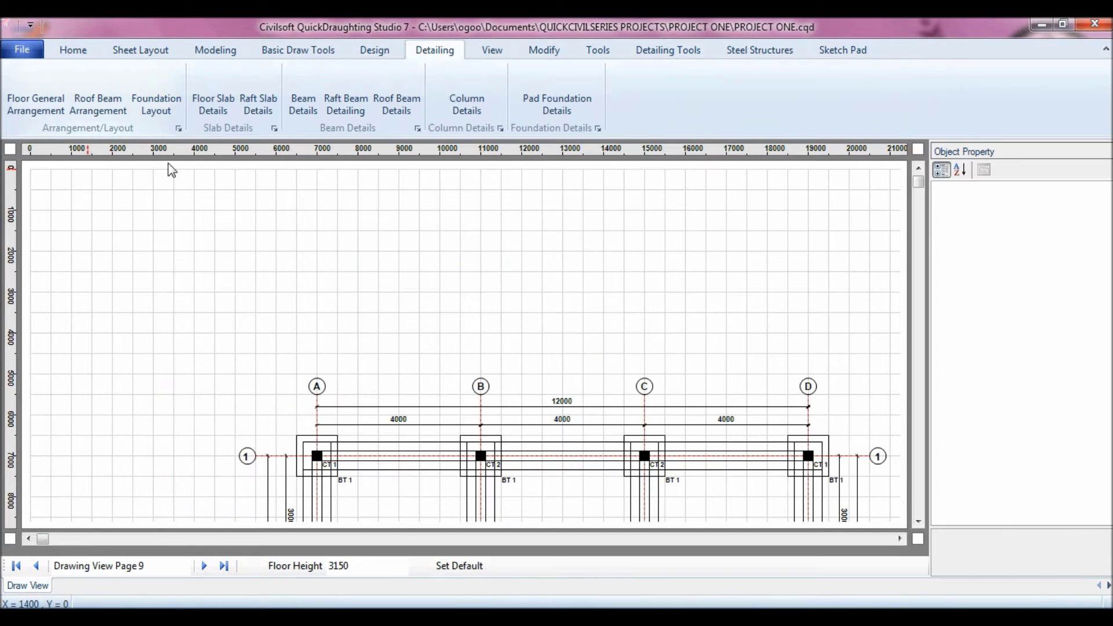
click(918, 521)
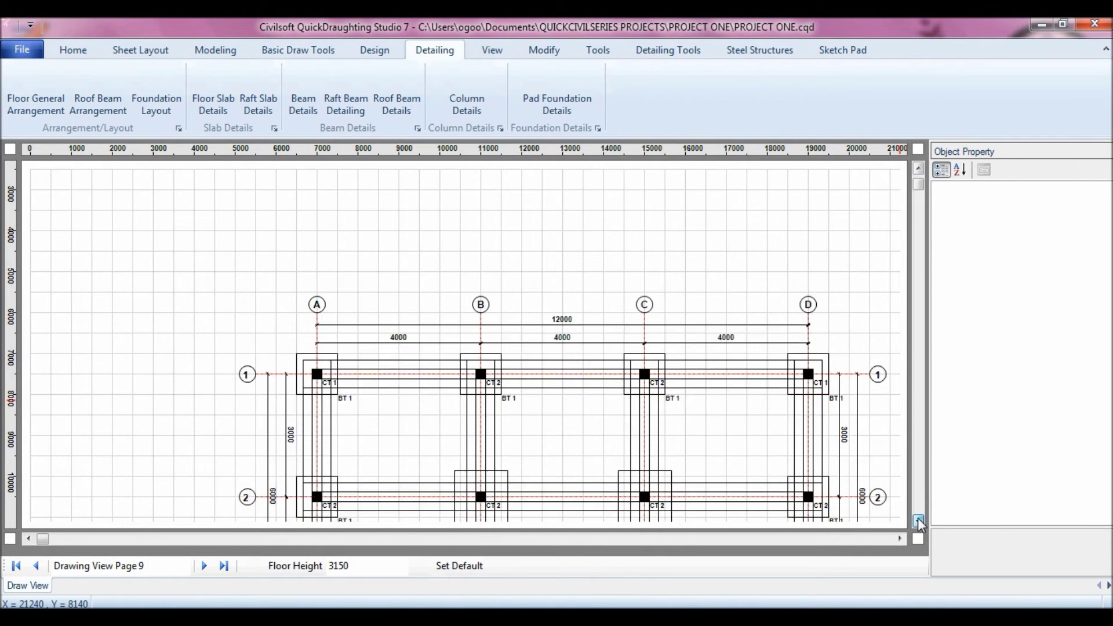
click(919, 521)
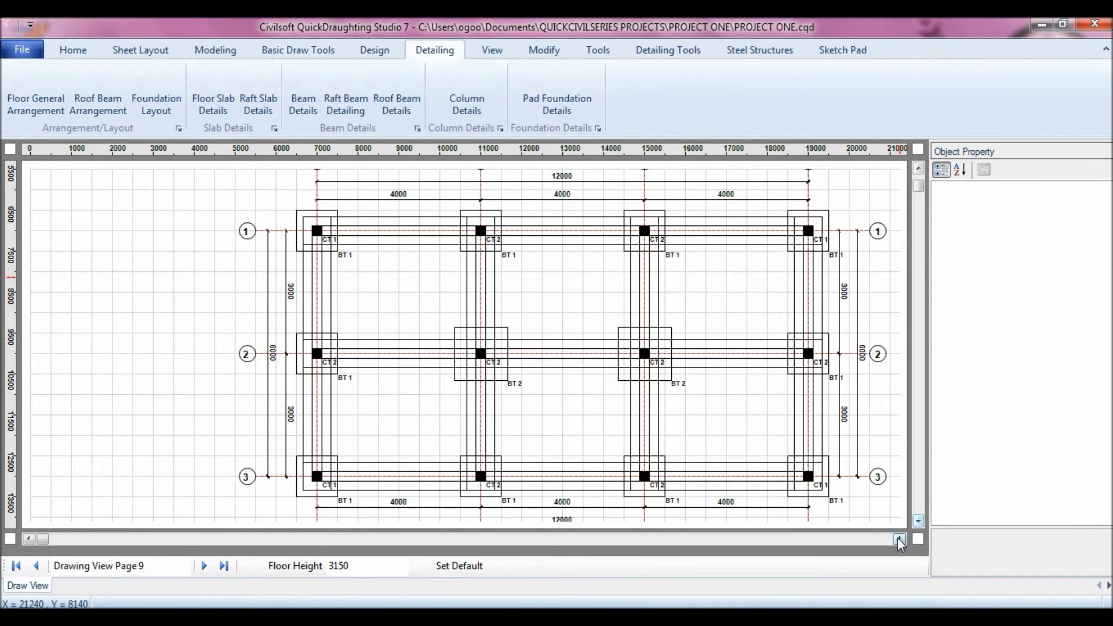
click(899, 538)
click(898, 539)
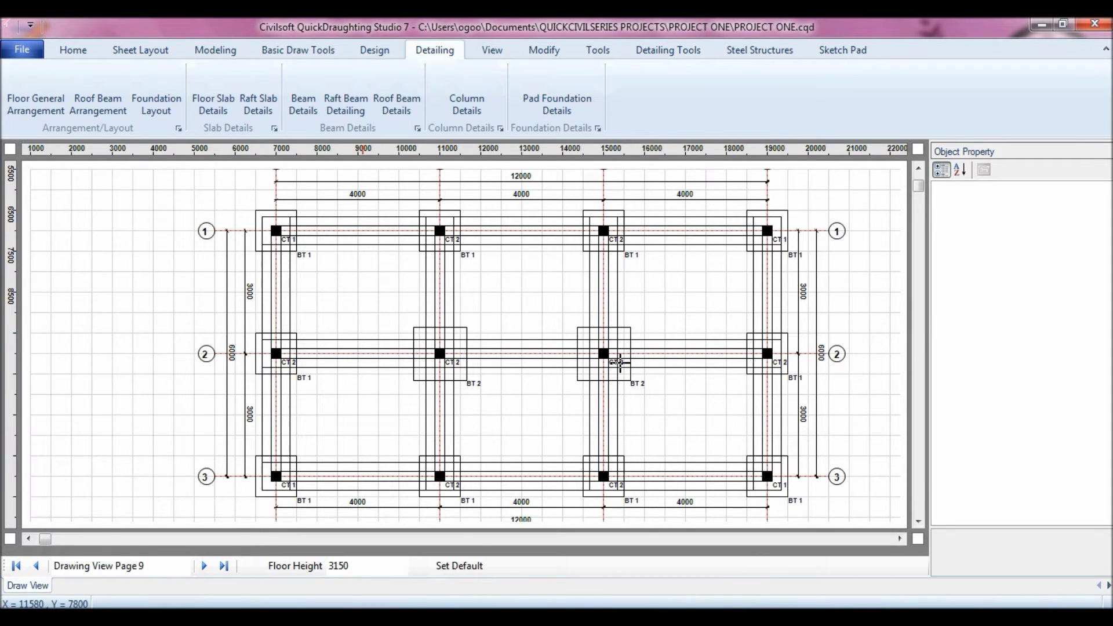
click(919, 168)
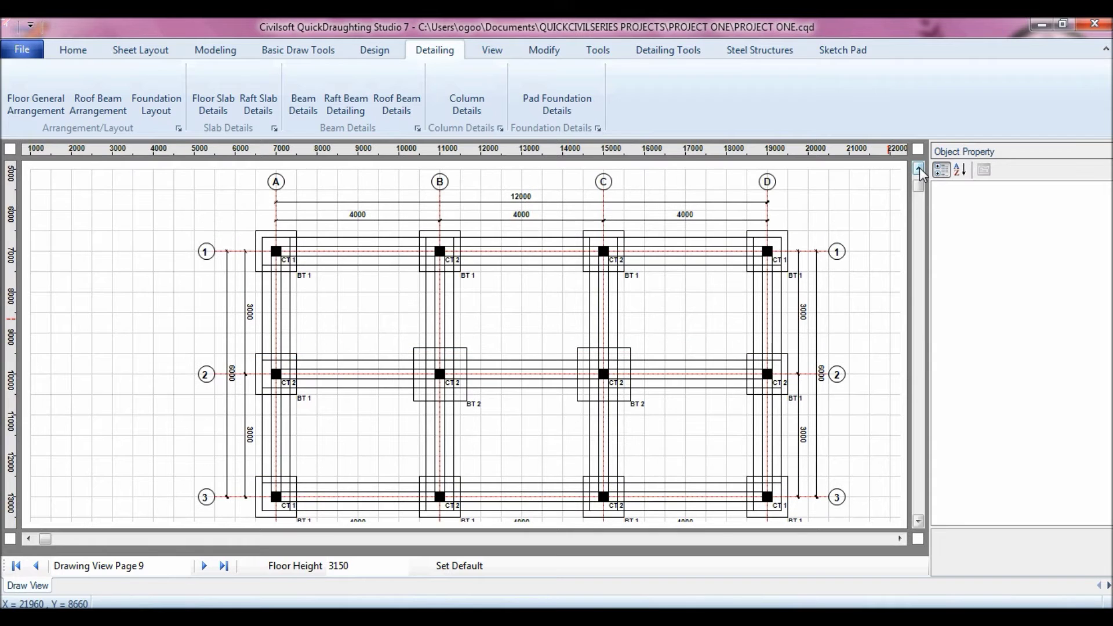
click(919, 521)
click(919, 521)
click(920, 521)
click(919, 521)
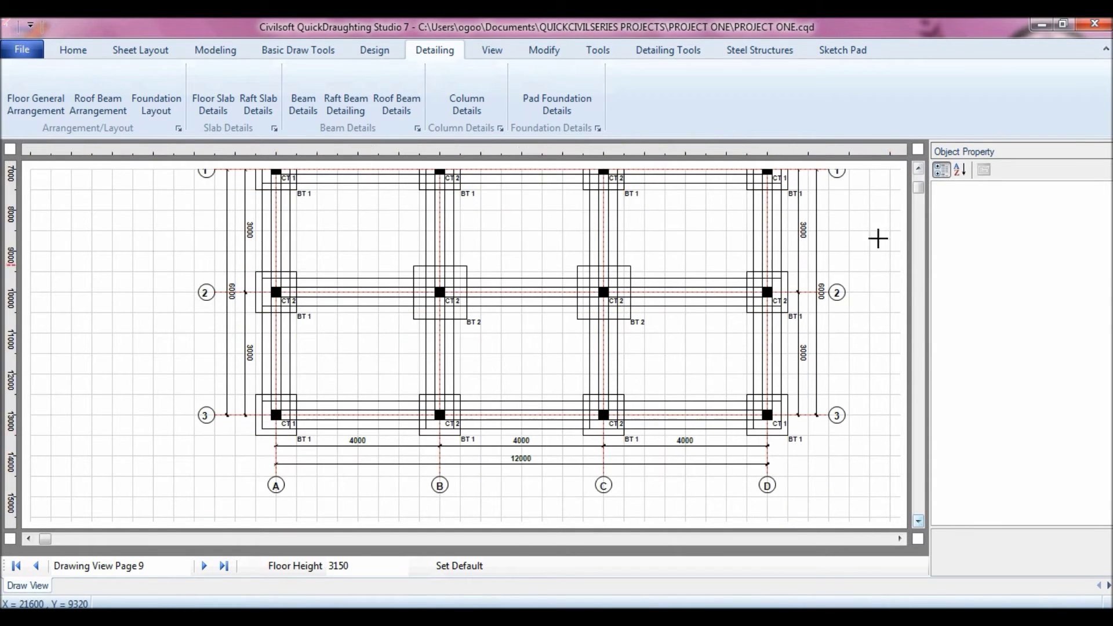
click(918, 168)
click(918, 168)
click(917, 168)
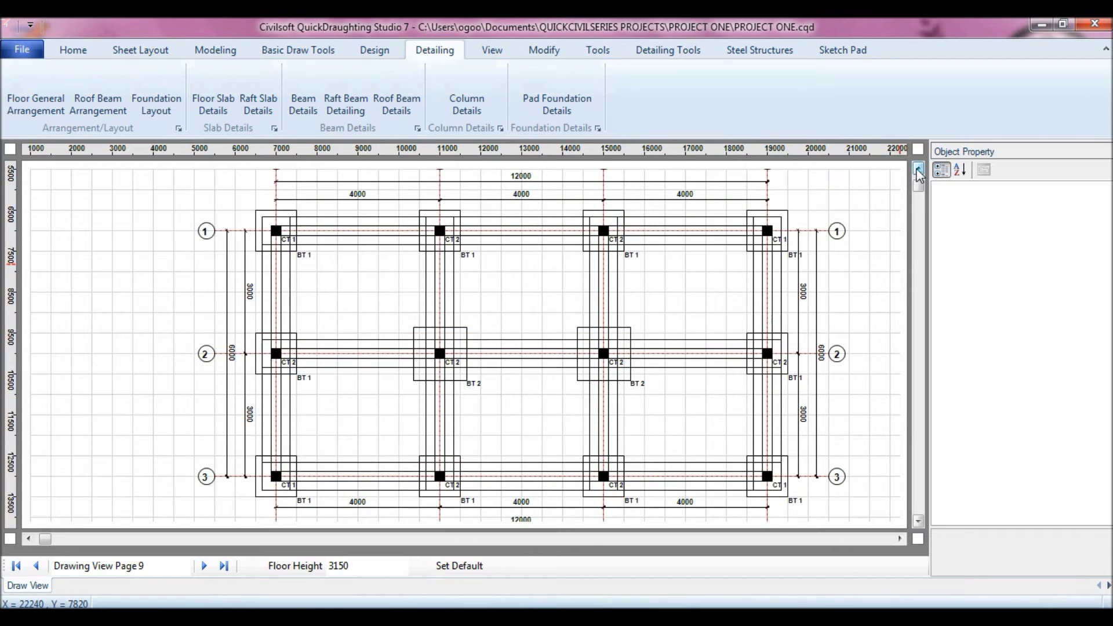
Step: Rename 'Drawing View Page 9' to 'FOUNDATION LAYOUT' and return to the previous page
click(155, 563)
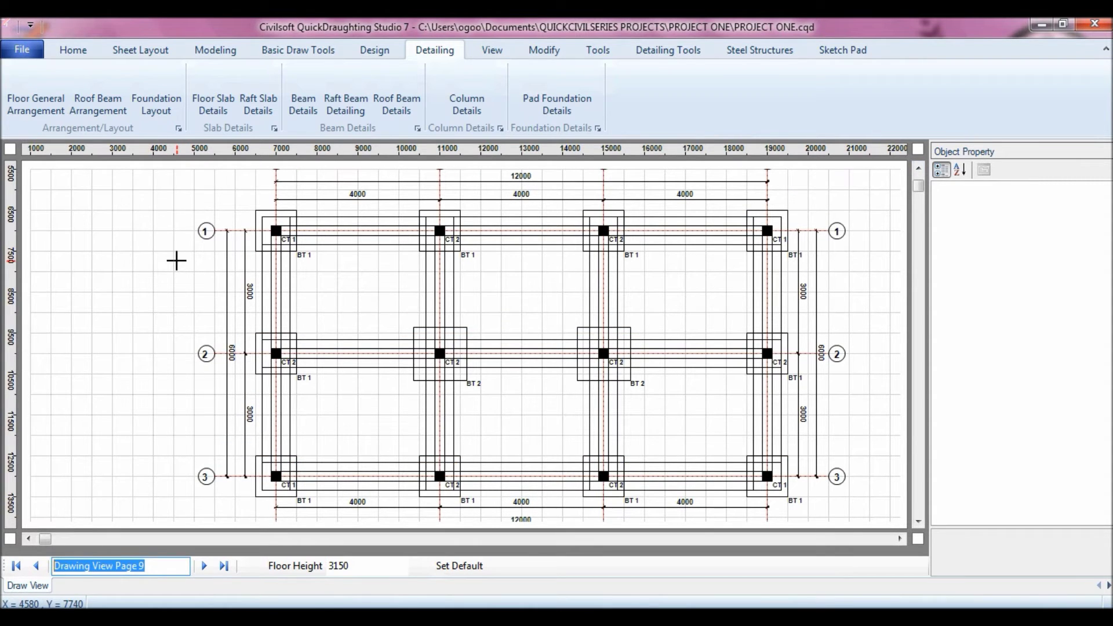
text(FOUNDATION LAYOUT)
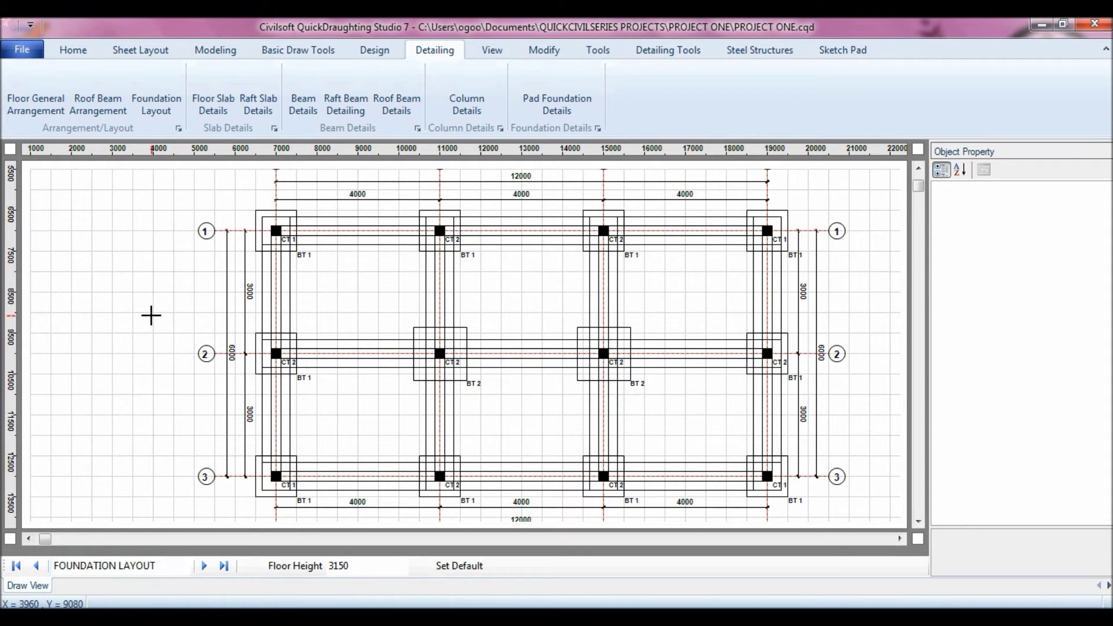
click(36, 566)
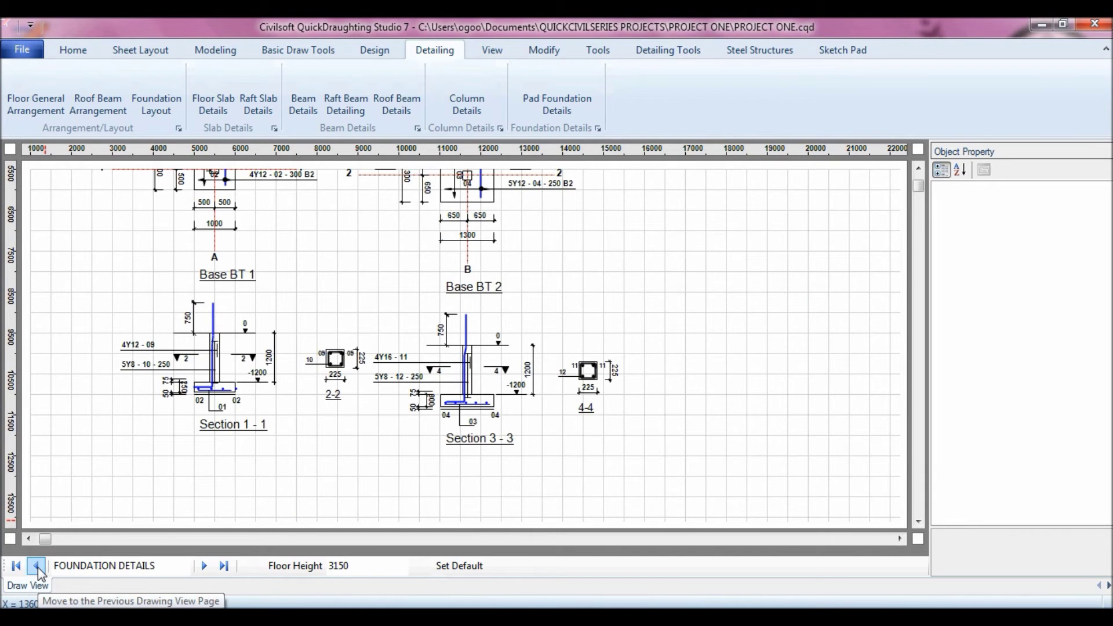
Step: Page back past the beam and column pages to Drawing View Page 3's slab rebar plan
click(36, 567)
click(38, 566)
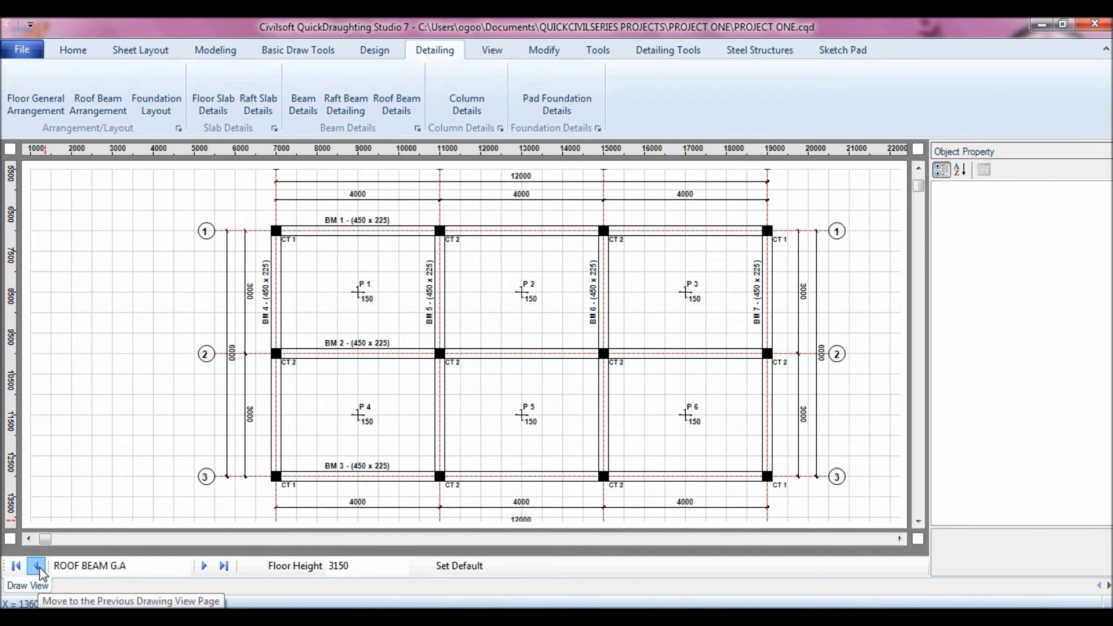
click(37, 566)
click(38, 566)
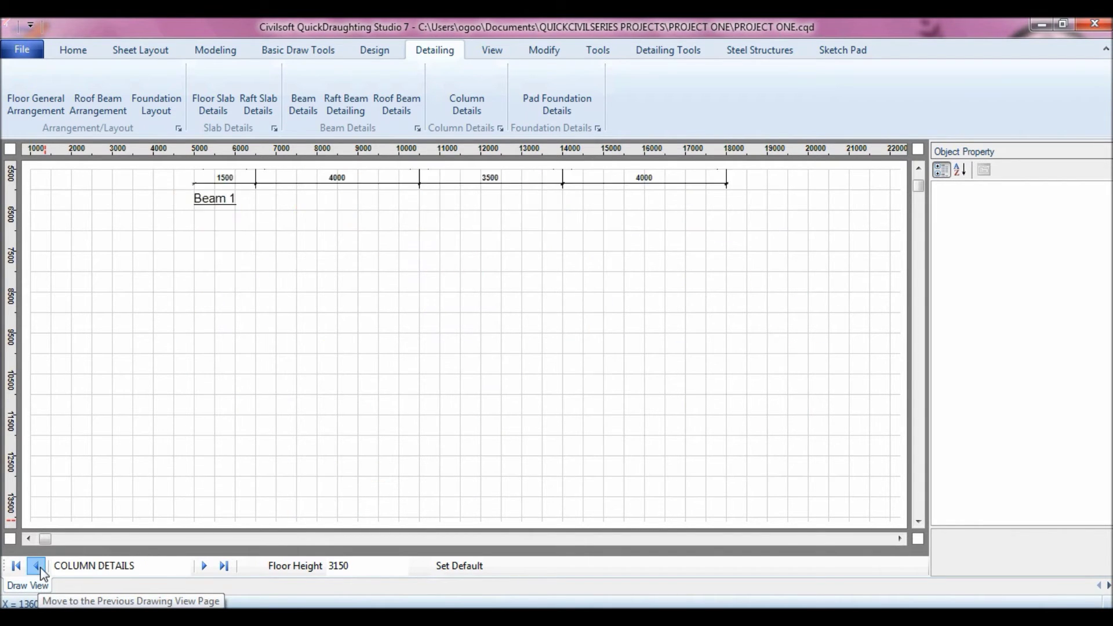
click(918, 169)
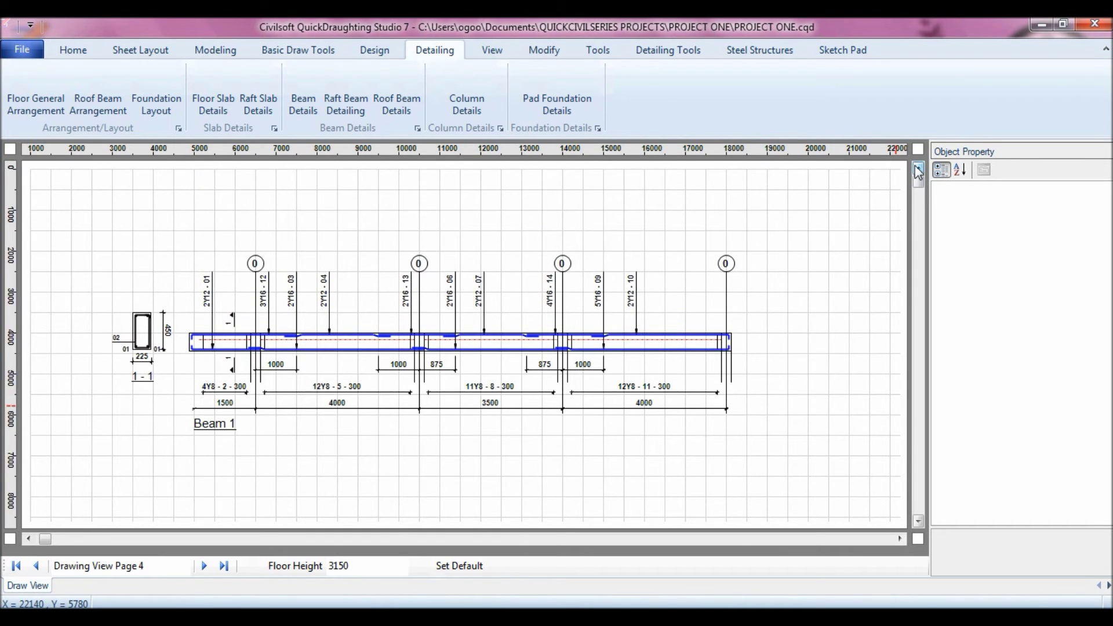
click(36, 566)
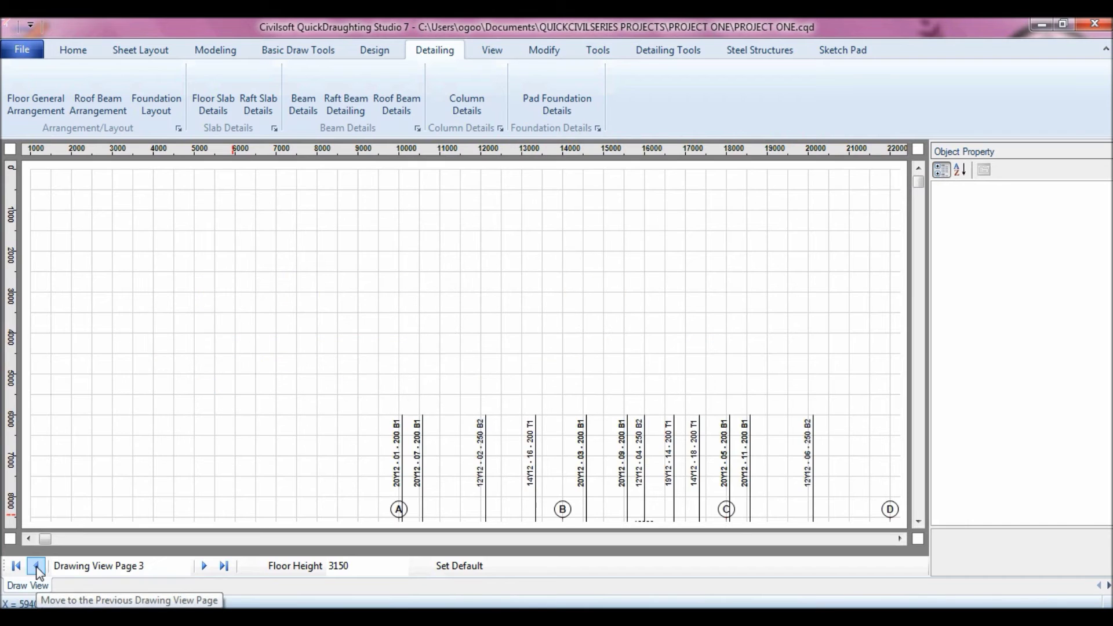
click(920, 521)
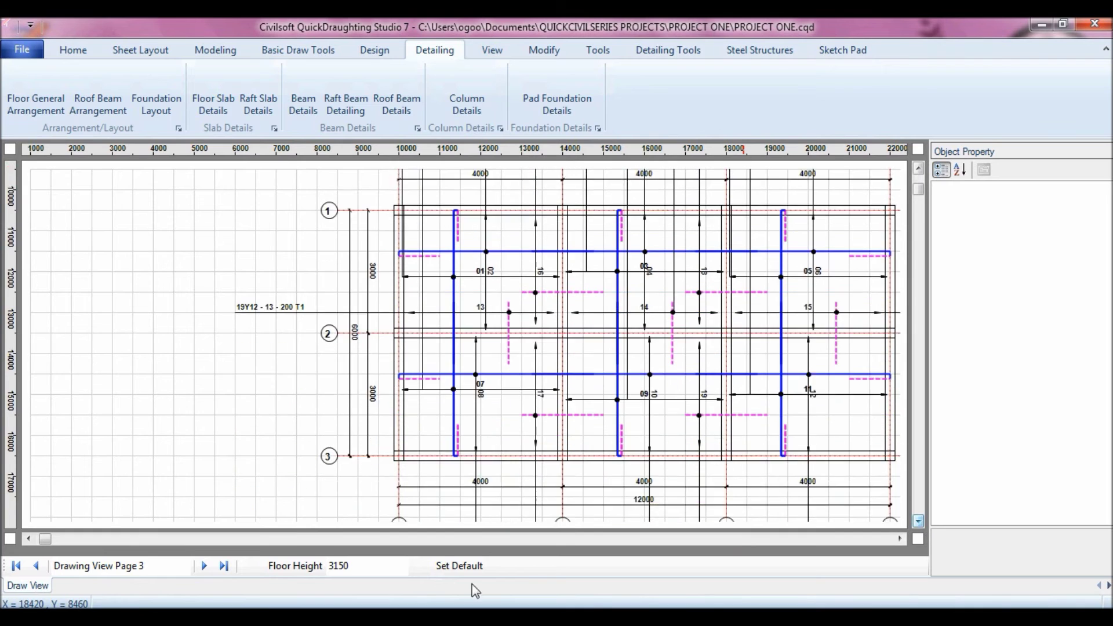
Step: Copy the slab page name FIRST FLOOR SLAB DETAILS 1
click(172, 566)
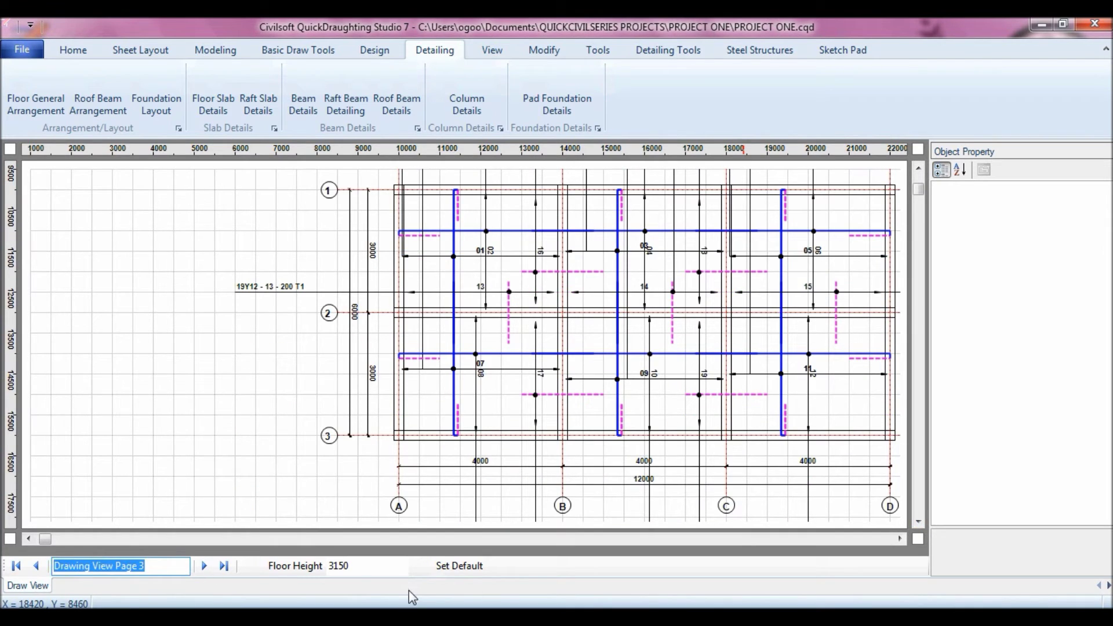
text(FO)
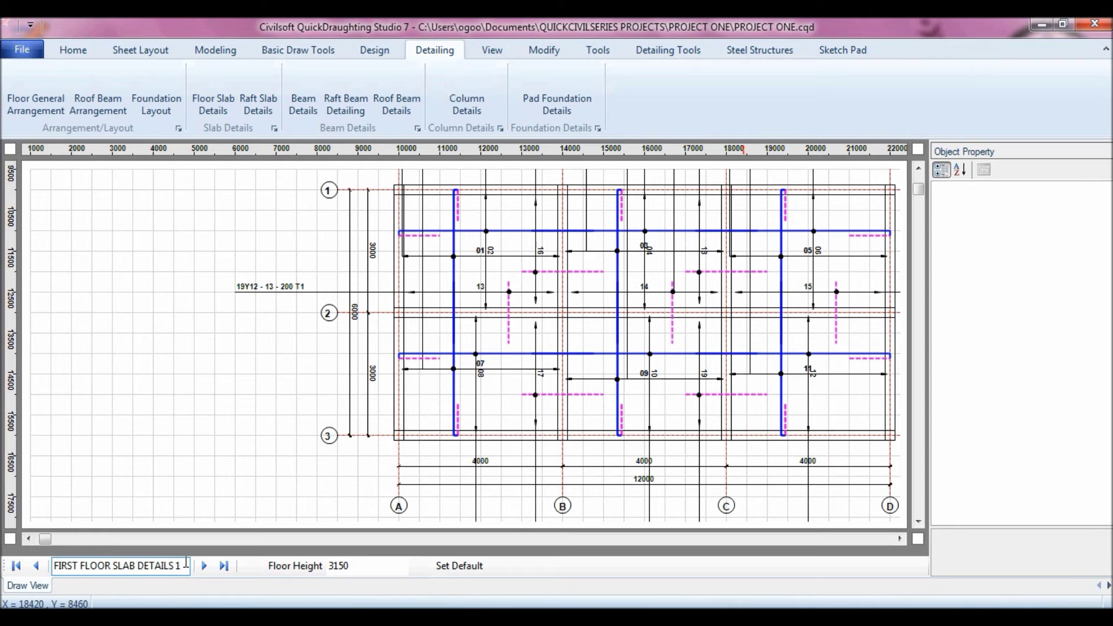
drag(186, 563, 33, 561)
right_click(63, 564)
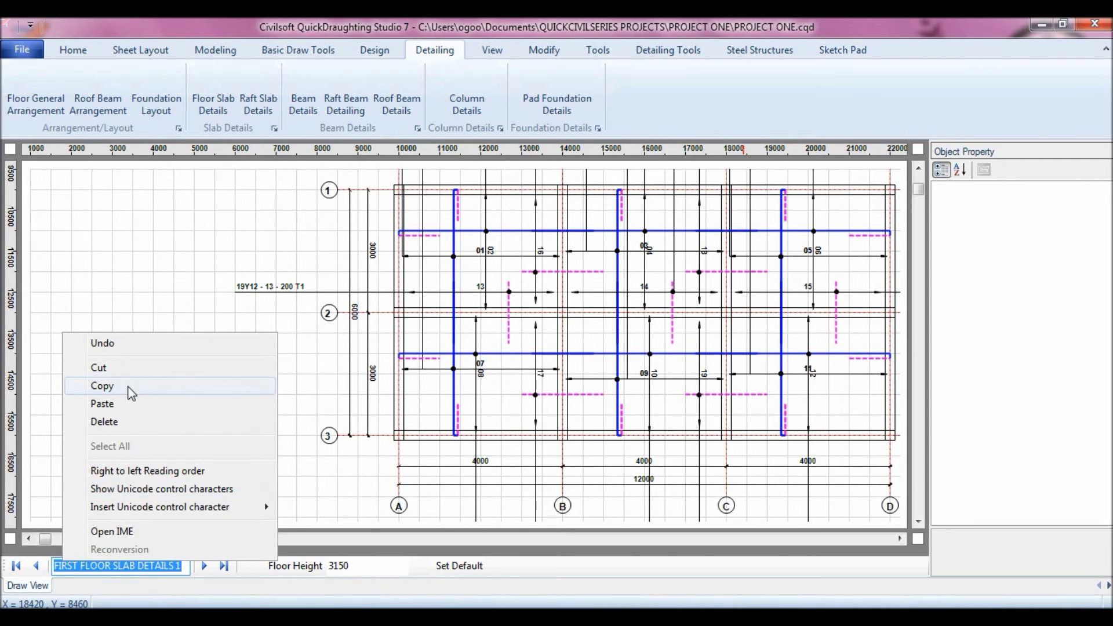
click(130, 390)
Step: Paste the copied name onto Drawing View Page 2, naming it FIRST FLOOR SLAB DETAILS 2
click(36, 566)
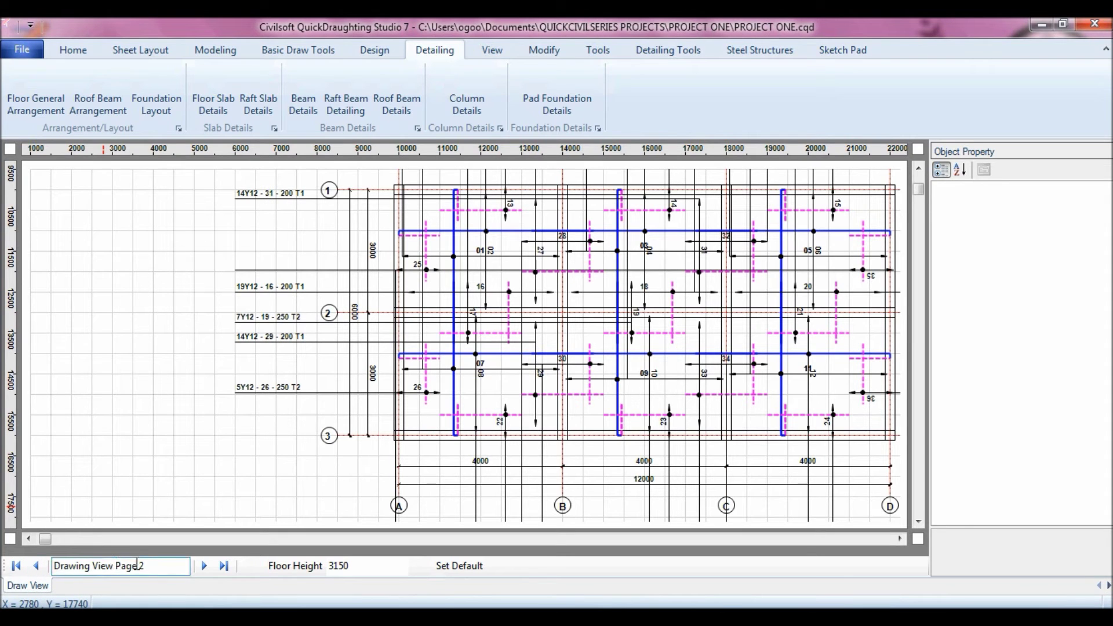
drag(152, 566, 54, 565)
right_click(77, 565)
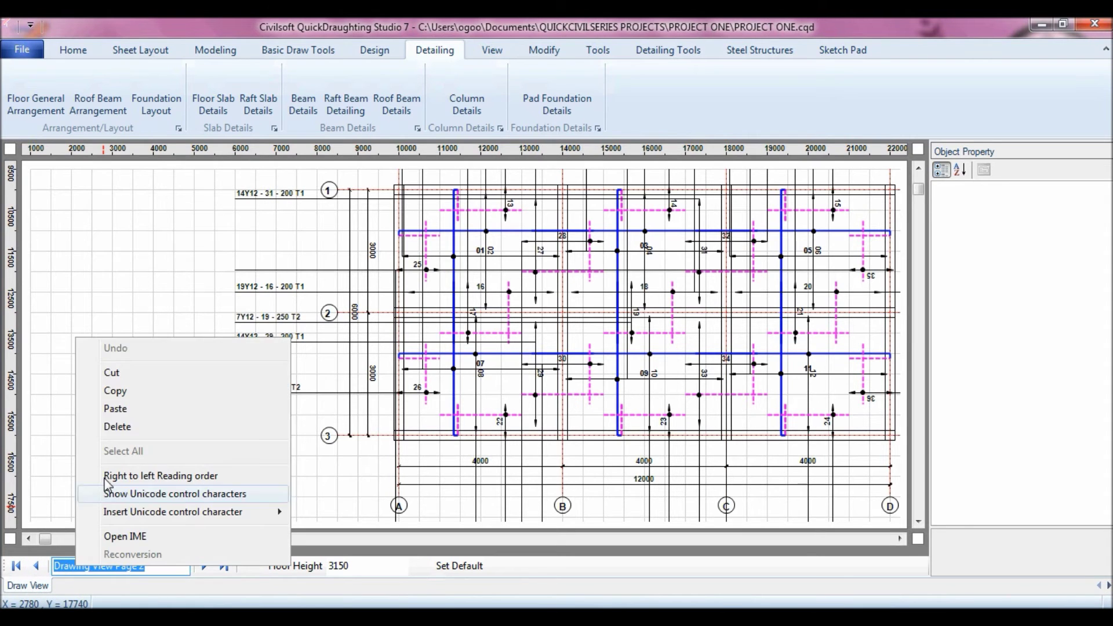
click(119, 409)
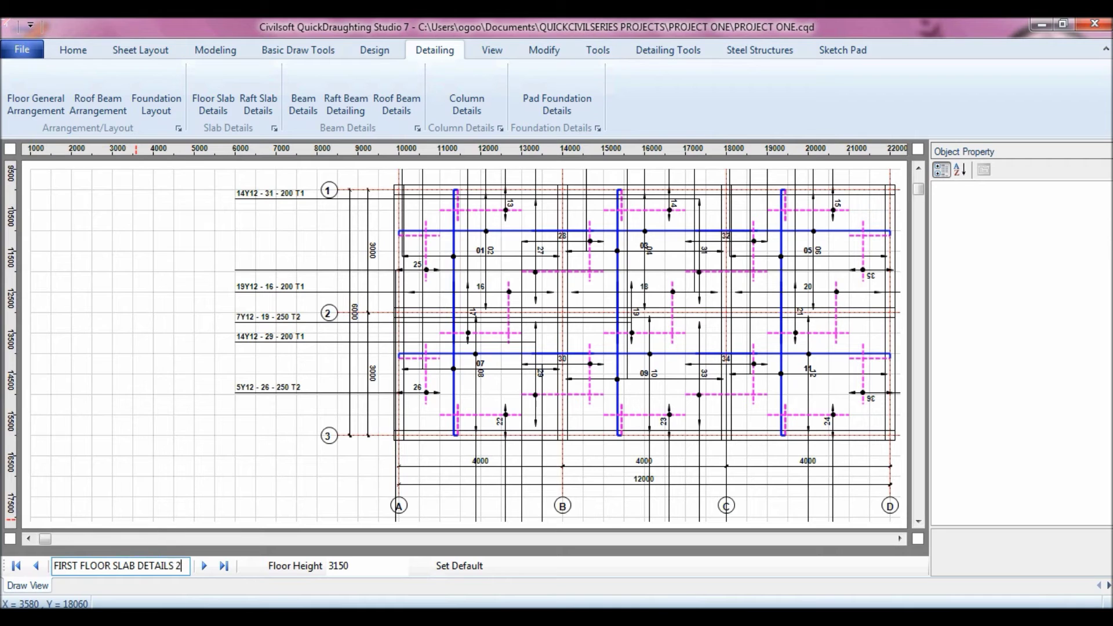
click(36, 566)
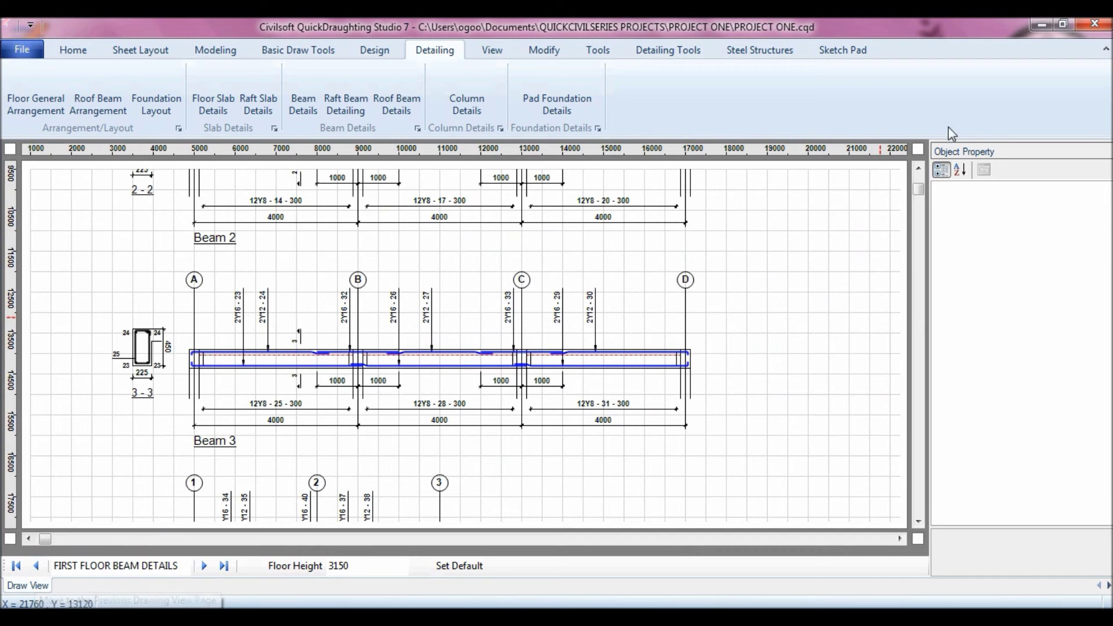
Step: Start an AutoCAD export of the FIRST FLOOR BEAM DETAILS page, then cancel it
click(918, 169)
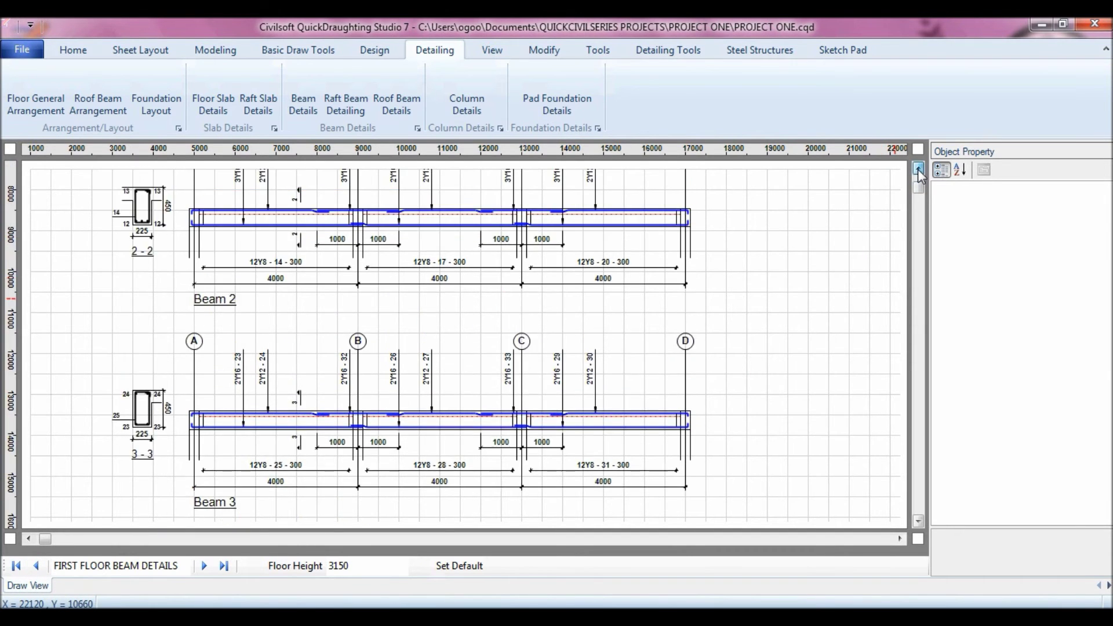
click(920, 173)
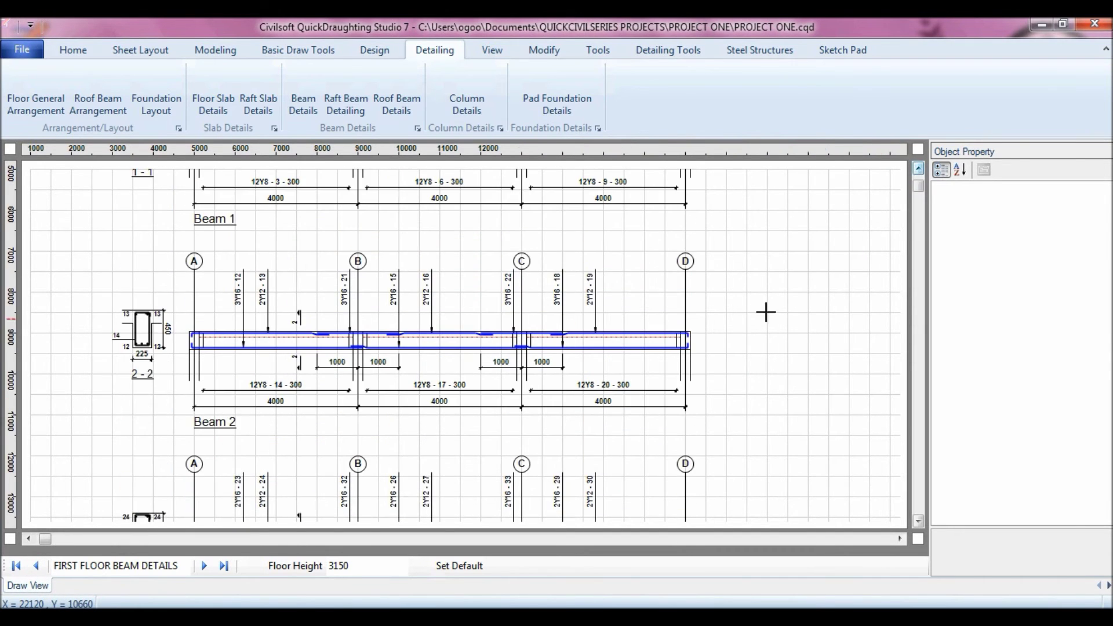
click(918, 170)
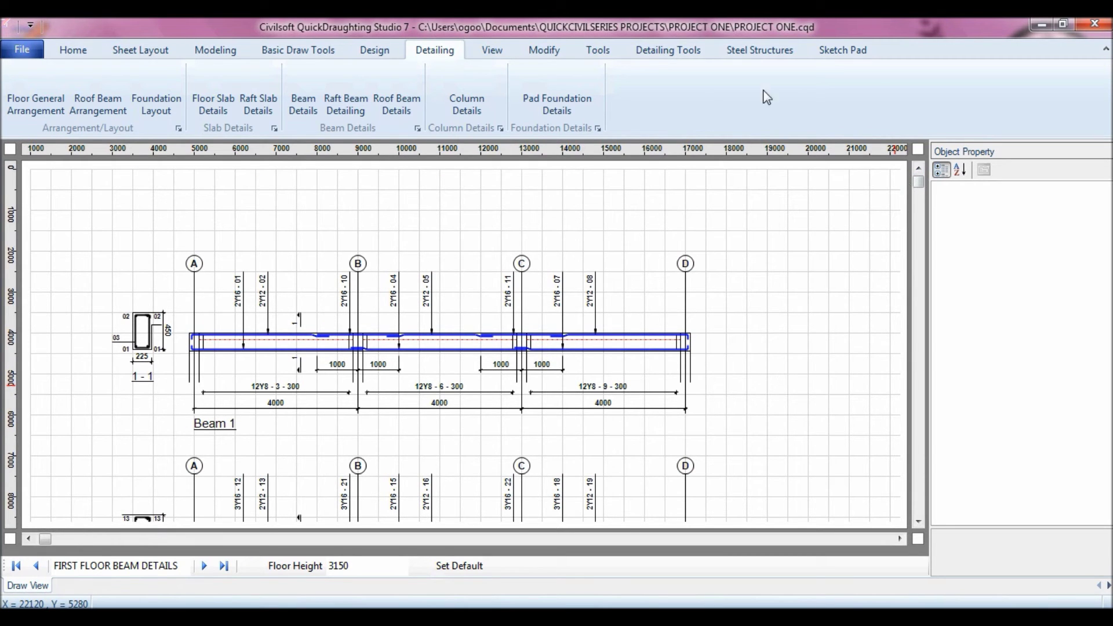
click(599, 53)
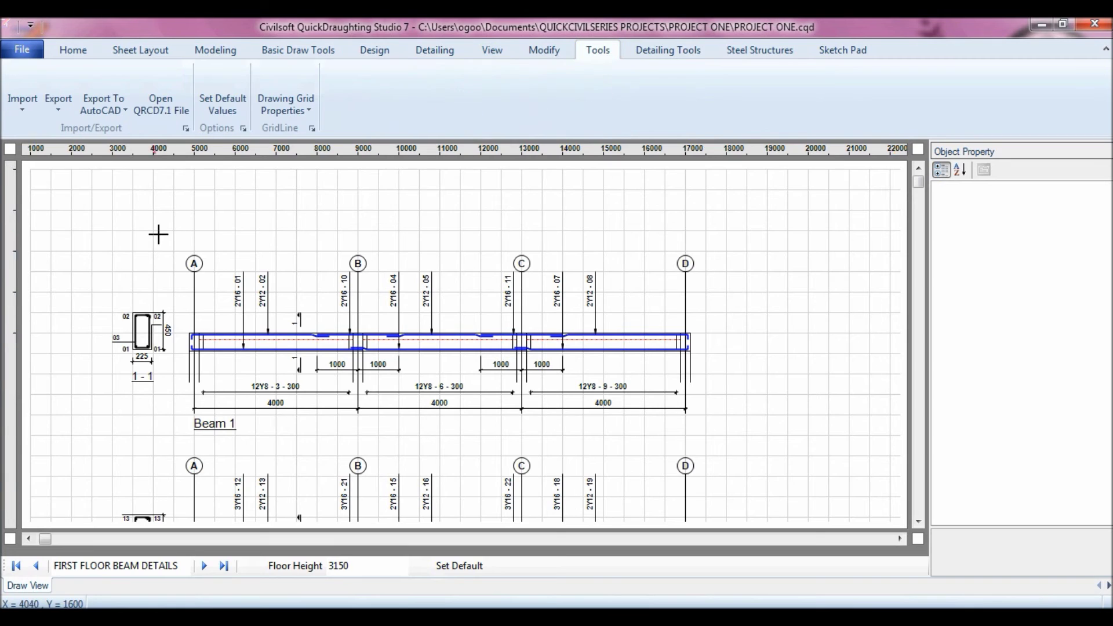
click(114, 109)
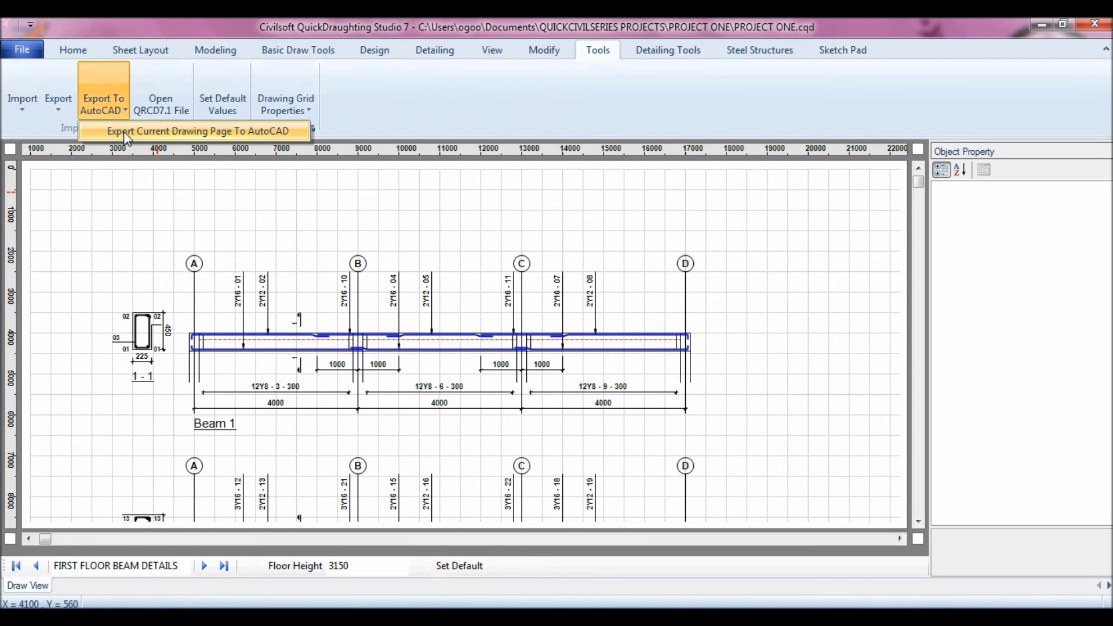
click(124, 132)
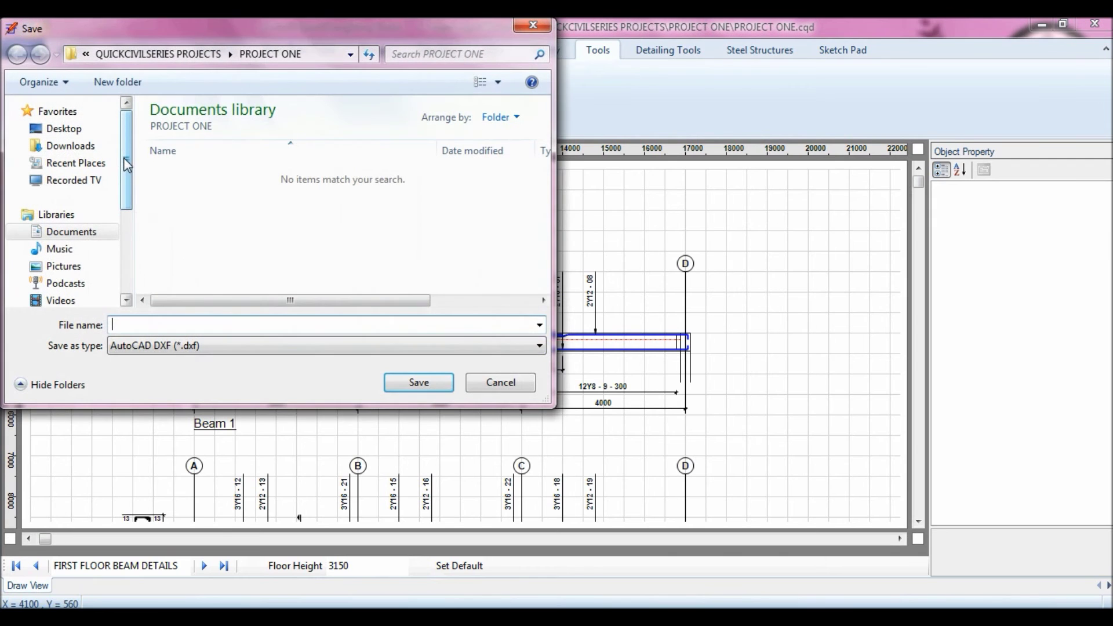
click(141, 329)
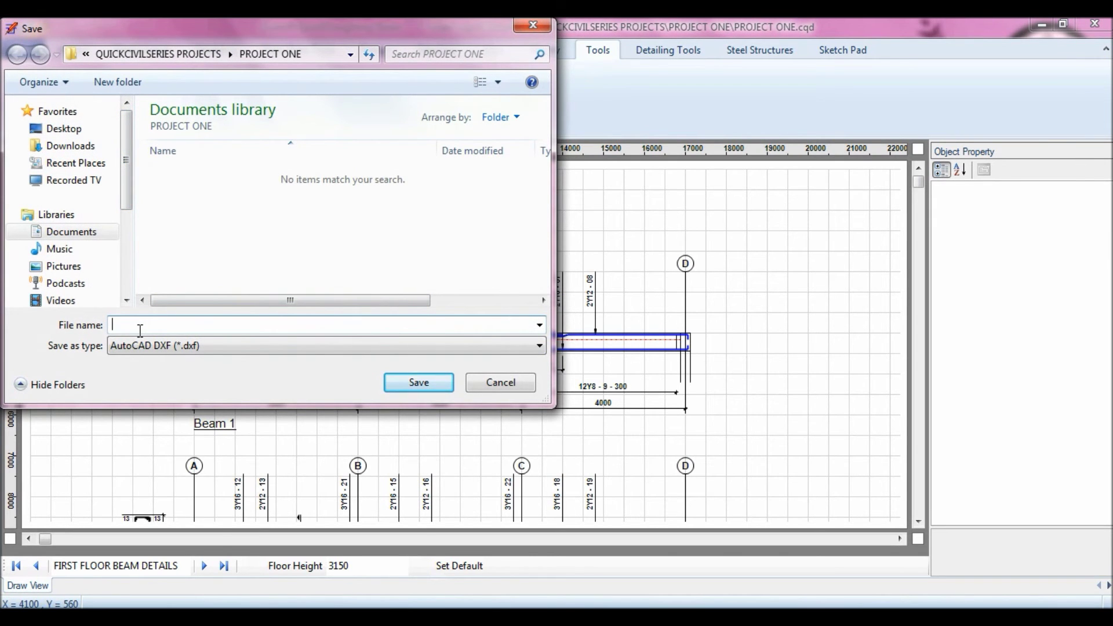
click(497, 385)
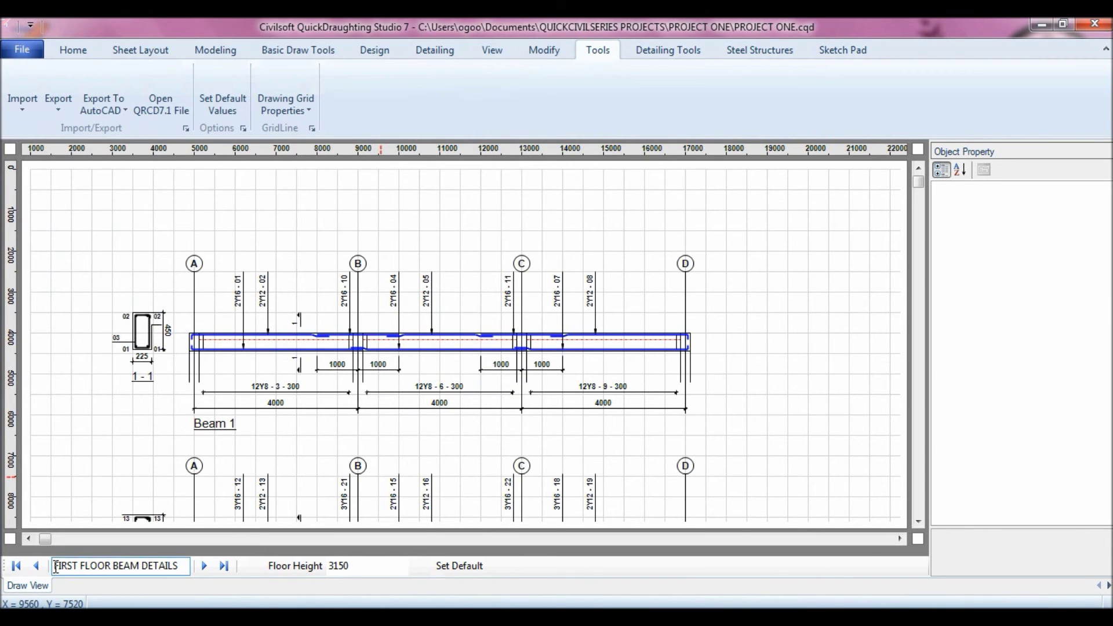
Step: Copy the page name and save the page as DXF file FIRST FLOOR BEAM DETAILS
drag(55, 567, 187, 566)
right_click(169, 566)
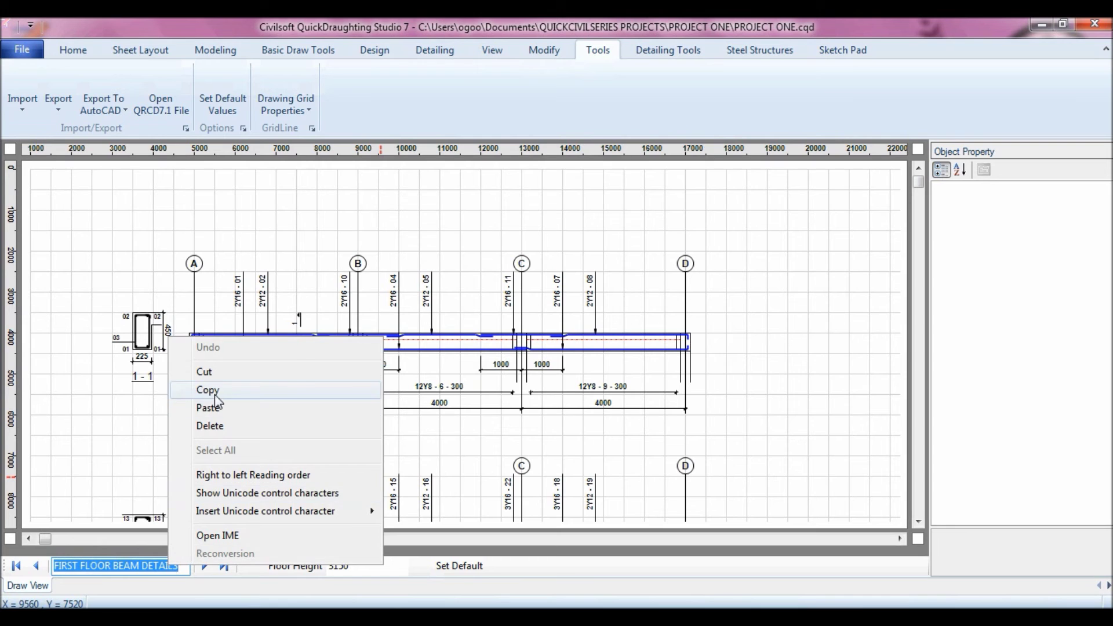
click(208, 390)
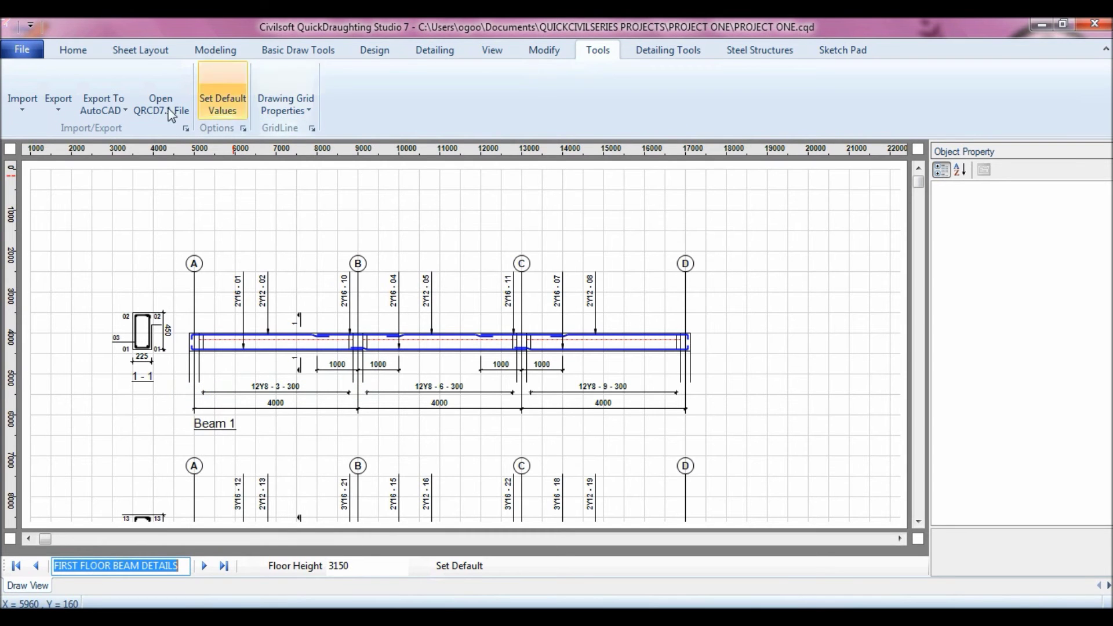
click(106, 110)
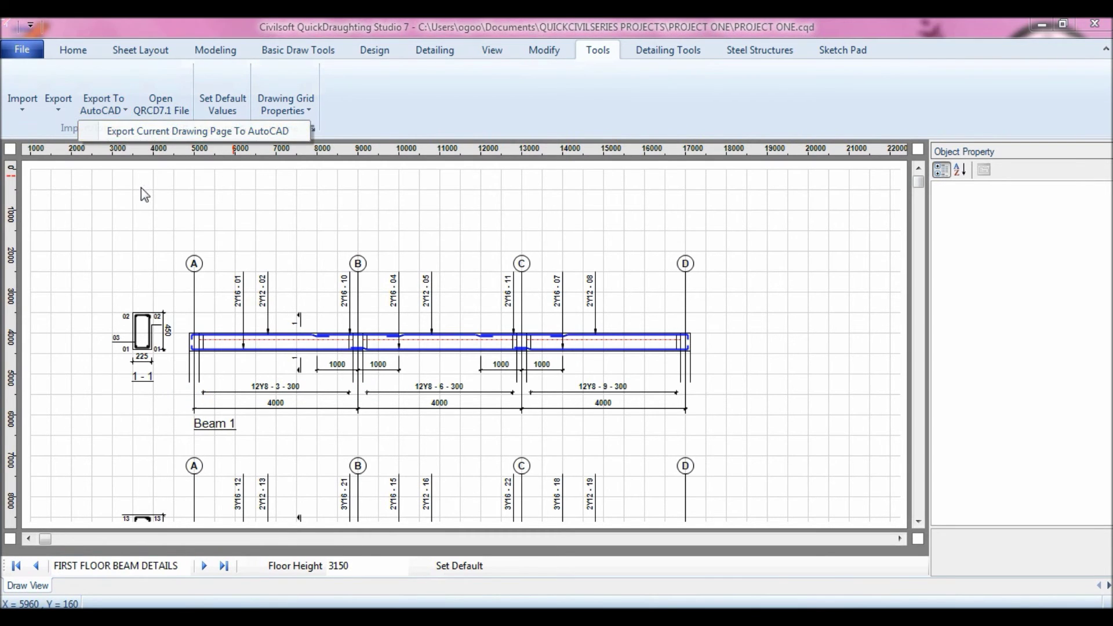
right_click(151, 326)
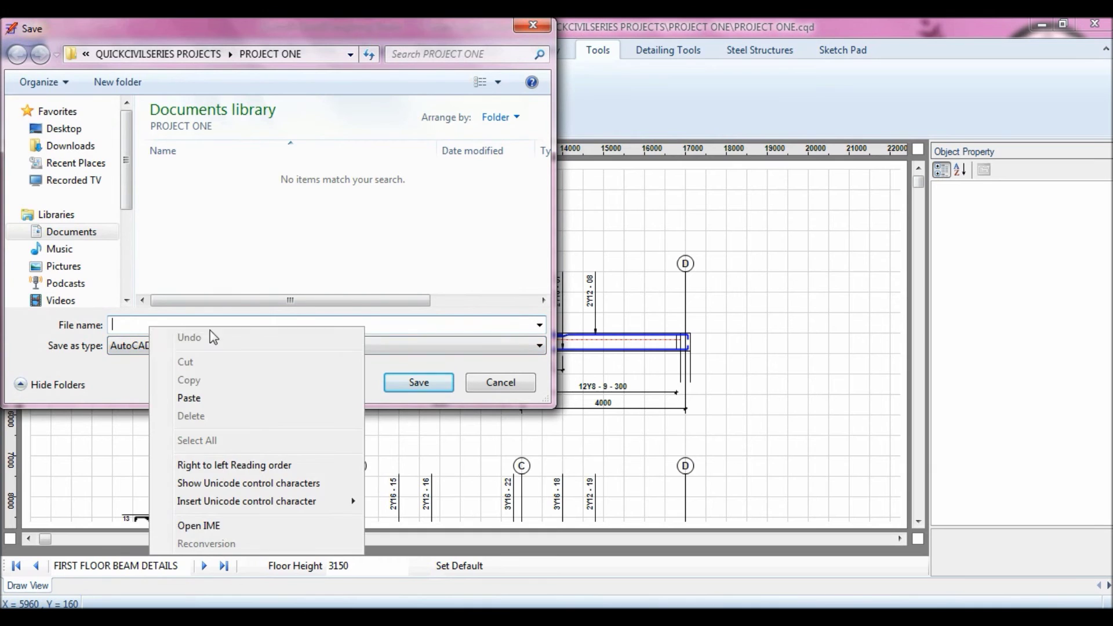
click(204, 399)
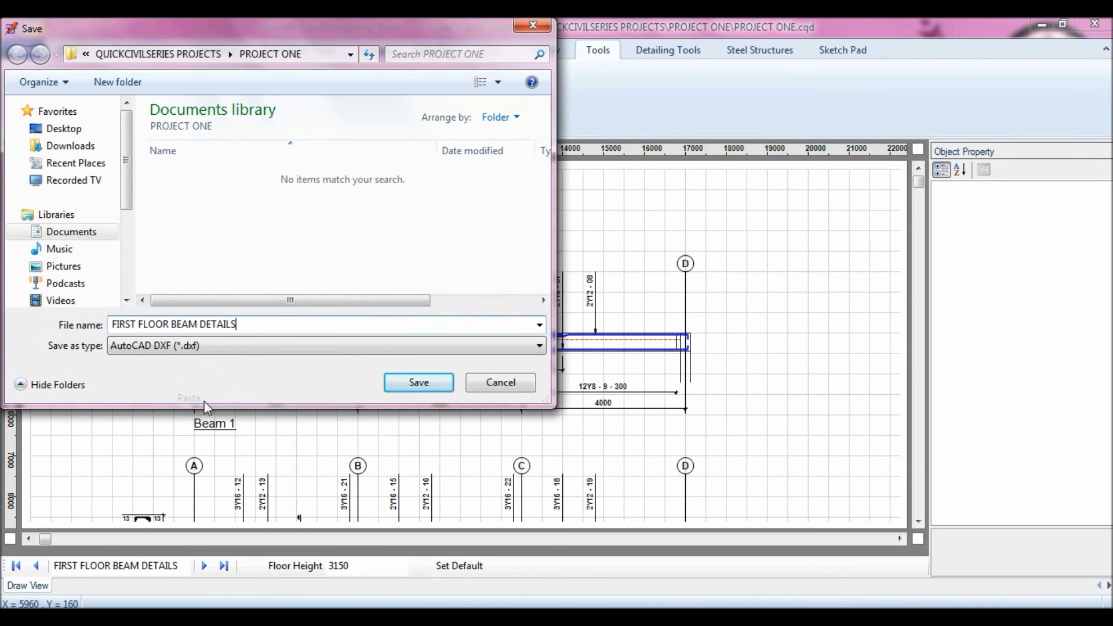
click(419, 385)
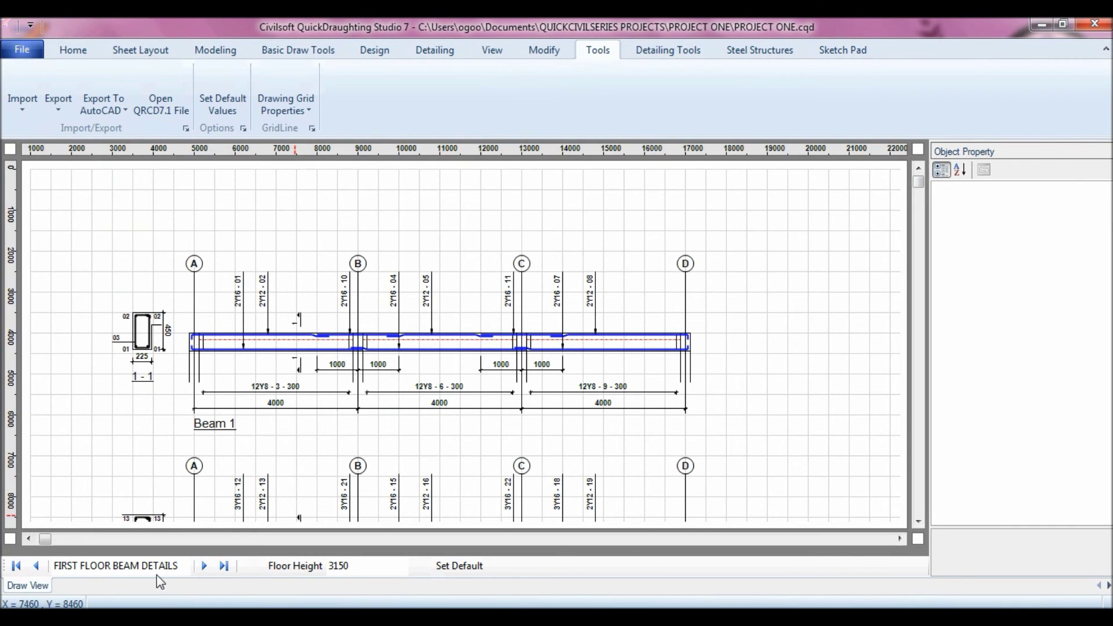
Step: Move to the FIRST FLOOR SLAB DETAILS 1 page and copy its name
click(203, 566)
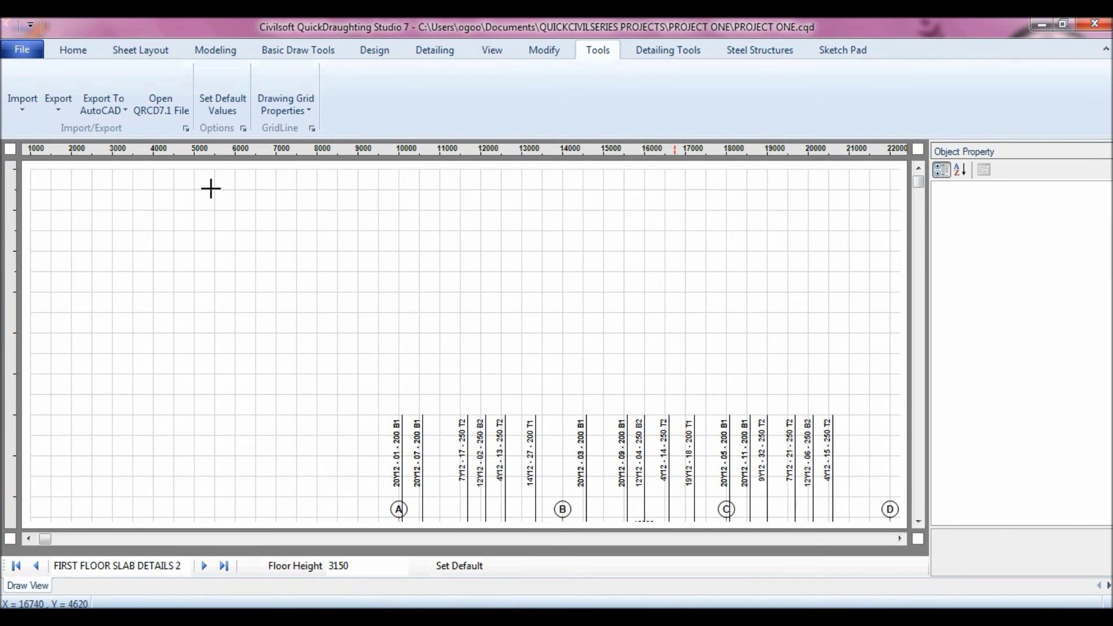
click(123, 111)
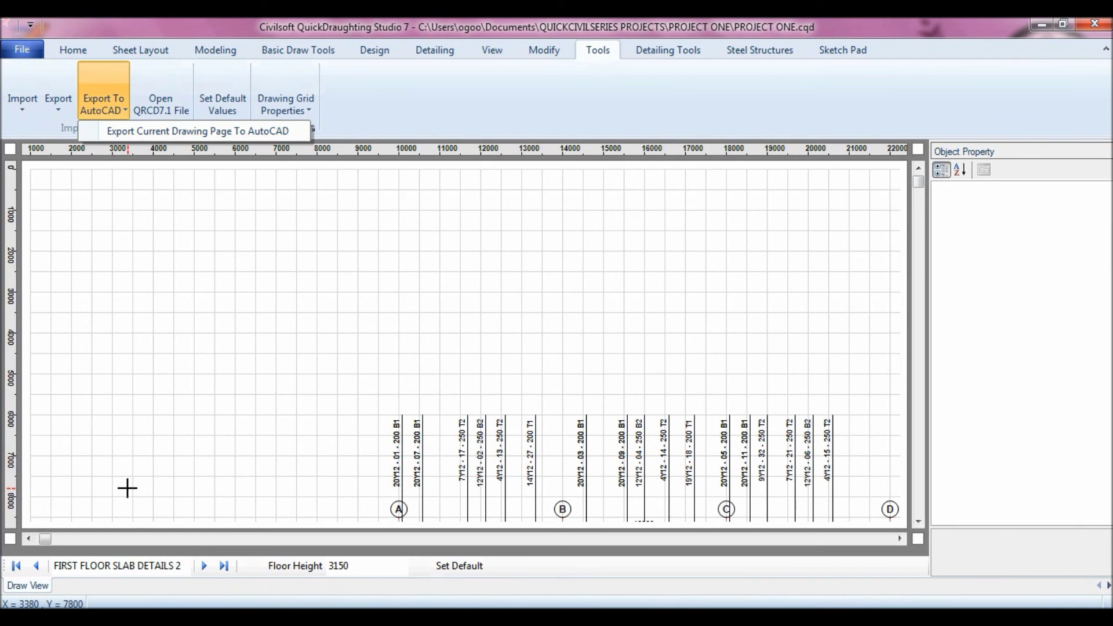
click(183, 565)
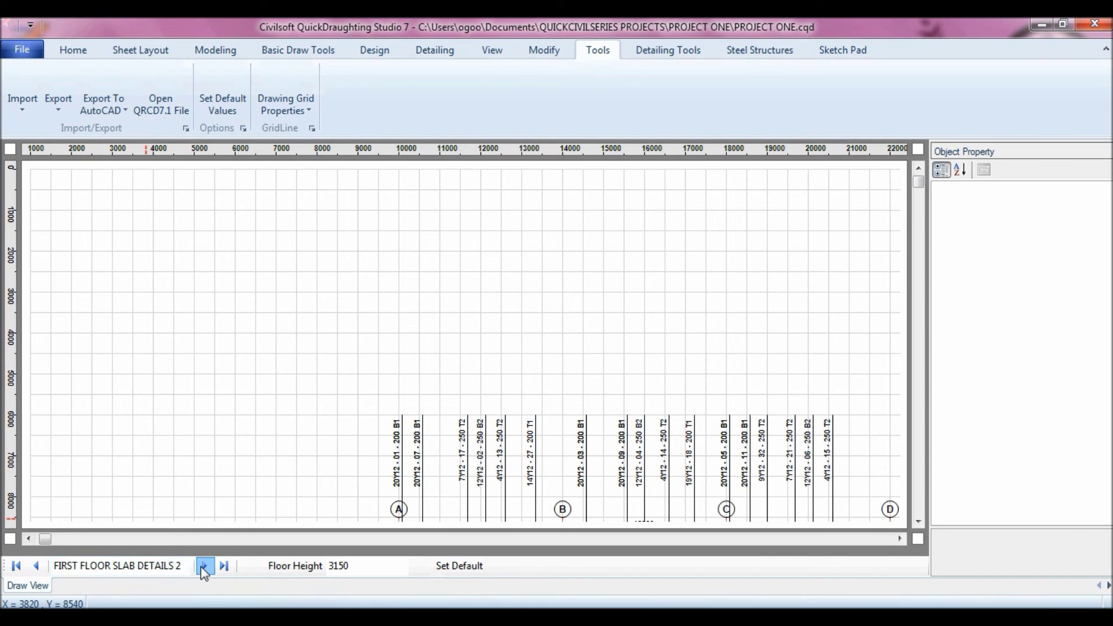
click(203, 566)
drag(184, 566, 4, 563)
right_click(70, 568)
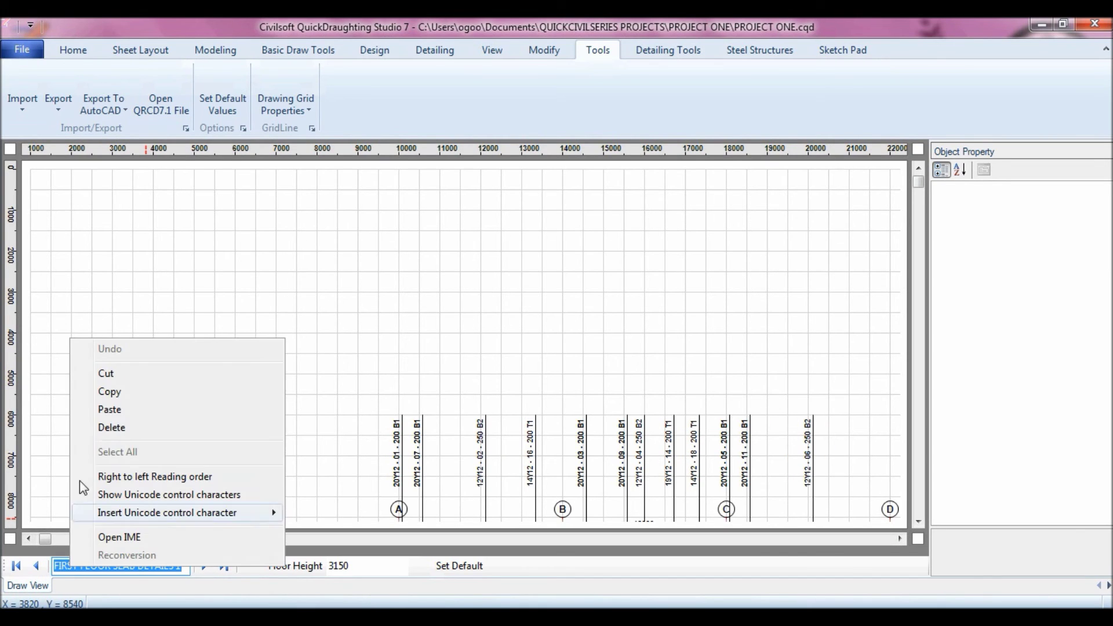
click(127, 391)
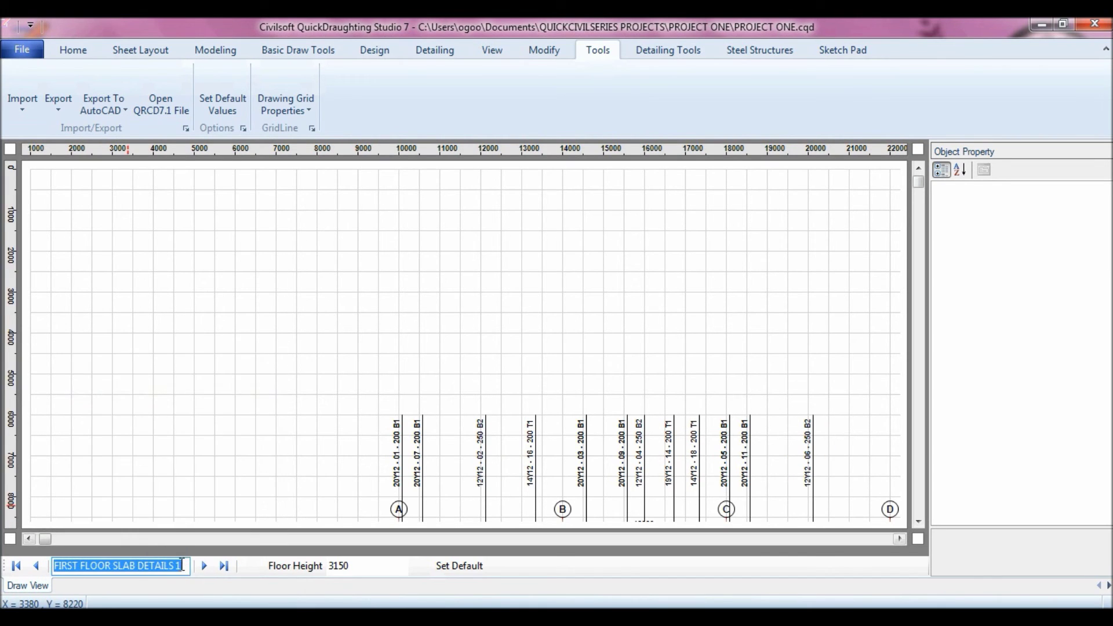
Step: Export the slab page to AutoCAD DXF as FIRST FLOOR SLAB DETAILS 1
click(116, 113)
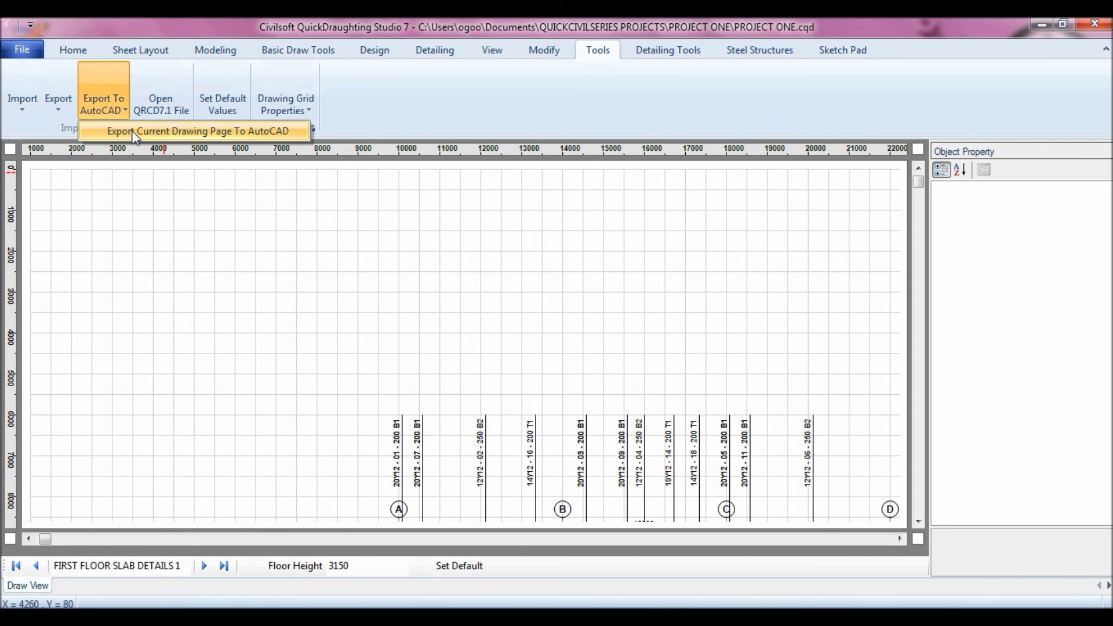
click(135, 130)
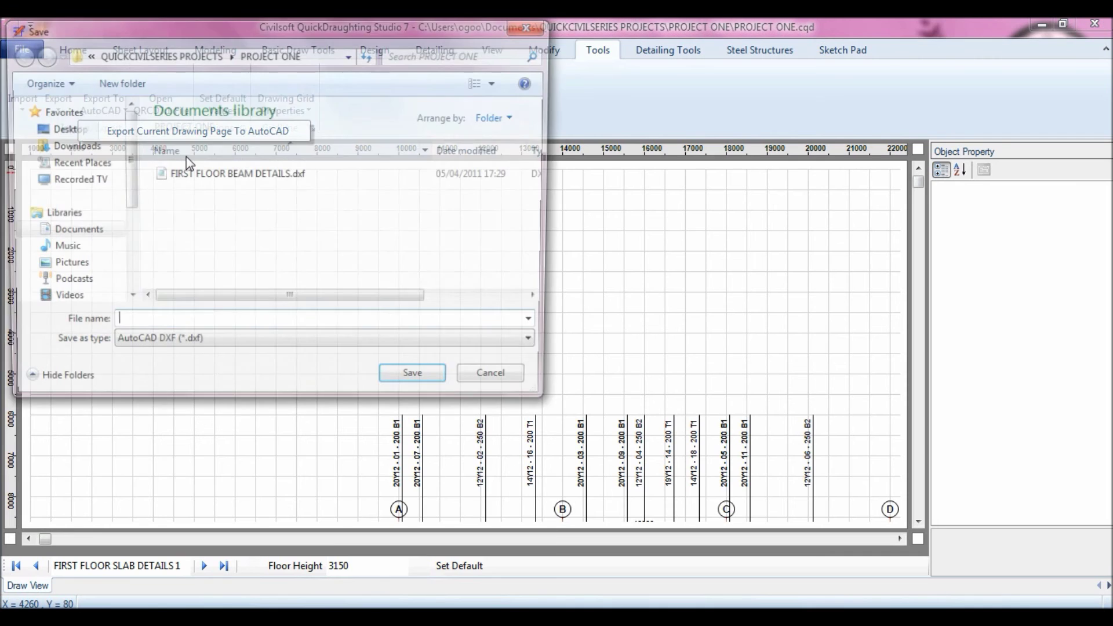
right_click(124, 324)
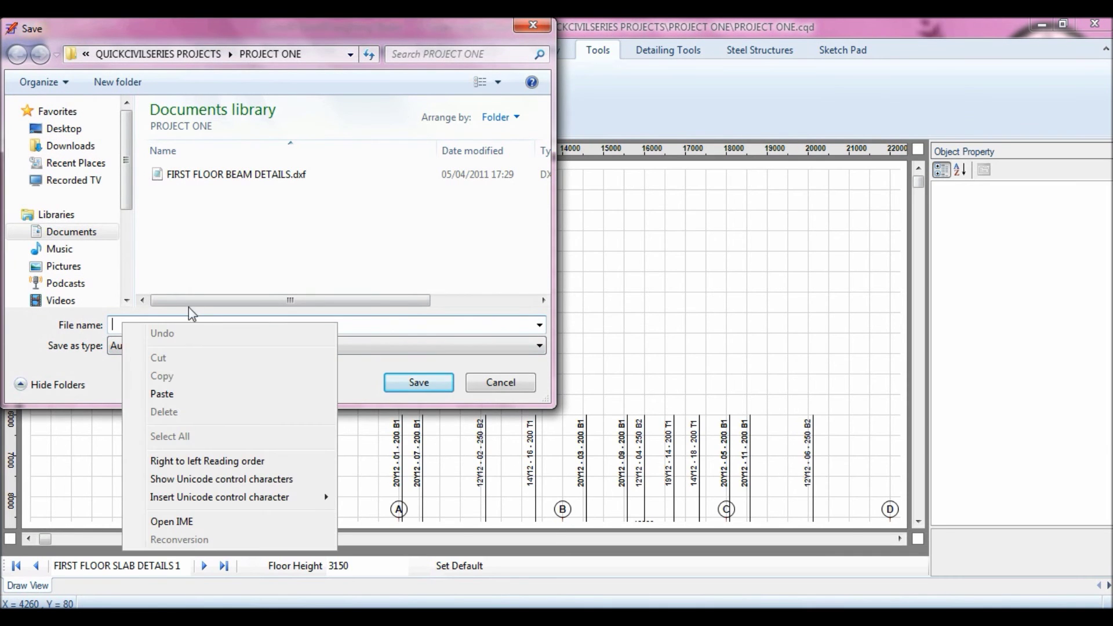
click(189, 394)
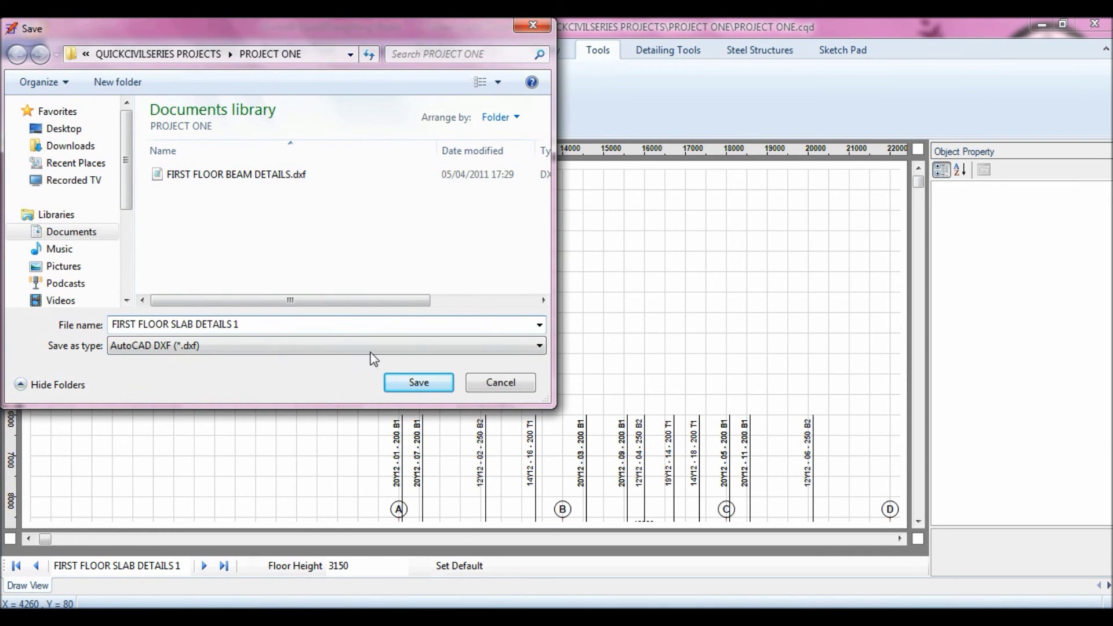
click(407, 386)
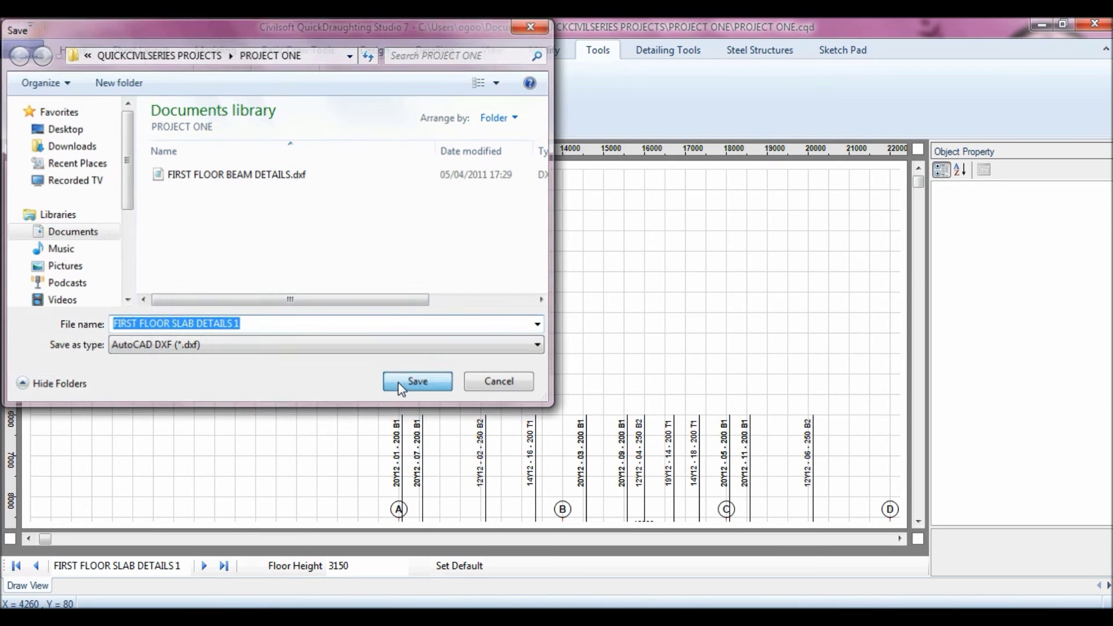
Step: Export the COLUMN DETAILS page as a DXF file named COLUMN DETAILS
click(204, 566)
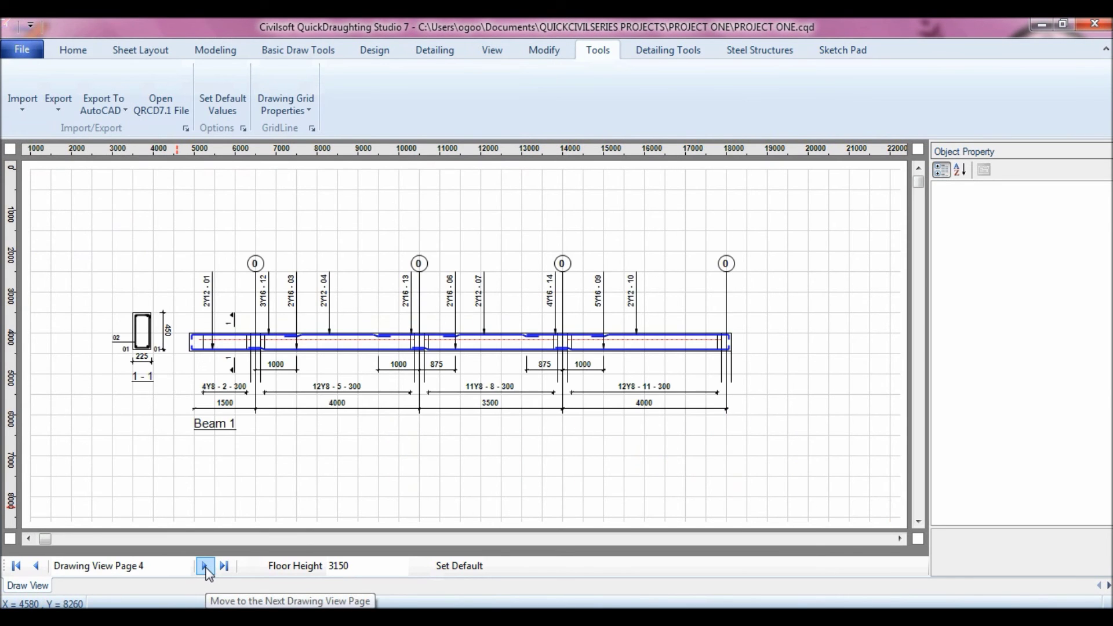
click(204, 566)
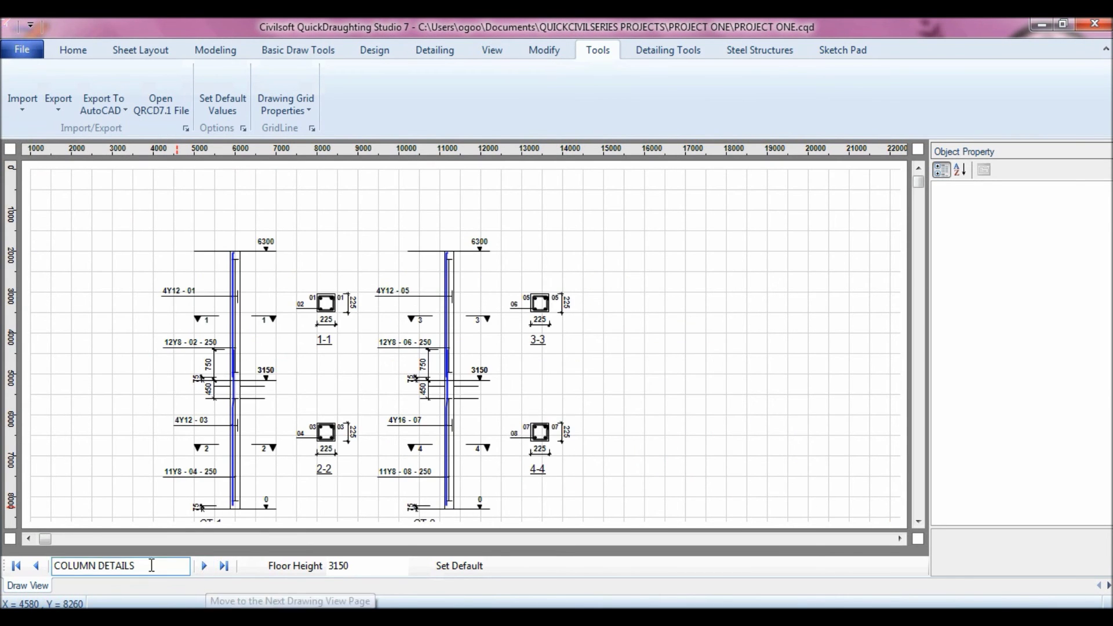
drag(153, 565, 21, 565)
right_click(72, 568)
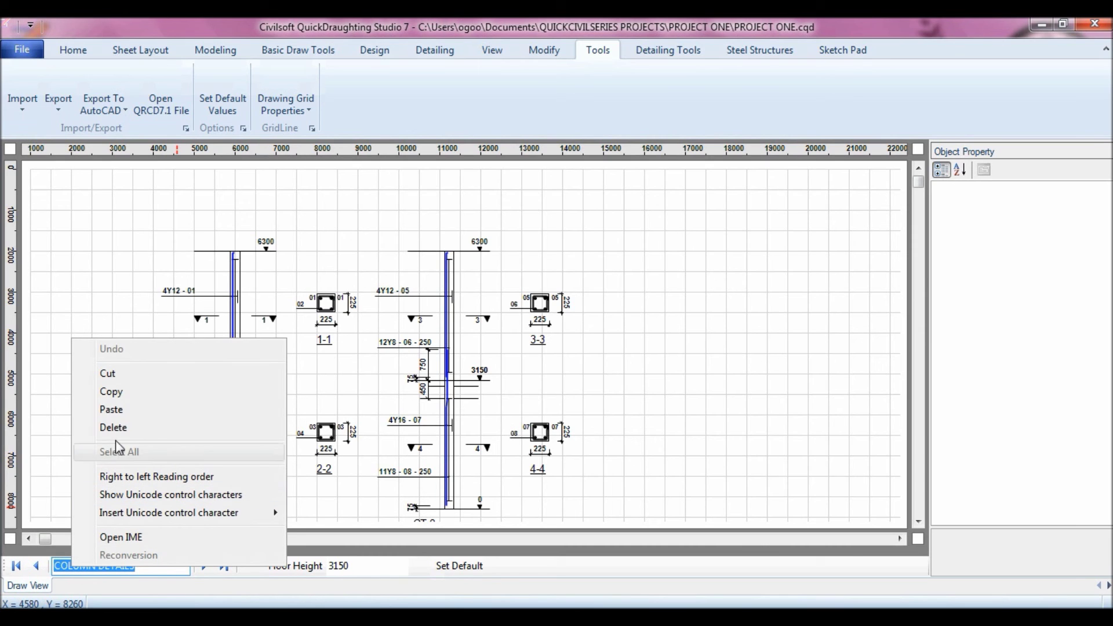
click(127, 396)
click(106, 102)
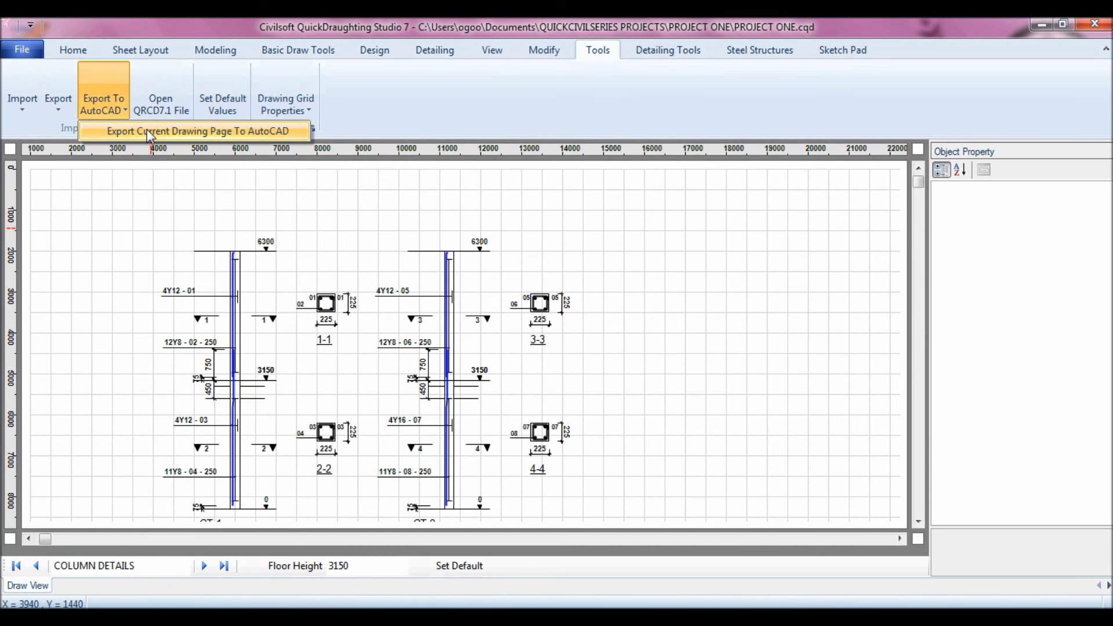
right_click(152, 322)
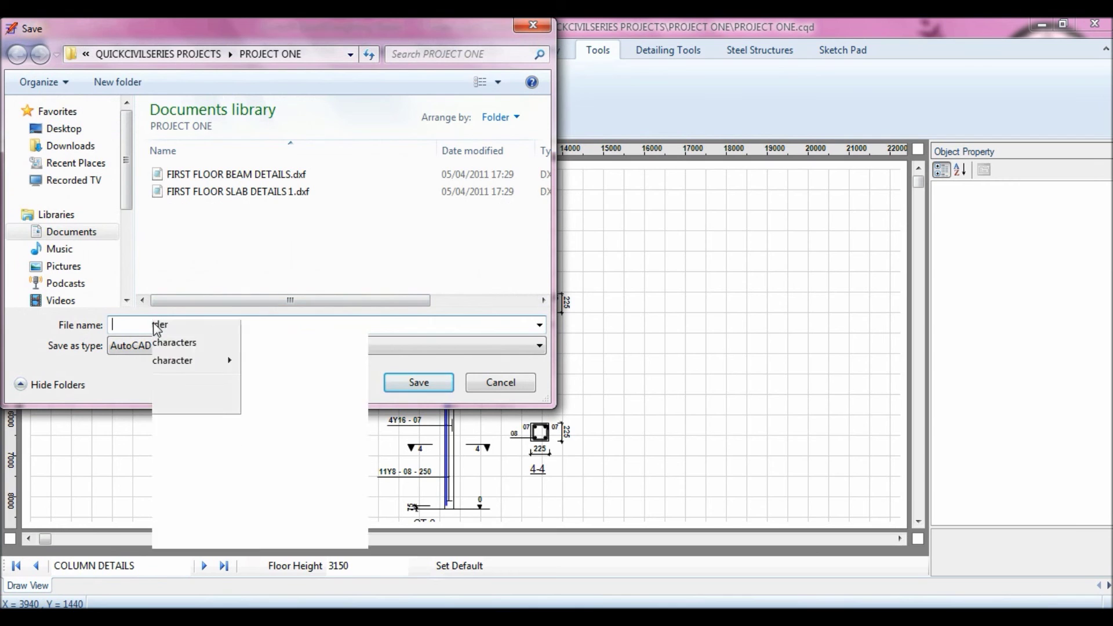
click(204, 391)
click(426, 382)
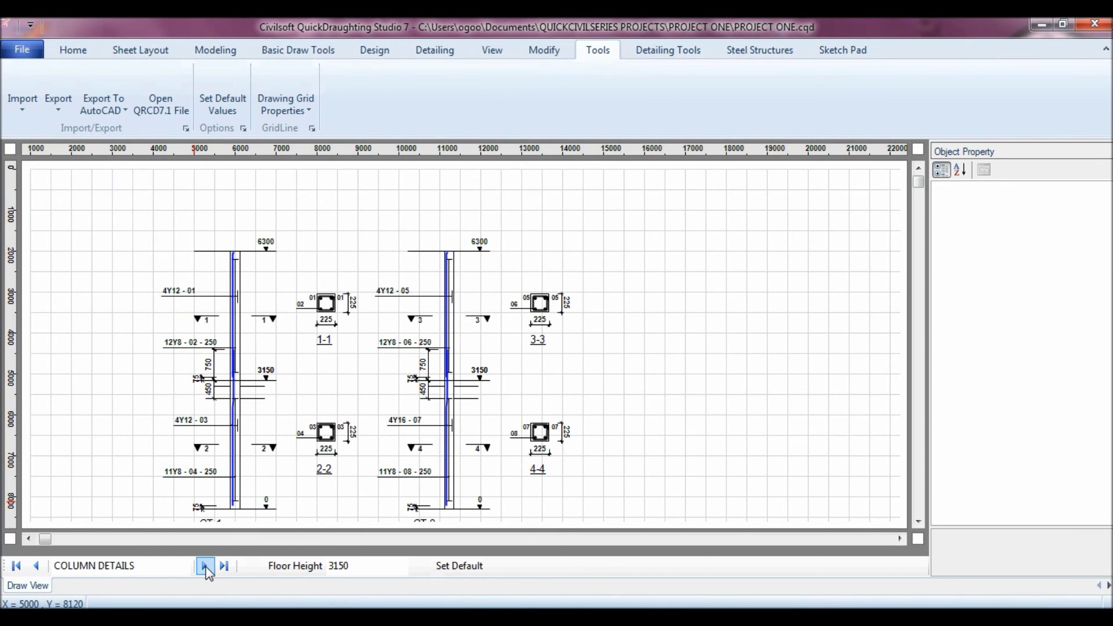
Step: Export the FIRST FLOOR BEAM G.A. page as DXF file FIRST FLOOR BEAM GA
click(204, 566)
click(163, 570)
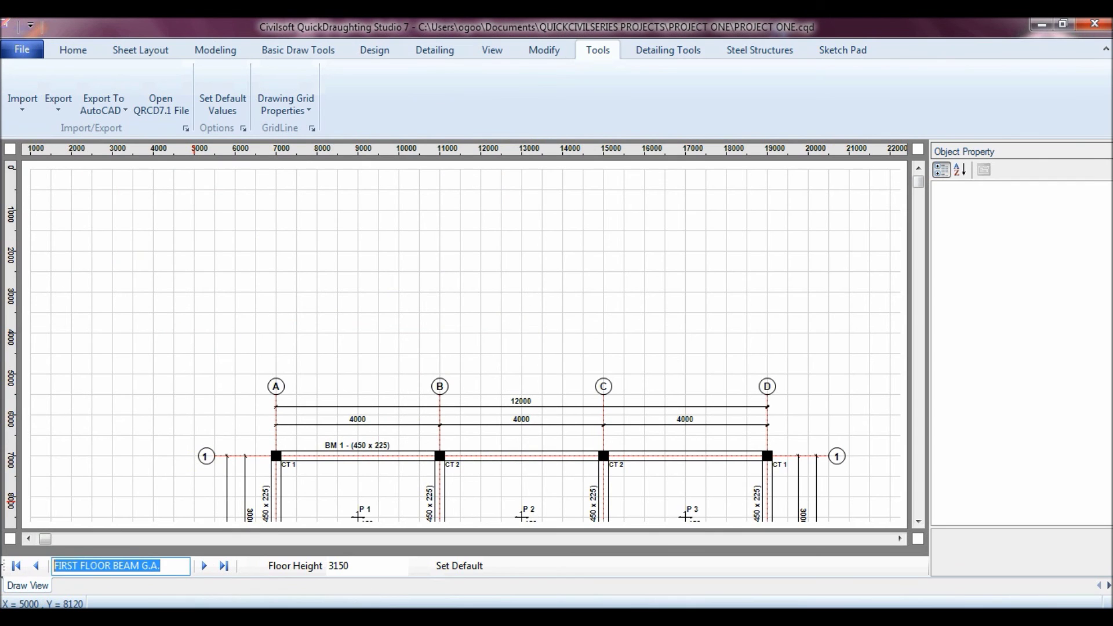
right_click(65, 568)
click(111, 390)
click(104, 102)
click(151, 131)
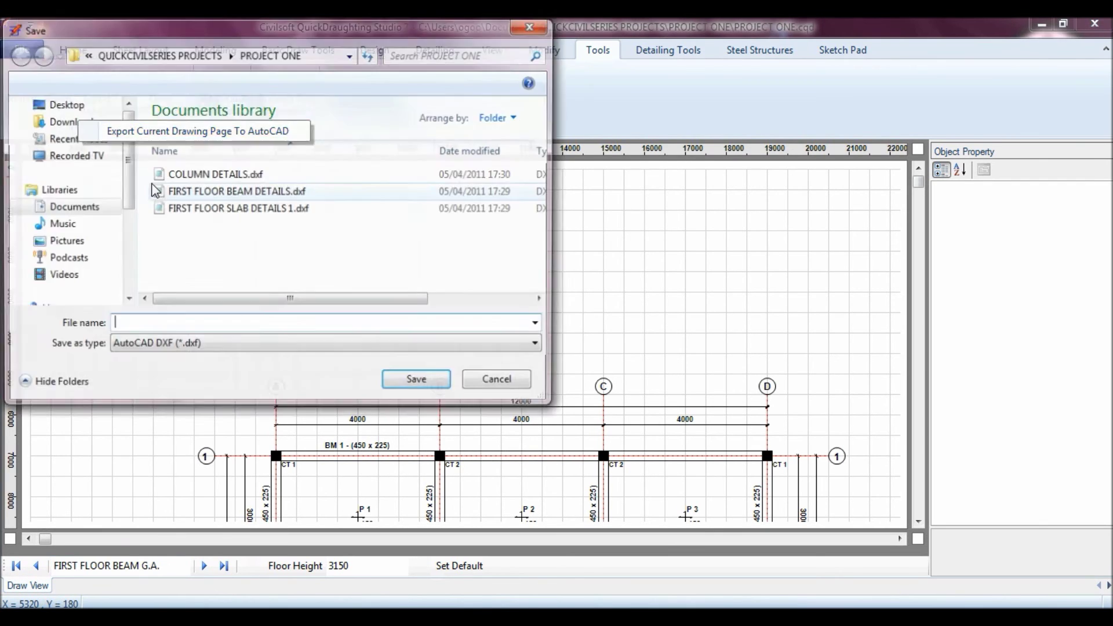
right_click(180, 329)
click(247, 401)
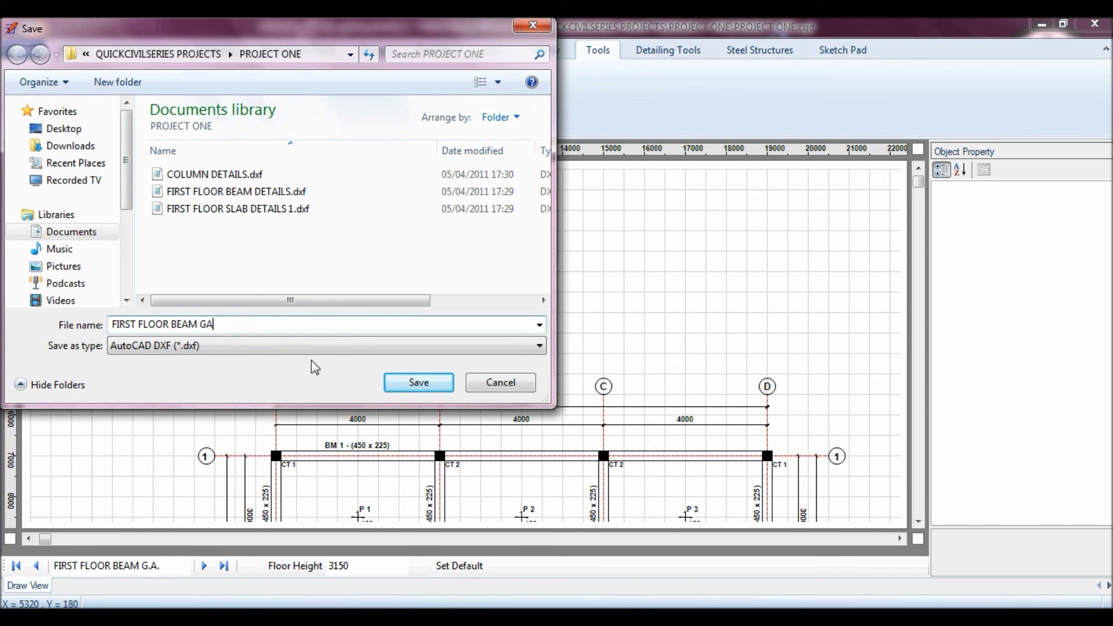
click(427, 383)
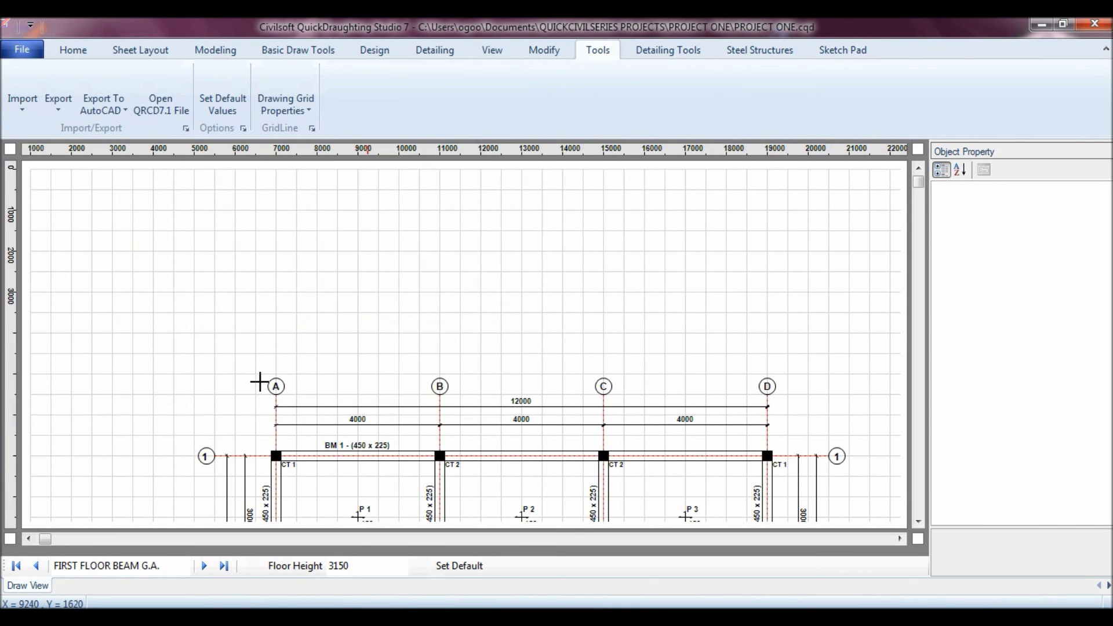
Step: Export the ROOF BEAM G.A page as DXF file ROOF BEAM GA, removing the dot
click(204, 565)
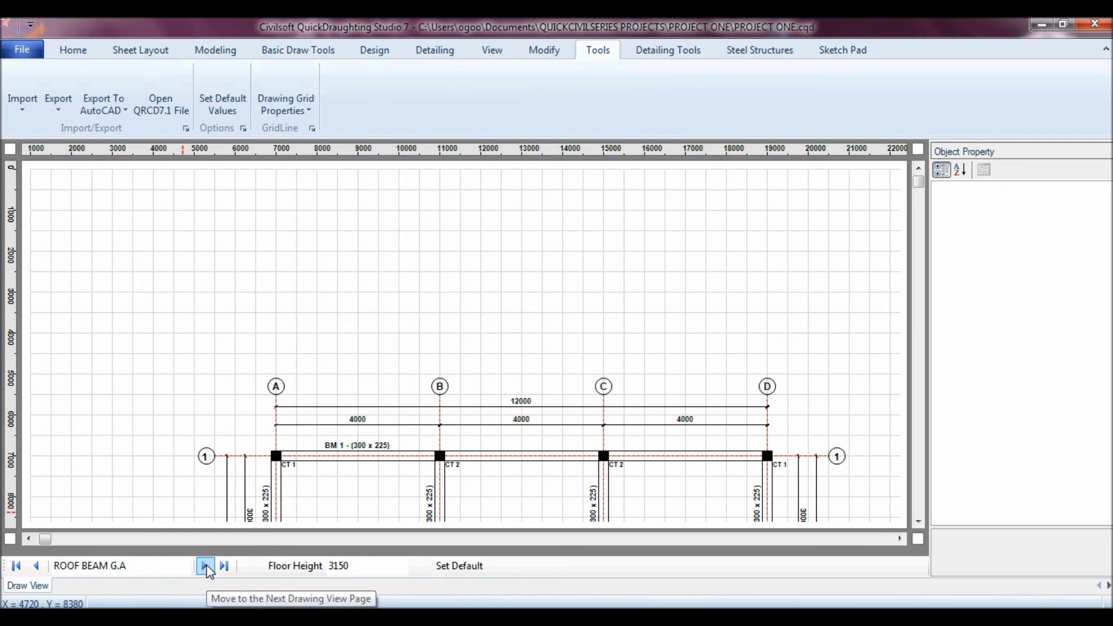
click(131, 571)
right_click(65, 567)
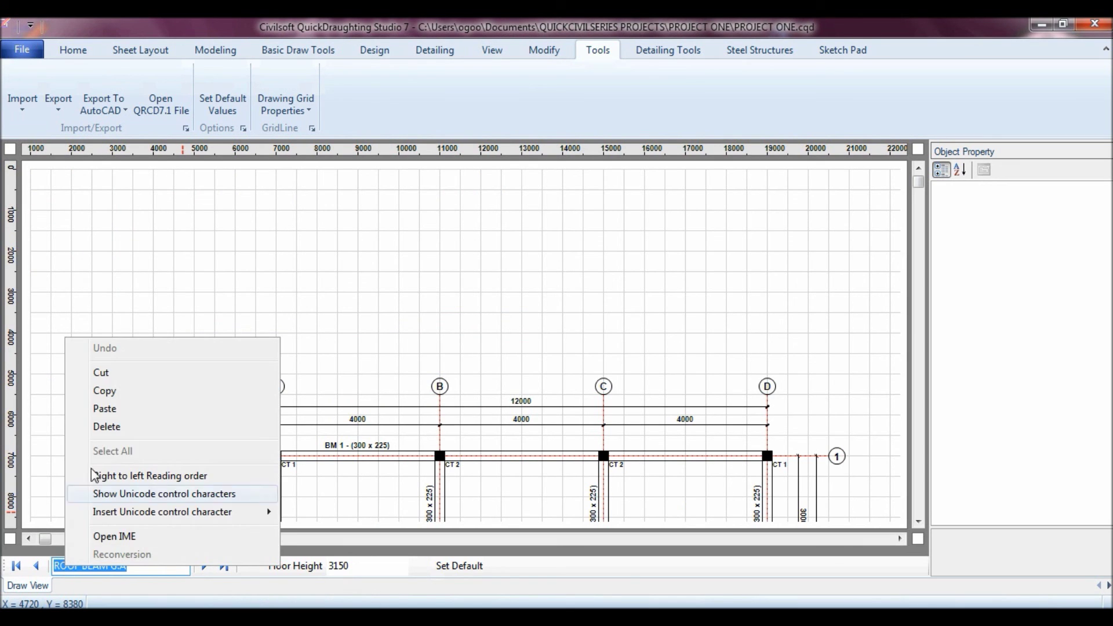
click(124, 394)
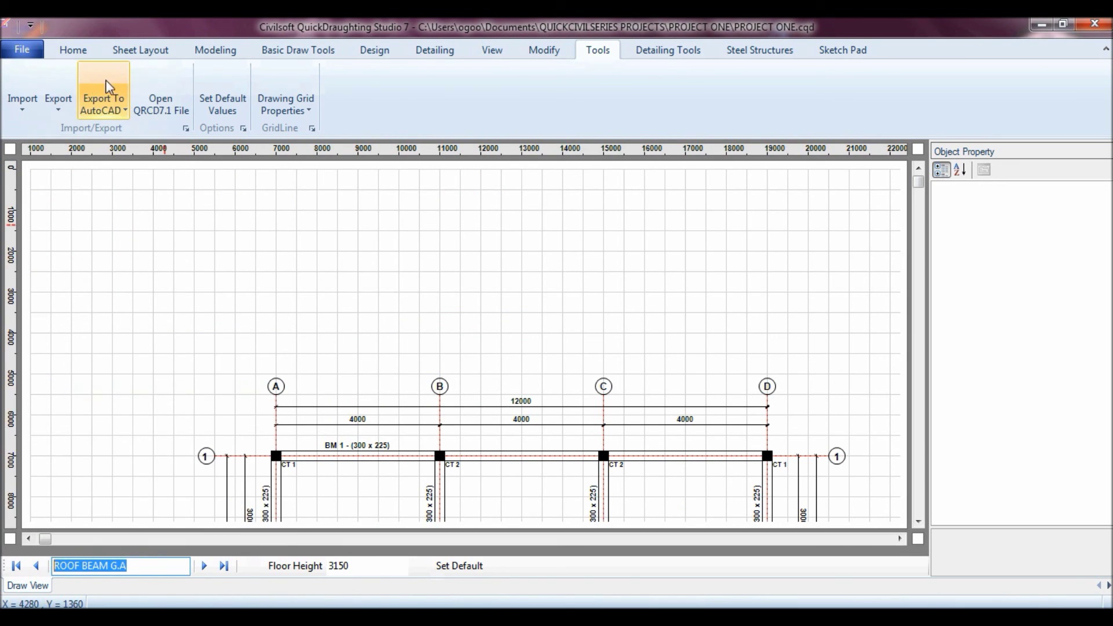
click(113, 110)
click(138, 138)
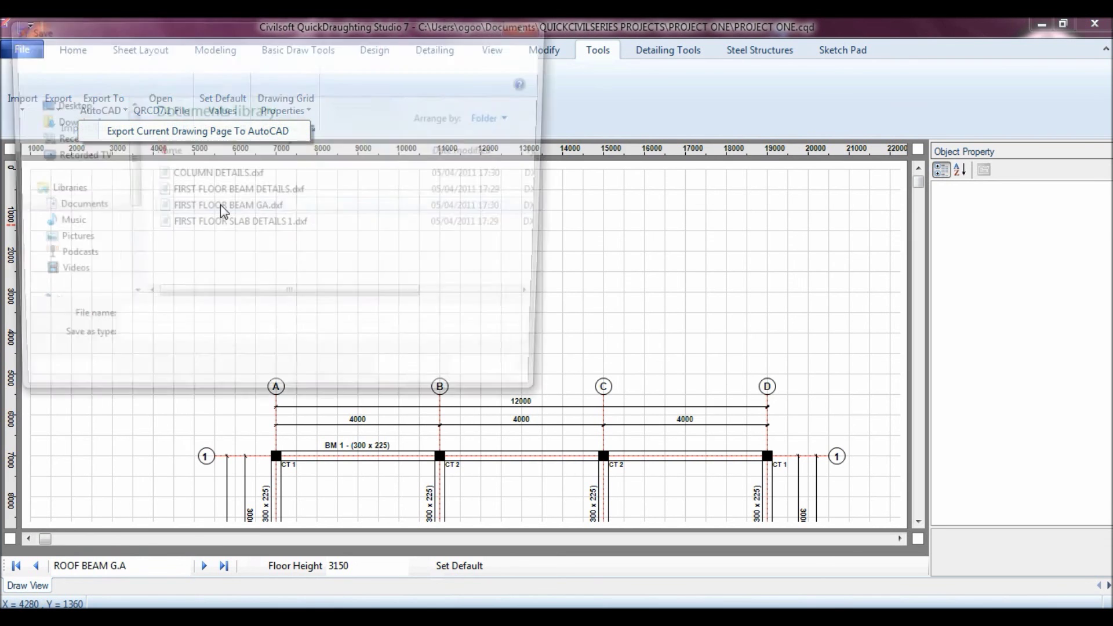
right_click(139, 328)
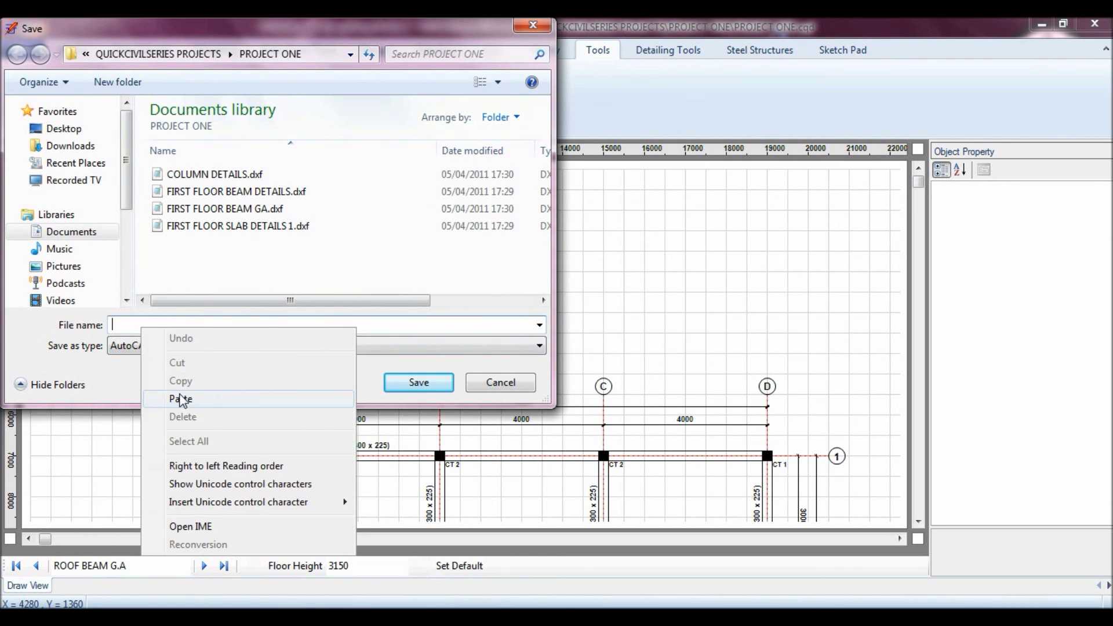
click(180, 398)
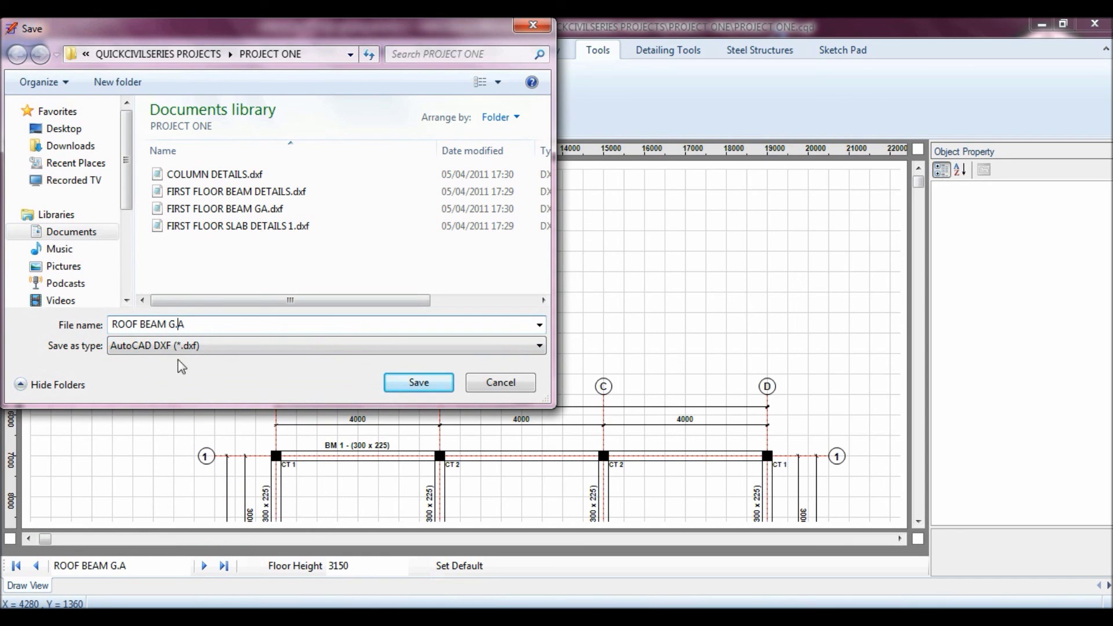
click(218, 323)
key(BackSpace)
key(BackSpace)
text(A)
click(409, 385)
Step: Export the FOUNDATION DETAILS page as a DXF file named FOUNDATION DETAILS
click(204, 566)
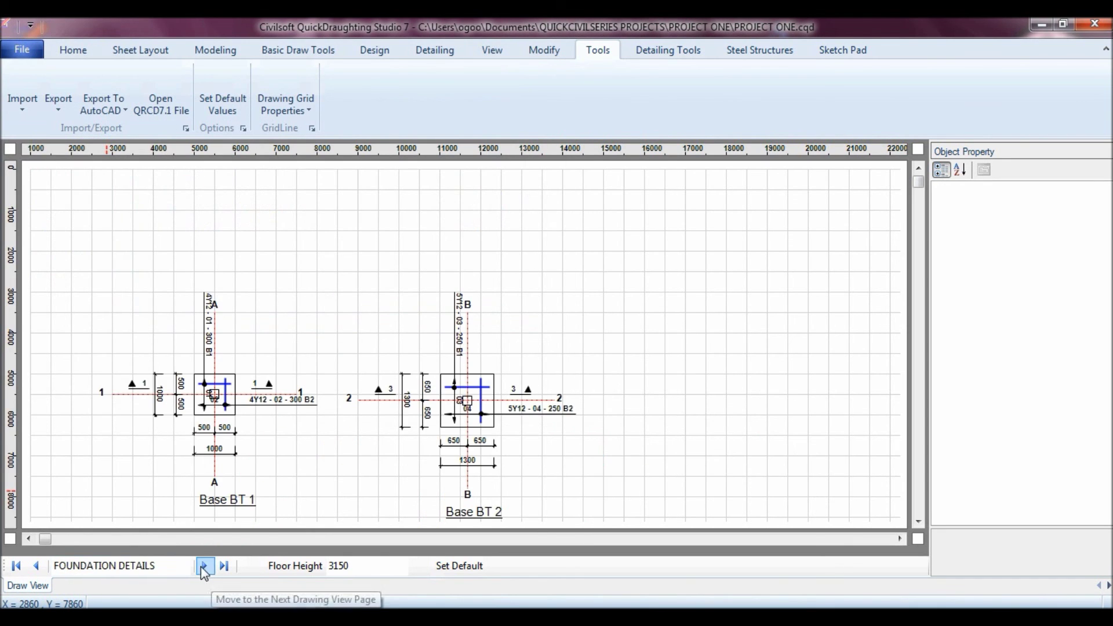
double_click(168, 567)
right_click(62, 565)
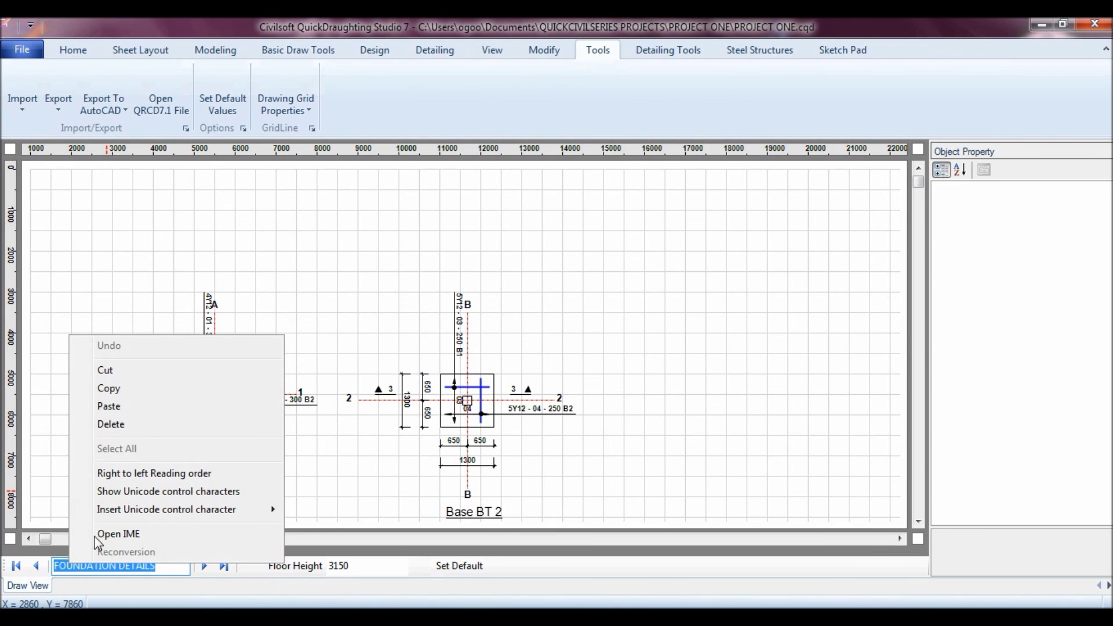
click(114, 389)
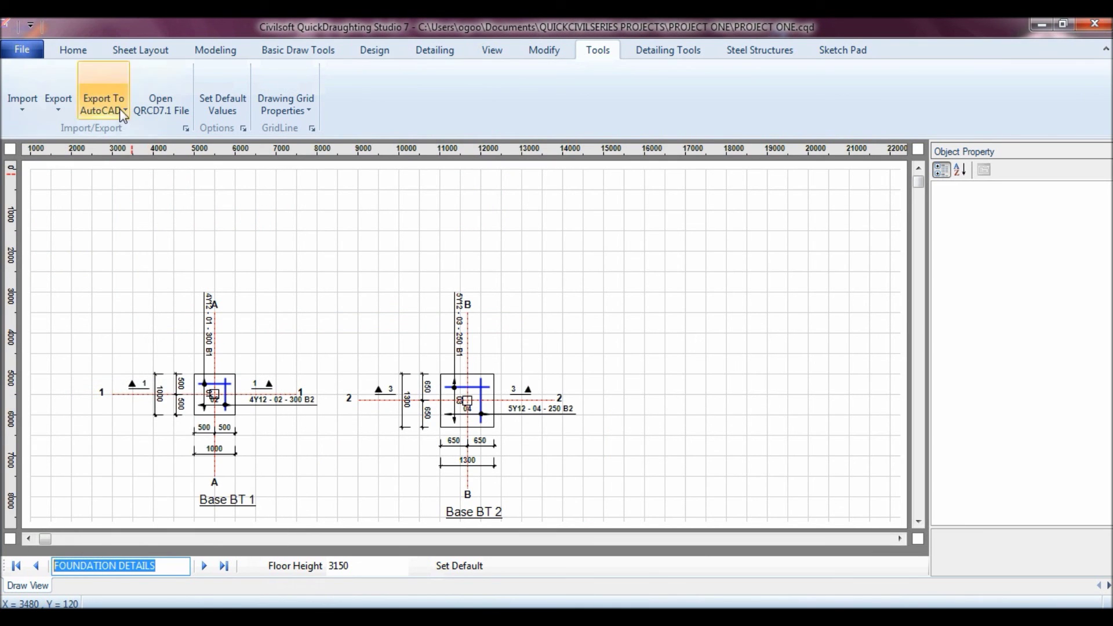
click(103, 104)
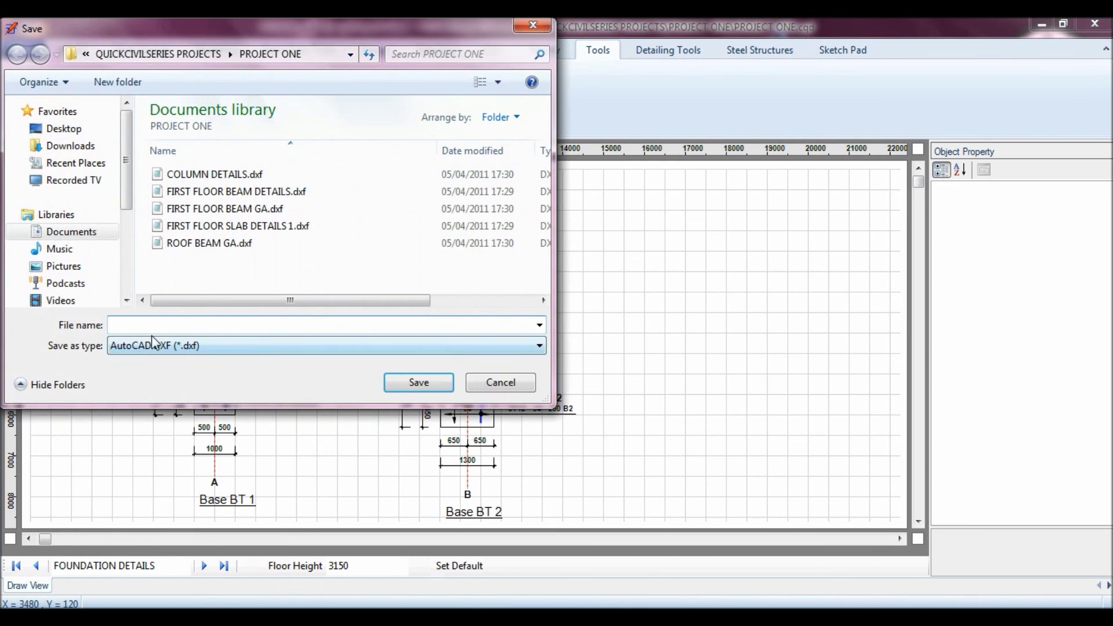
right_click(149, 323)
click(196, 396)
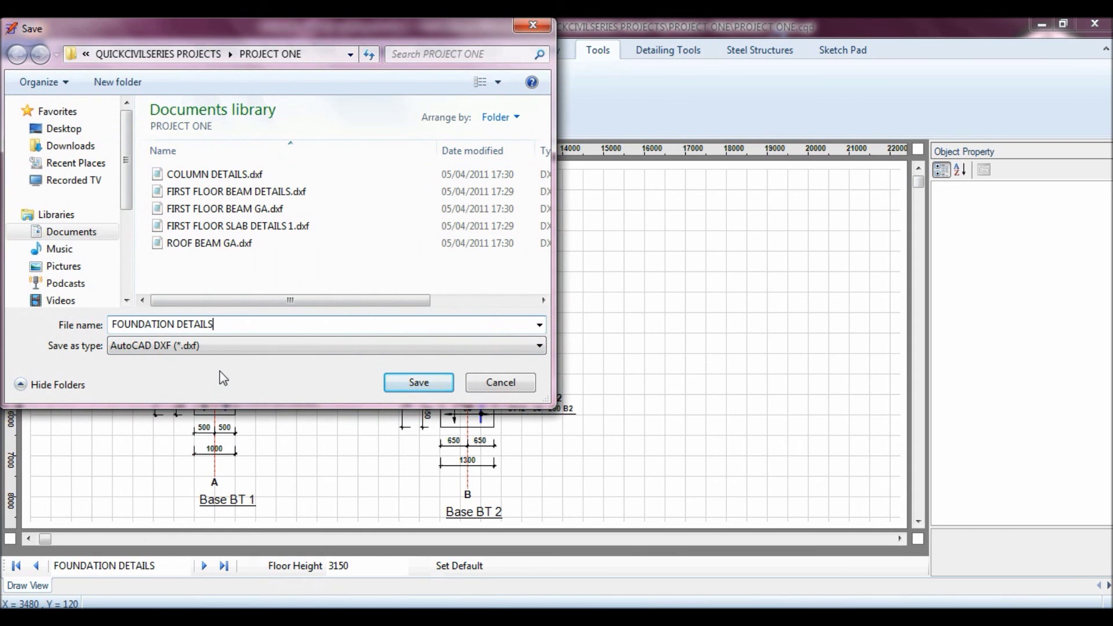
click(417, 383)
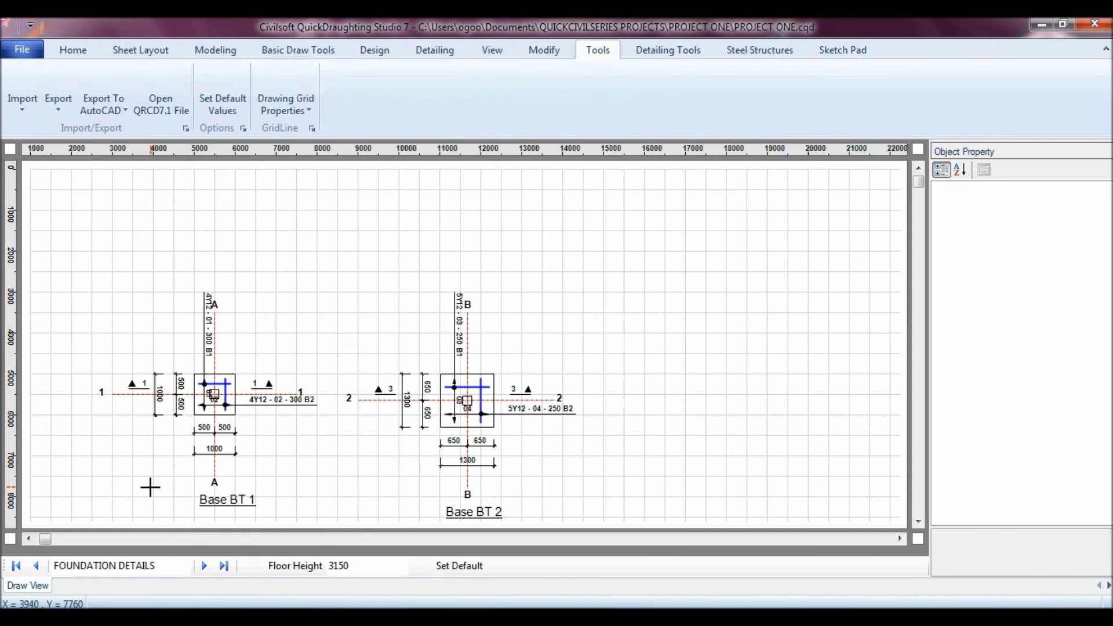
Step: Export the FOUNDATION LAYOUT page as a DXF file named FOUNDATION LAYOUT
click(204, 566)
drag(173, 566, 34, 562)
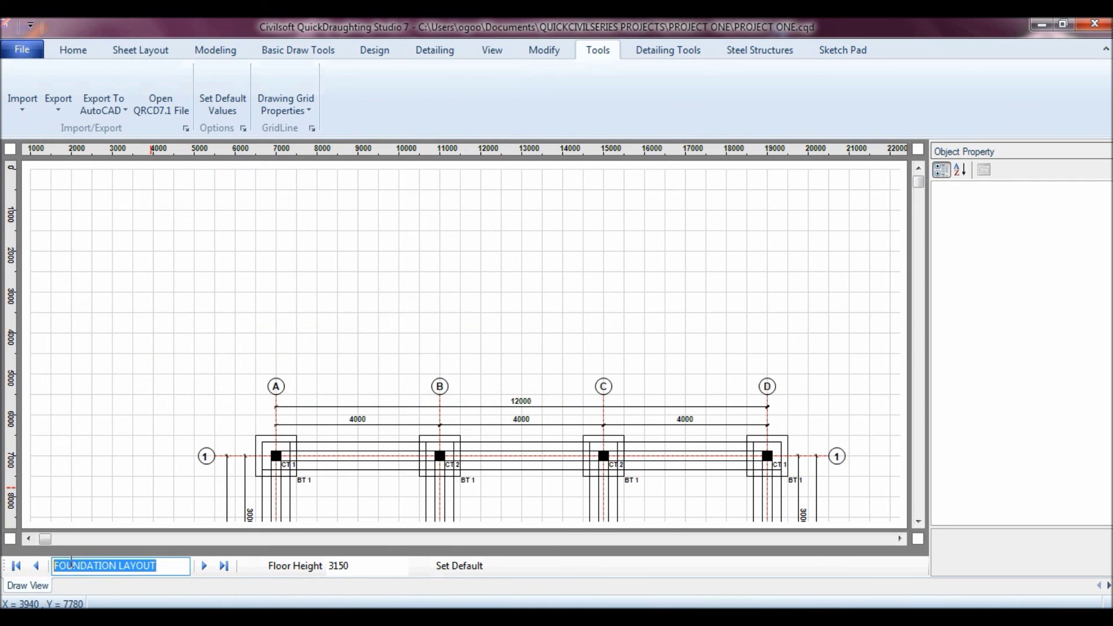
right_click(73, 565)
click(132, 385)
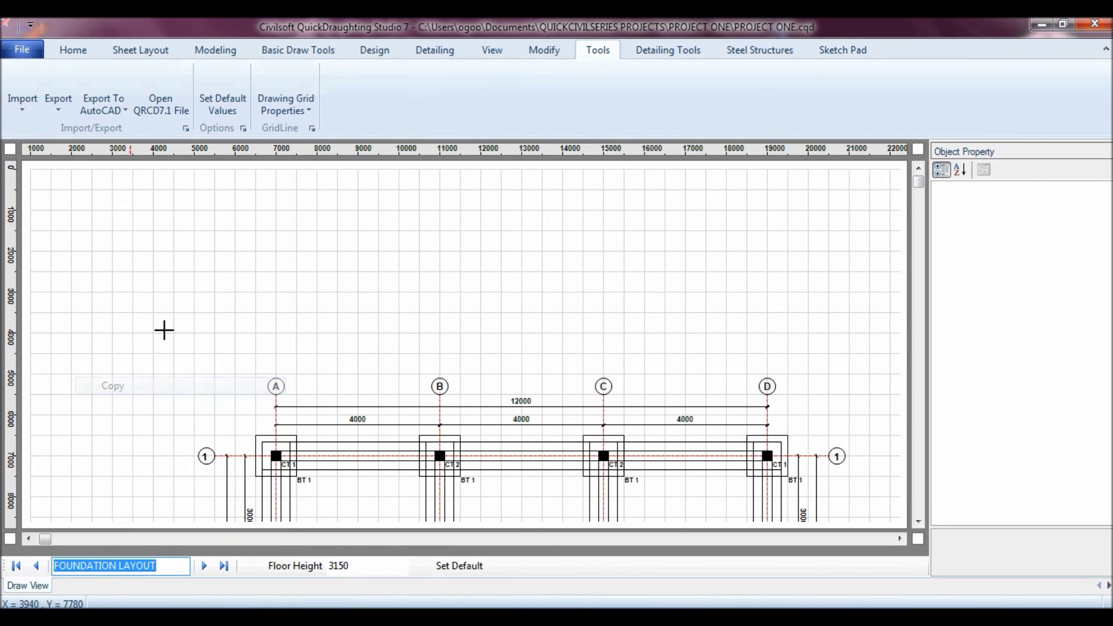
click(113, 106)
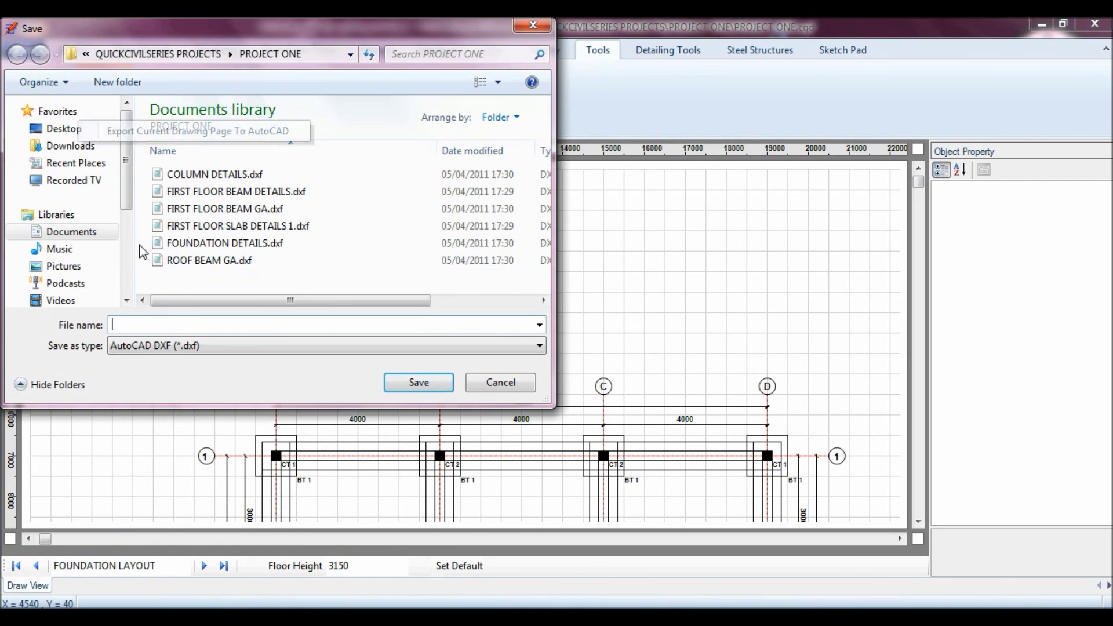
right_click(163, 324)
click(228, 389)
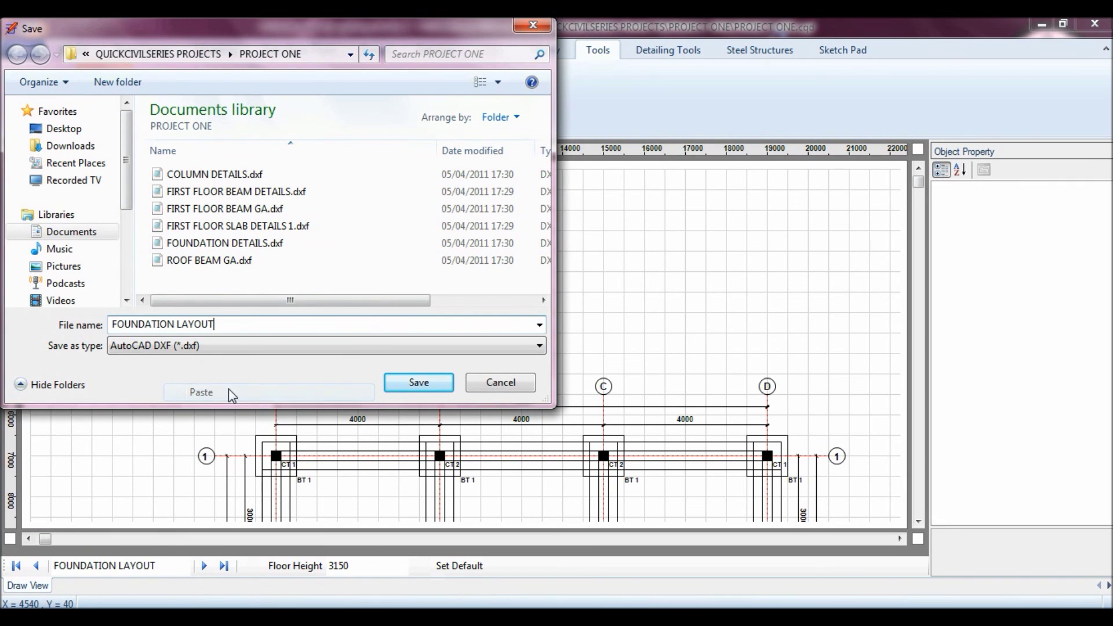
click(413, 379)
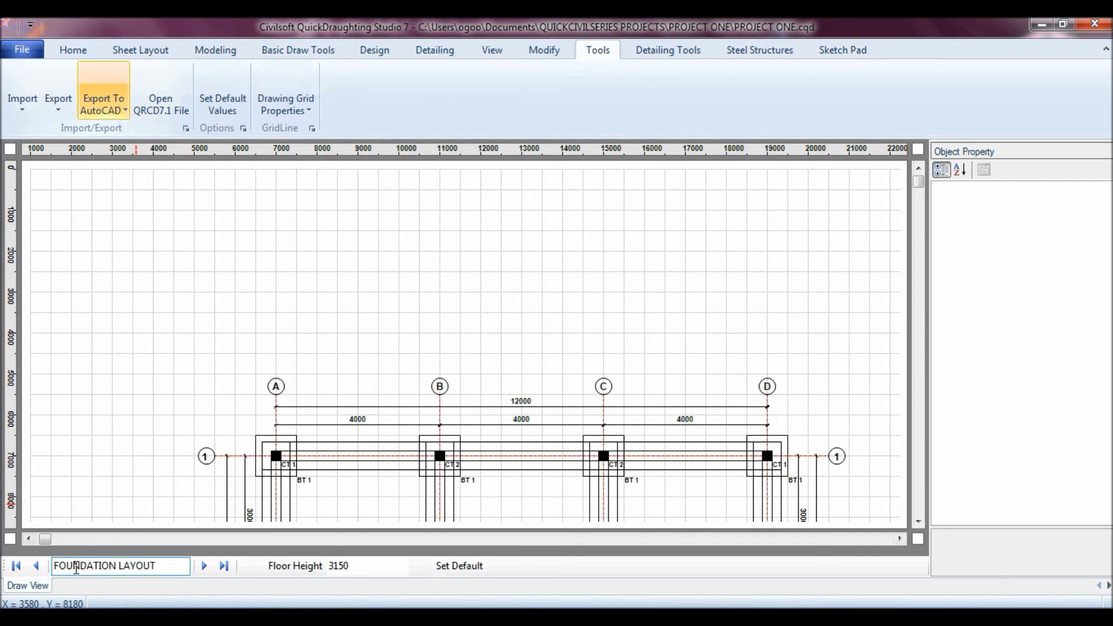
Step: Go back three pages to the FIRST FLOOR SLAB DETAILS 2 drawing page
click(35, 567)
click(35, 567)
click(35, 566)
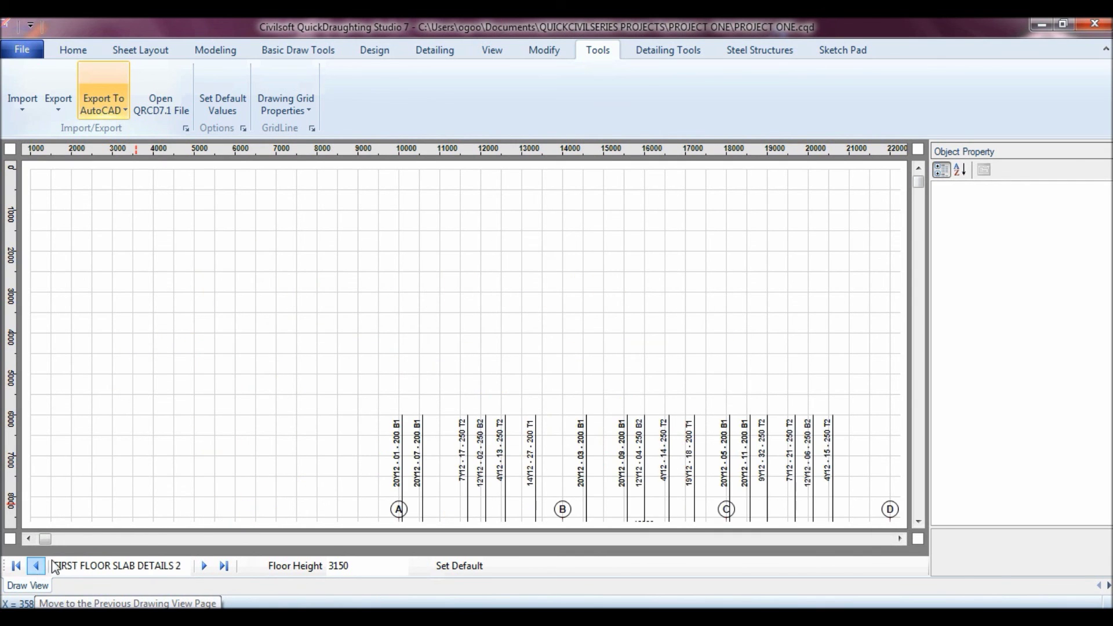